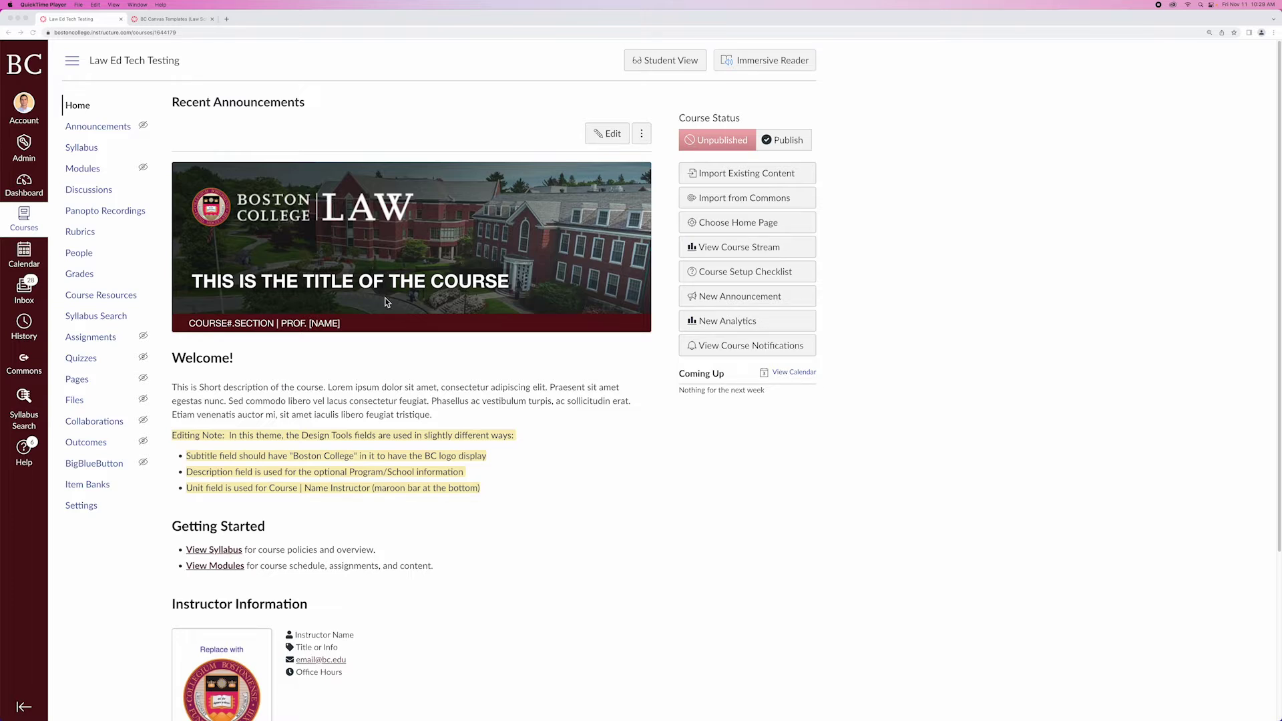
Visit the BC Canvas Templates (Law School) course, then return to Law Ed Tech Testing and scroll its home
click(185, 21)
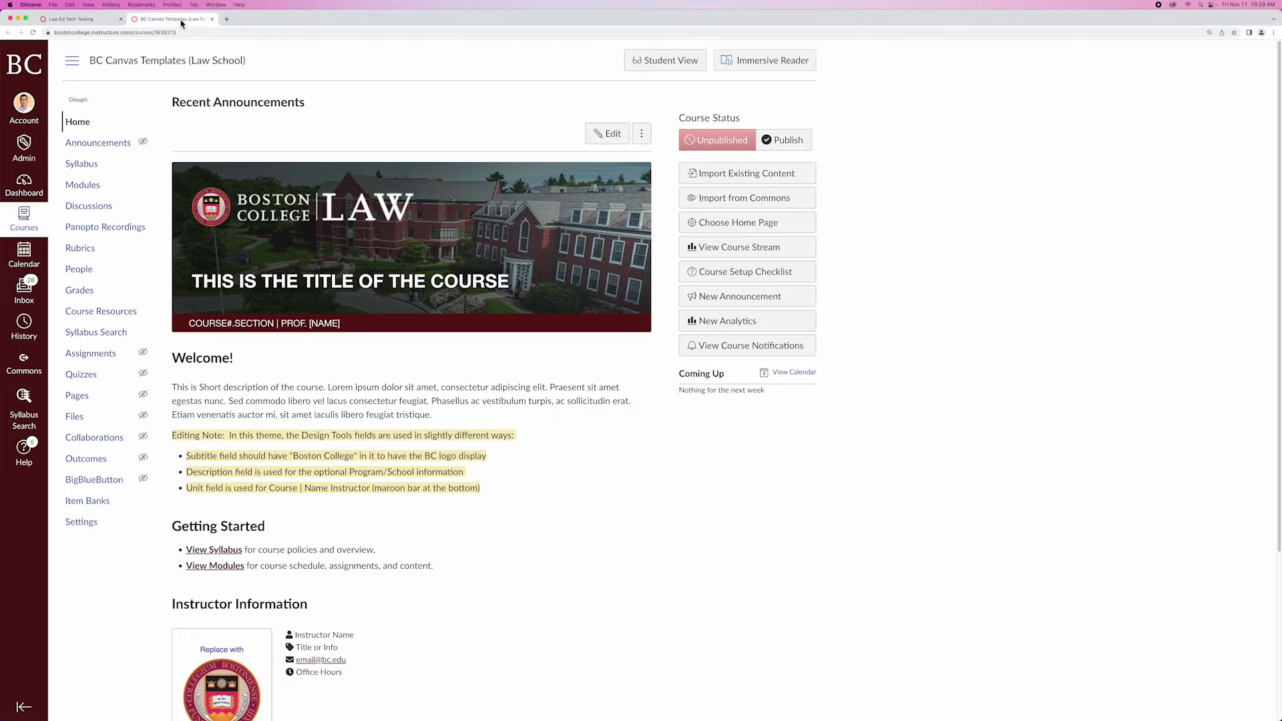
click(66, 20)
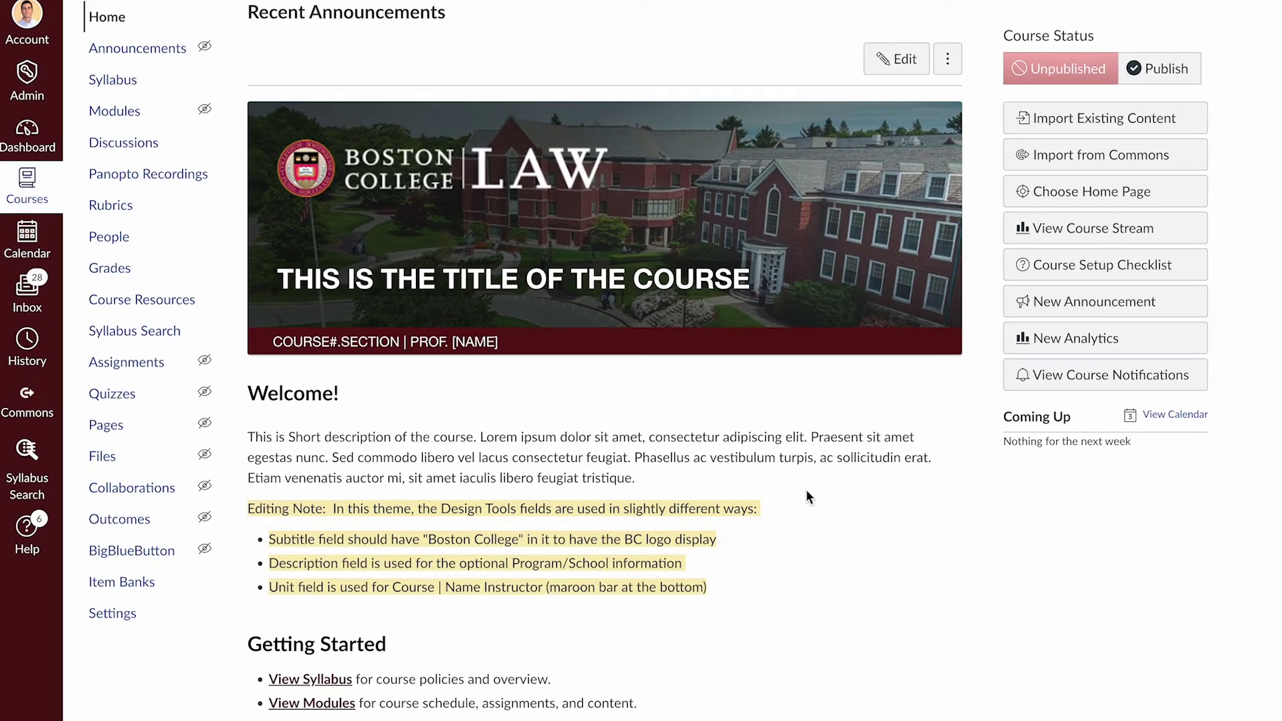
scroll(817, 515, down, 5)
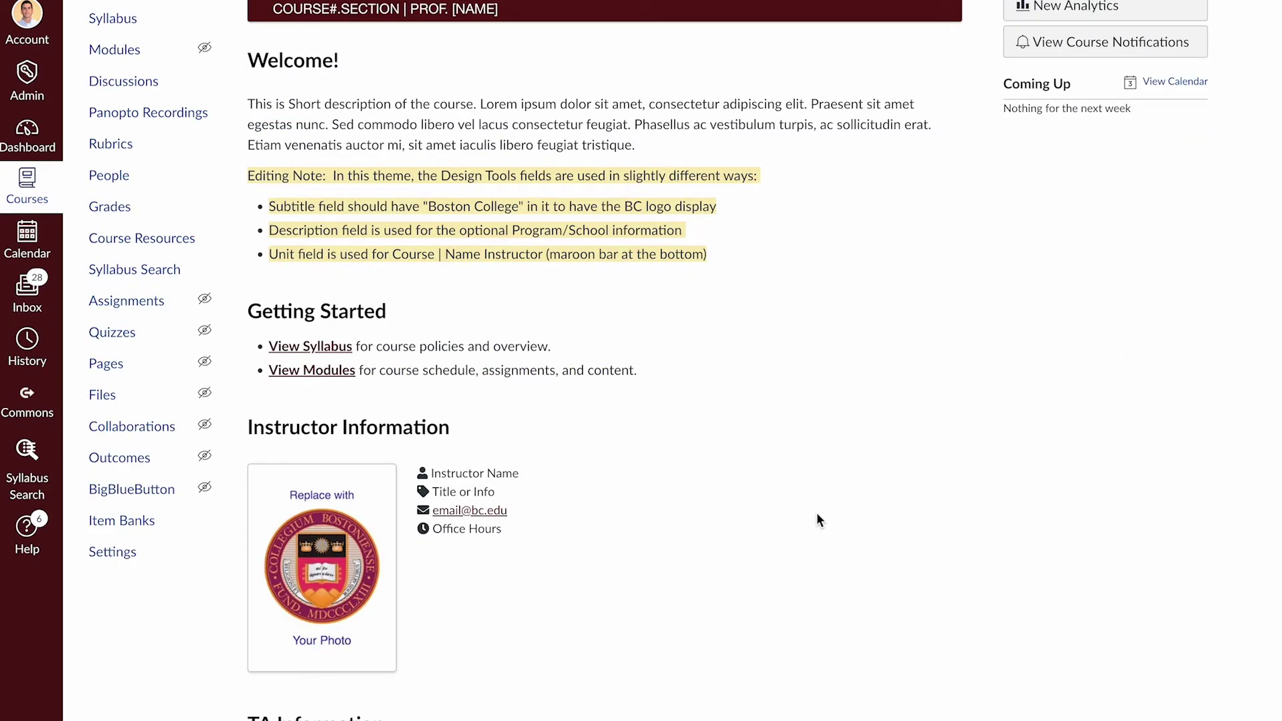
scroll(751, 544, up, 5)
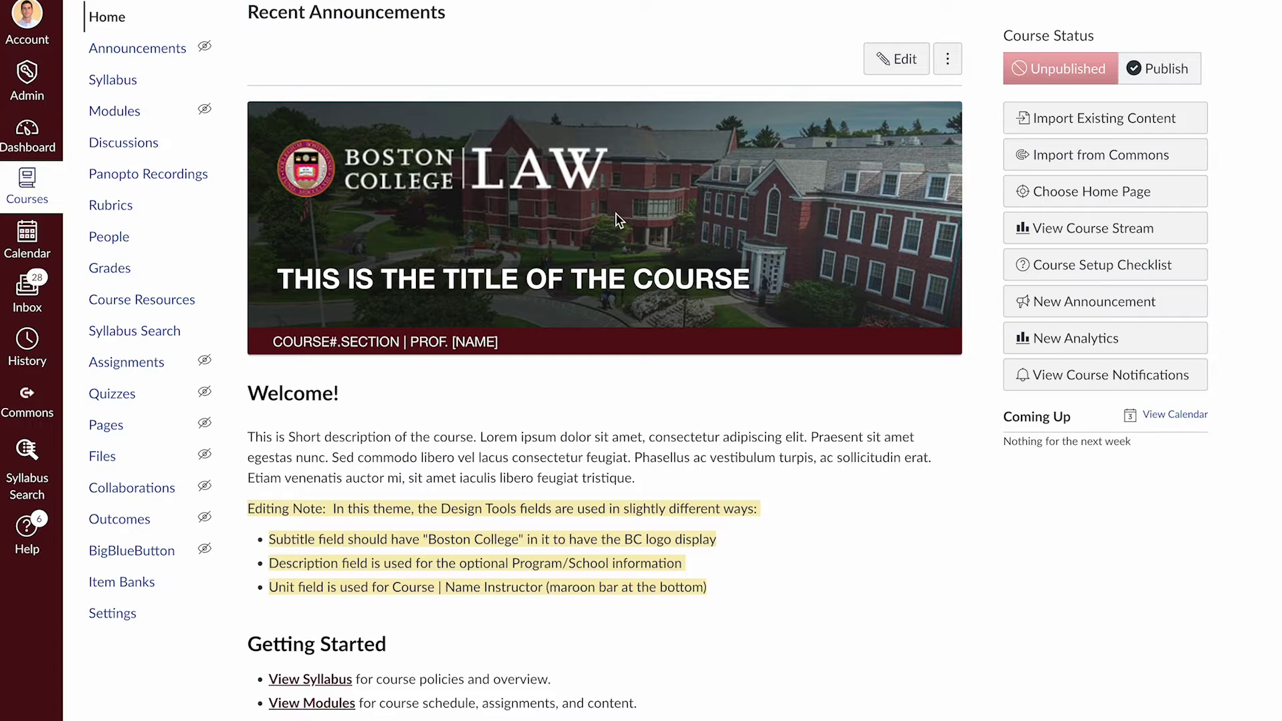
scroll(801, 440, down, 3)
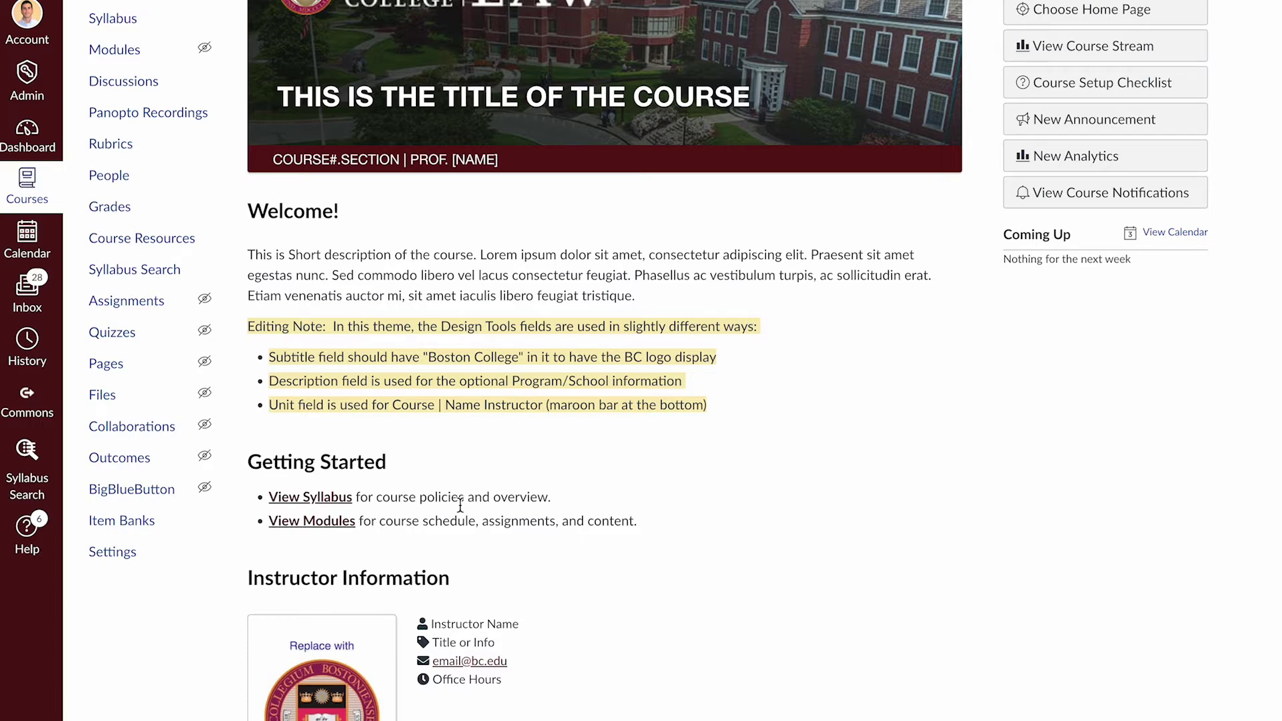
scroll(750, 595, down, 5)
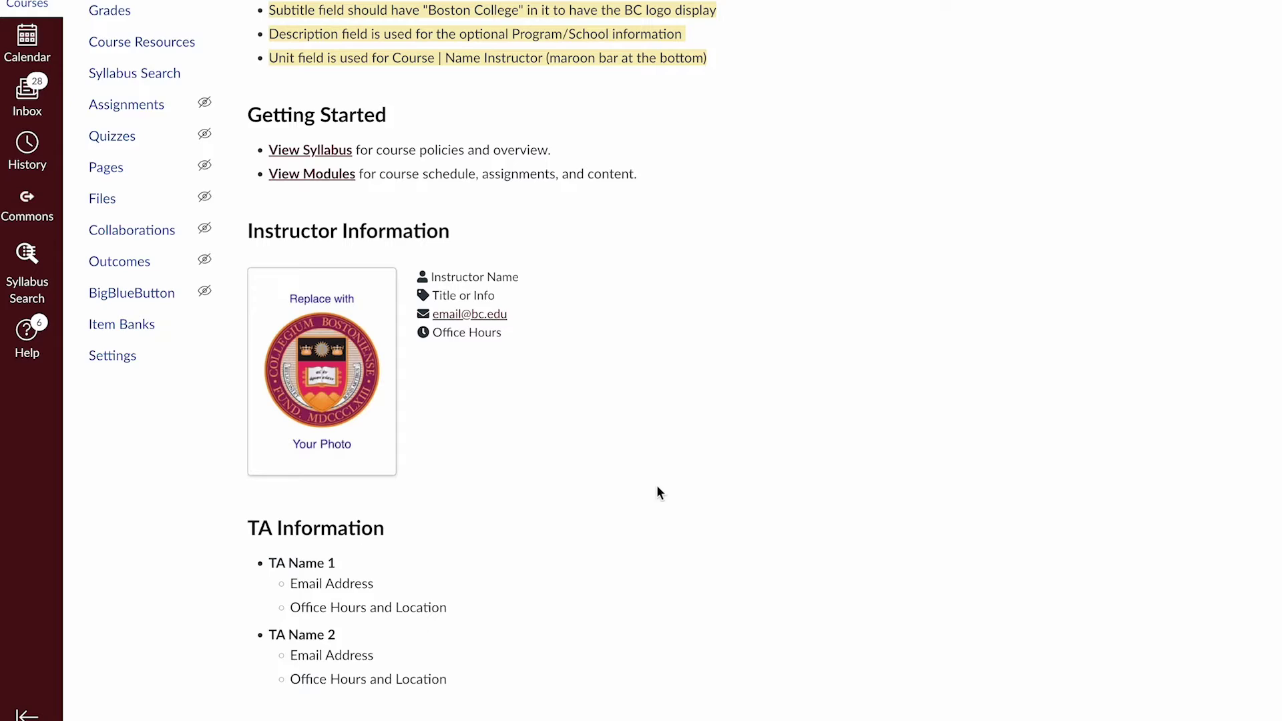
scroll(652, 487, up, 6)
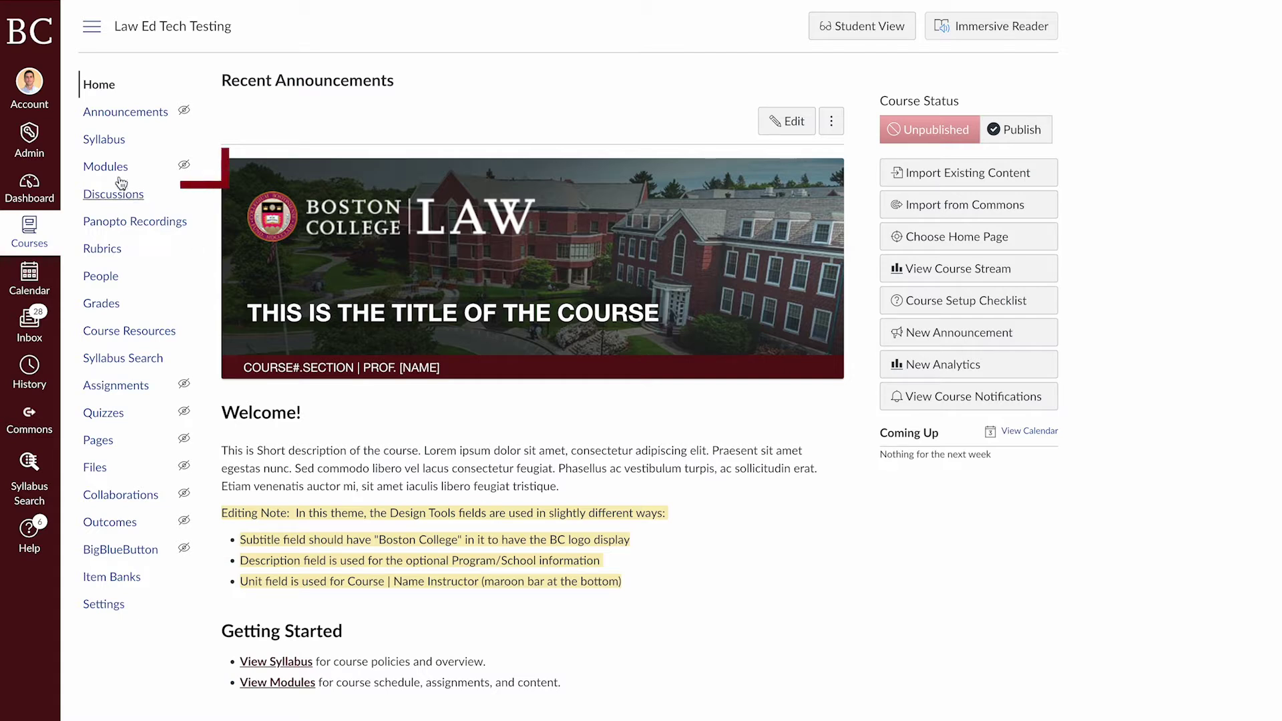
Bring up the Law Ed Tech Testing Modules list showing BC Law Home Page Templates
click(100, 168)
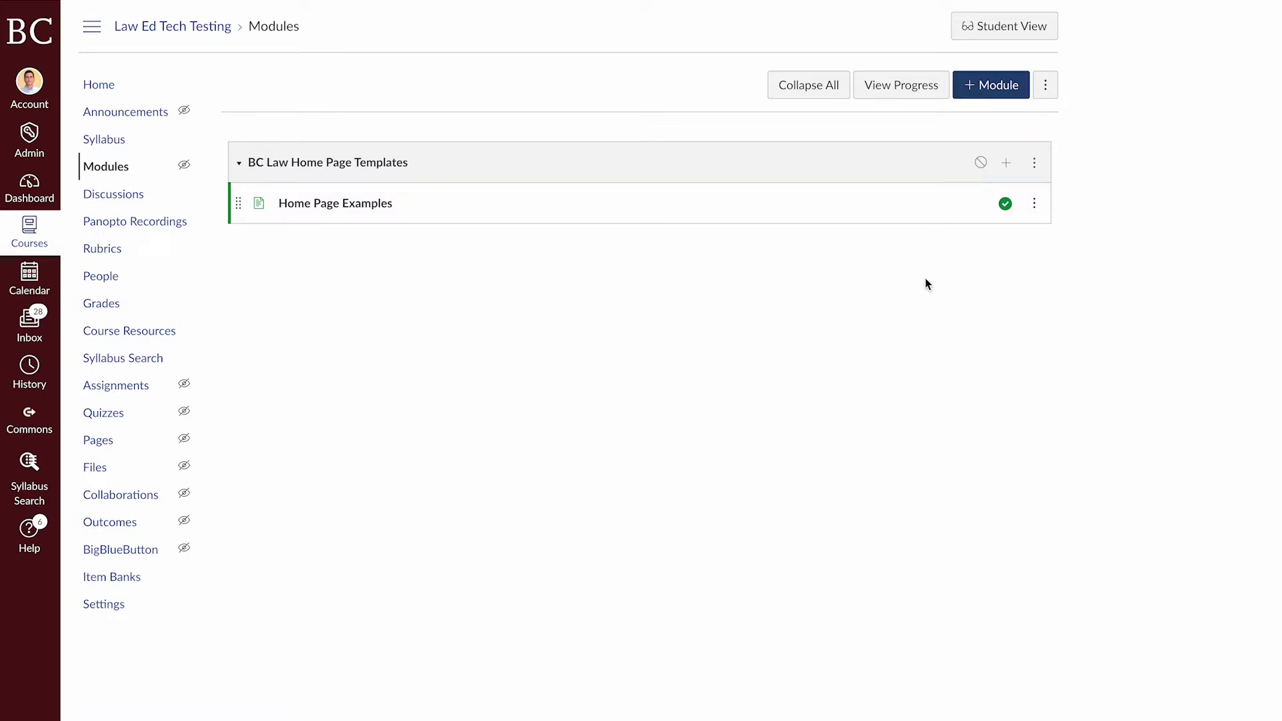
click(1006, 35)
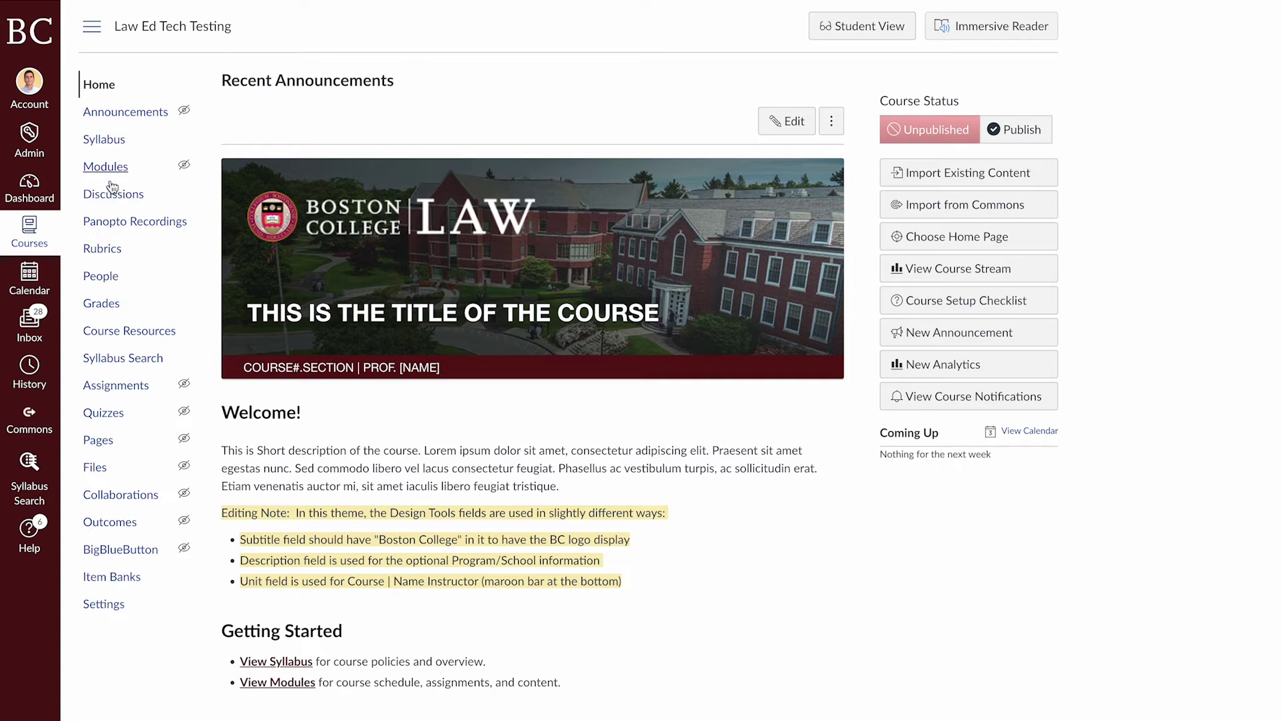
click(114, 168)
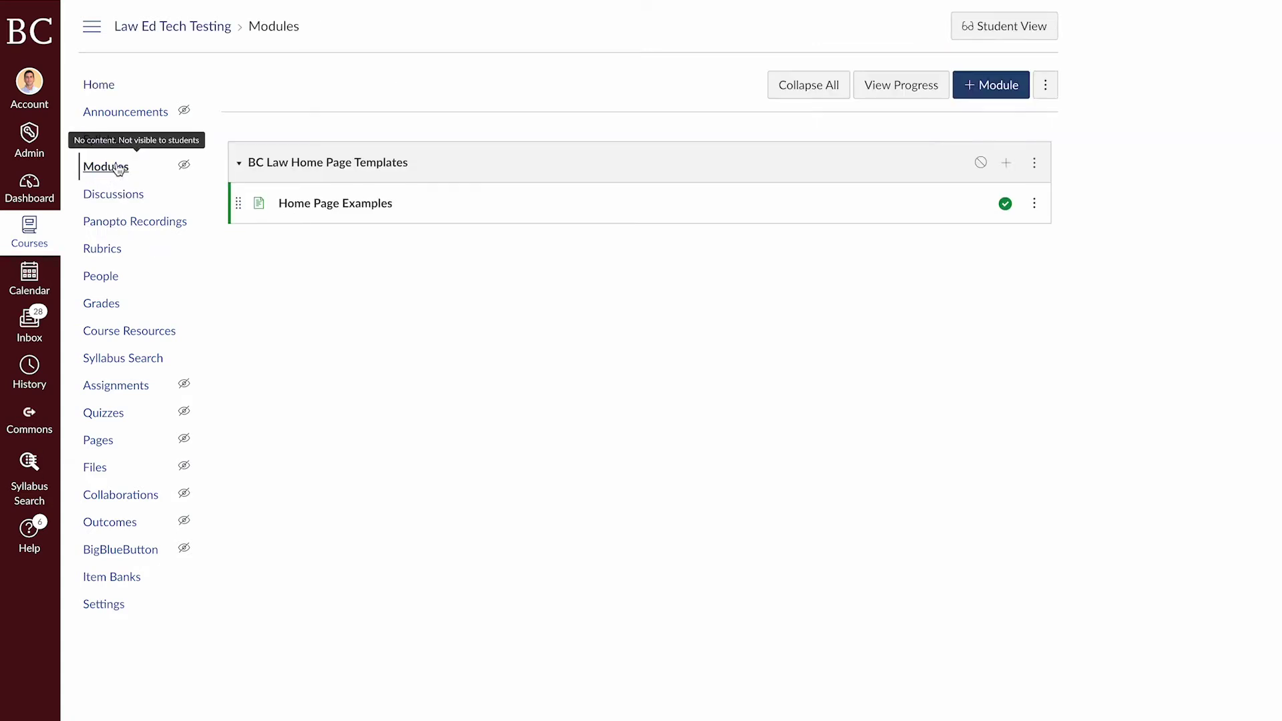
Browse Home Page Examples, comparing Basic and Advanced background-image and editable-image template cards
click(345, 209)
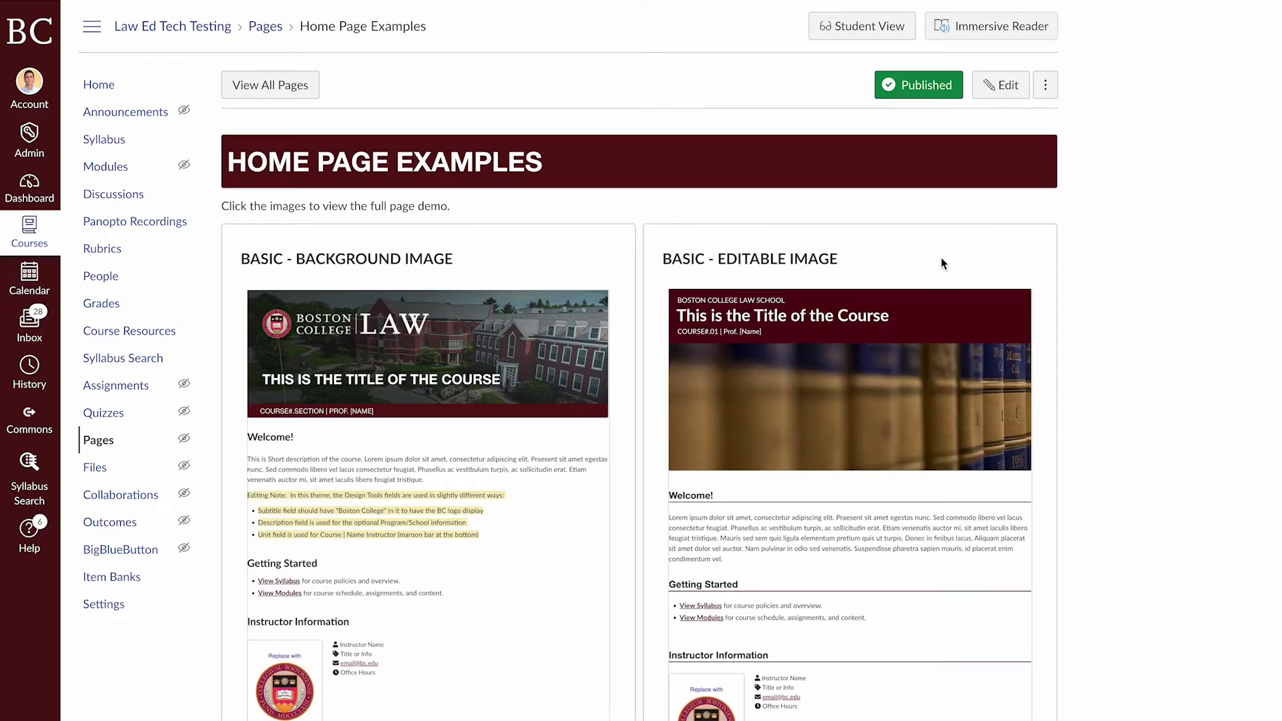
scroll(1215, 558, down, 8)
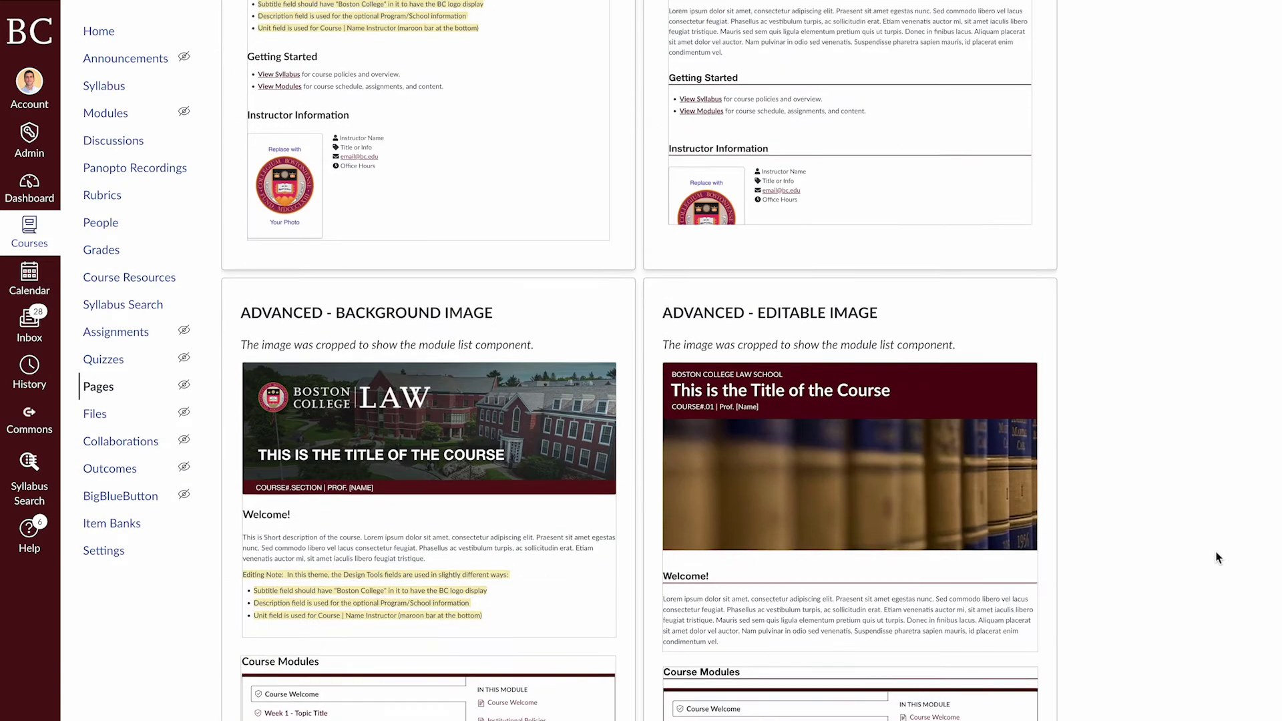
scroll(1218, 558, down, 1)
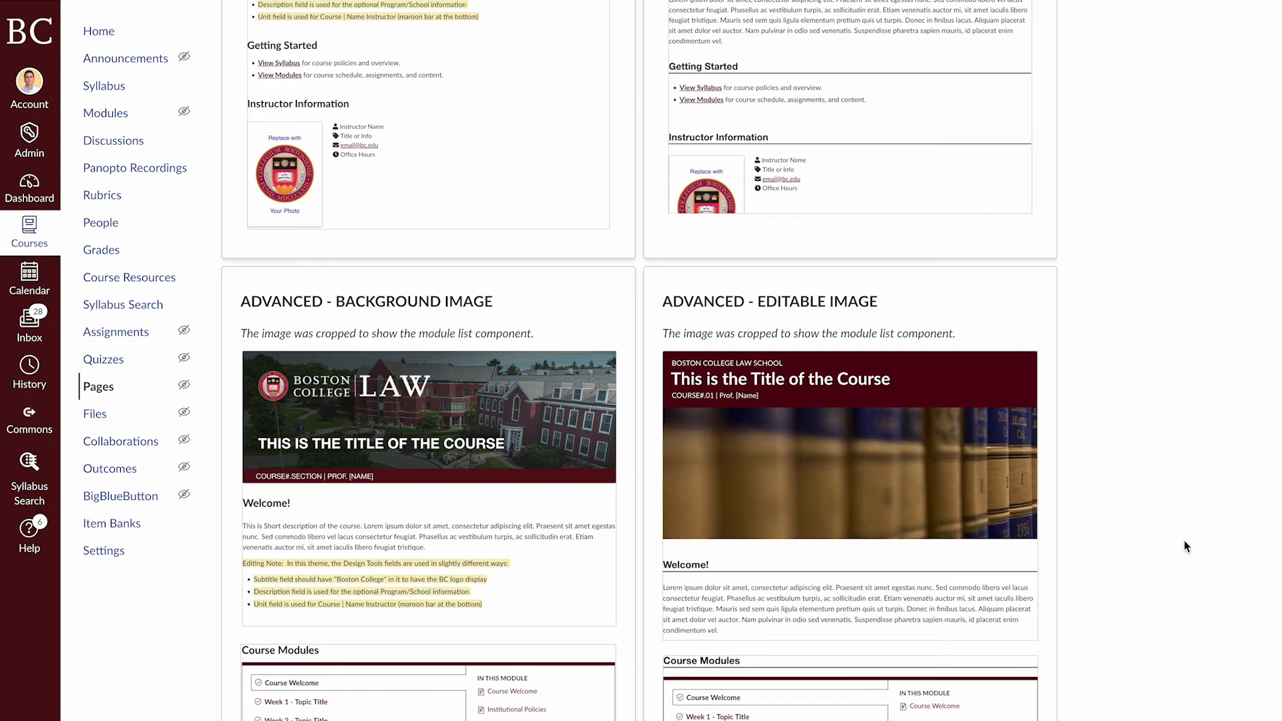
scroll(1185, 539, up, 9)
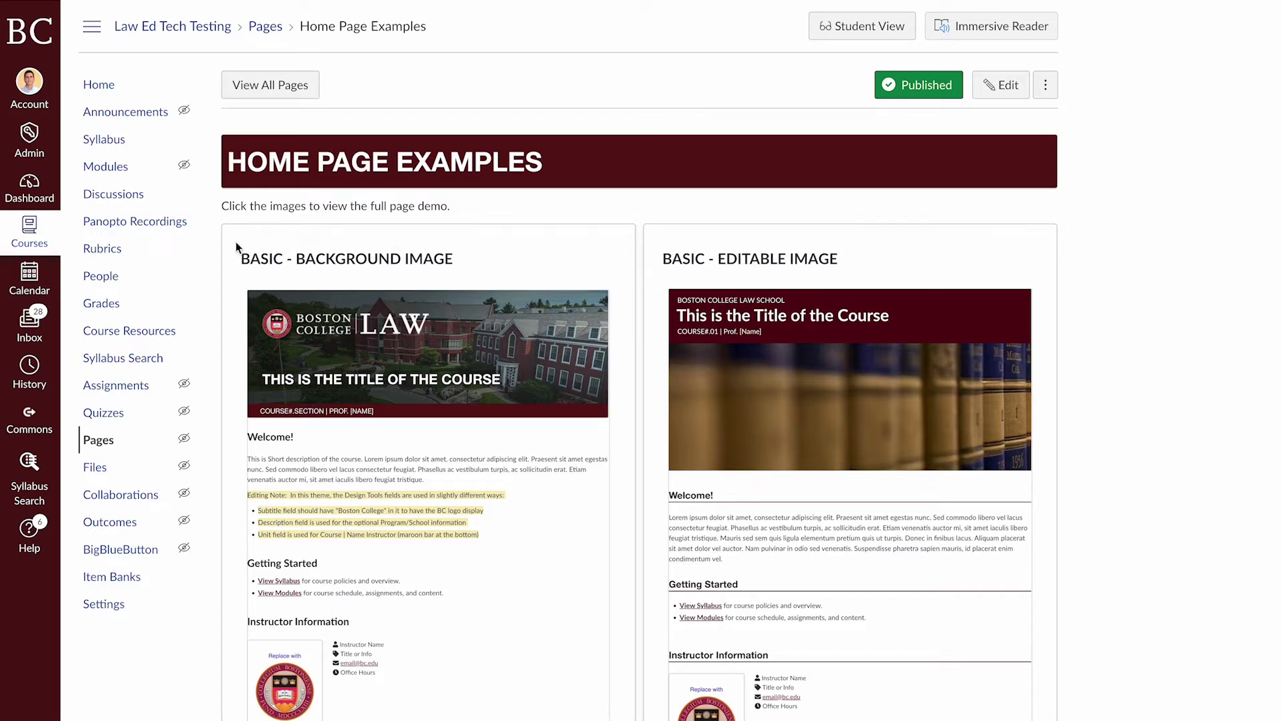
scroll(642, 473, down, 5)
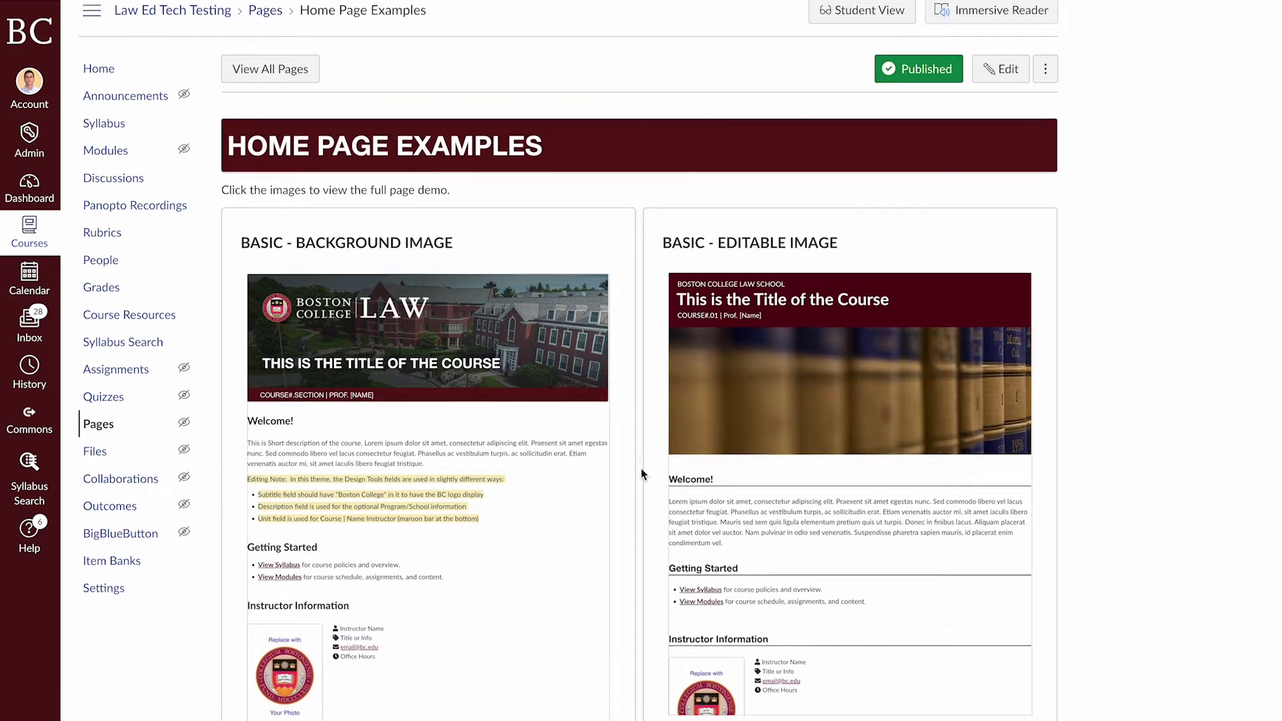
scroll(642, 473, down, 3)
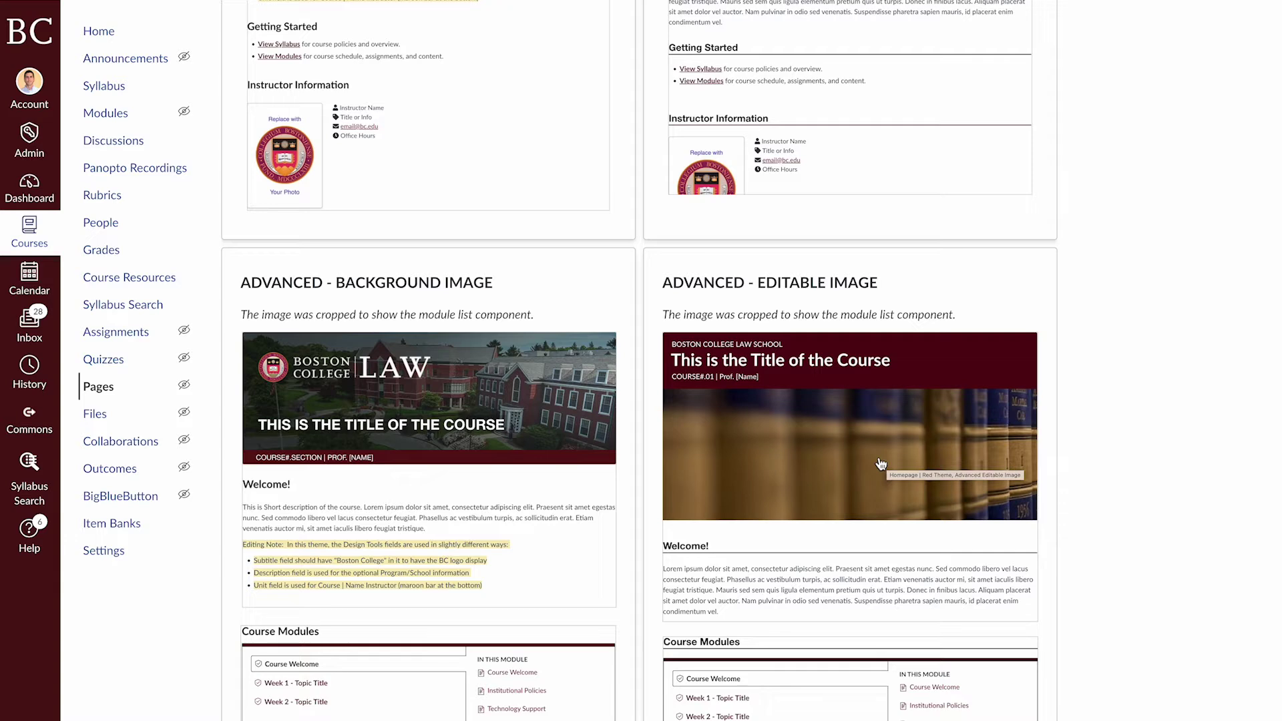
scroll(634, 508, up, 3)
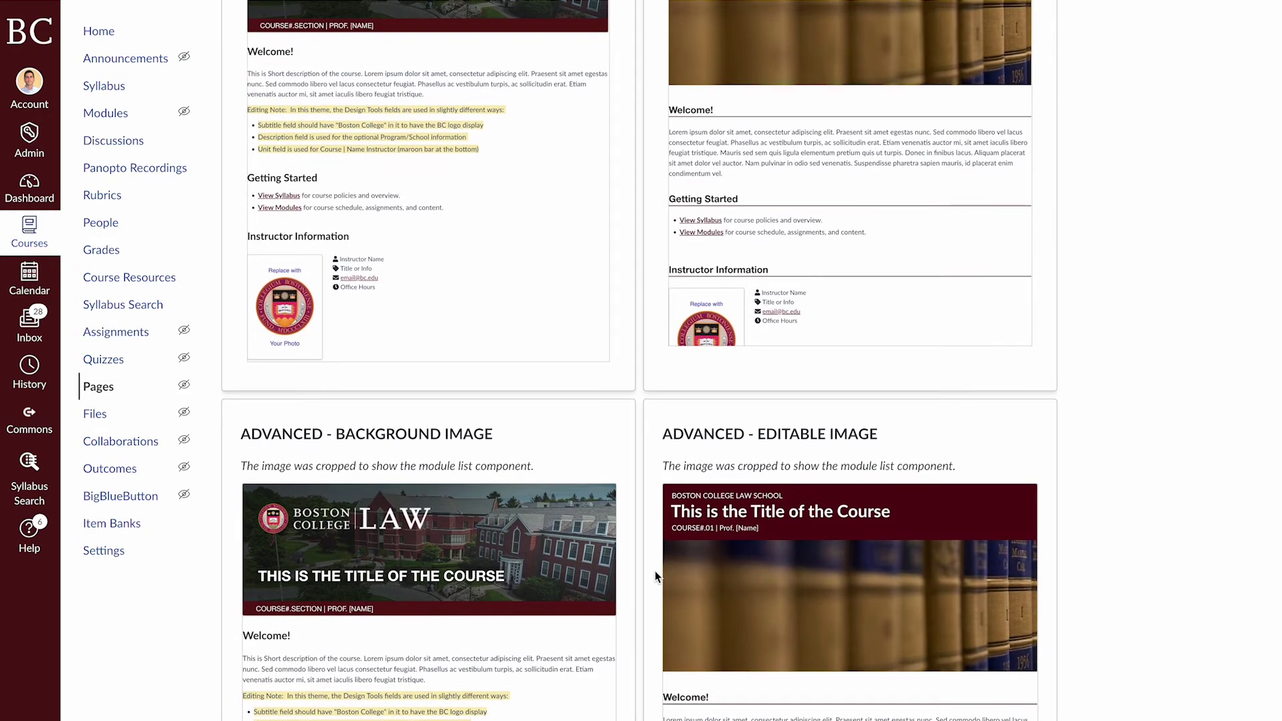
scroll(647, 502, up, 5)
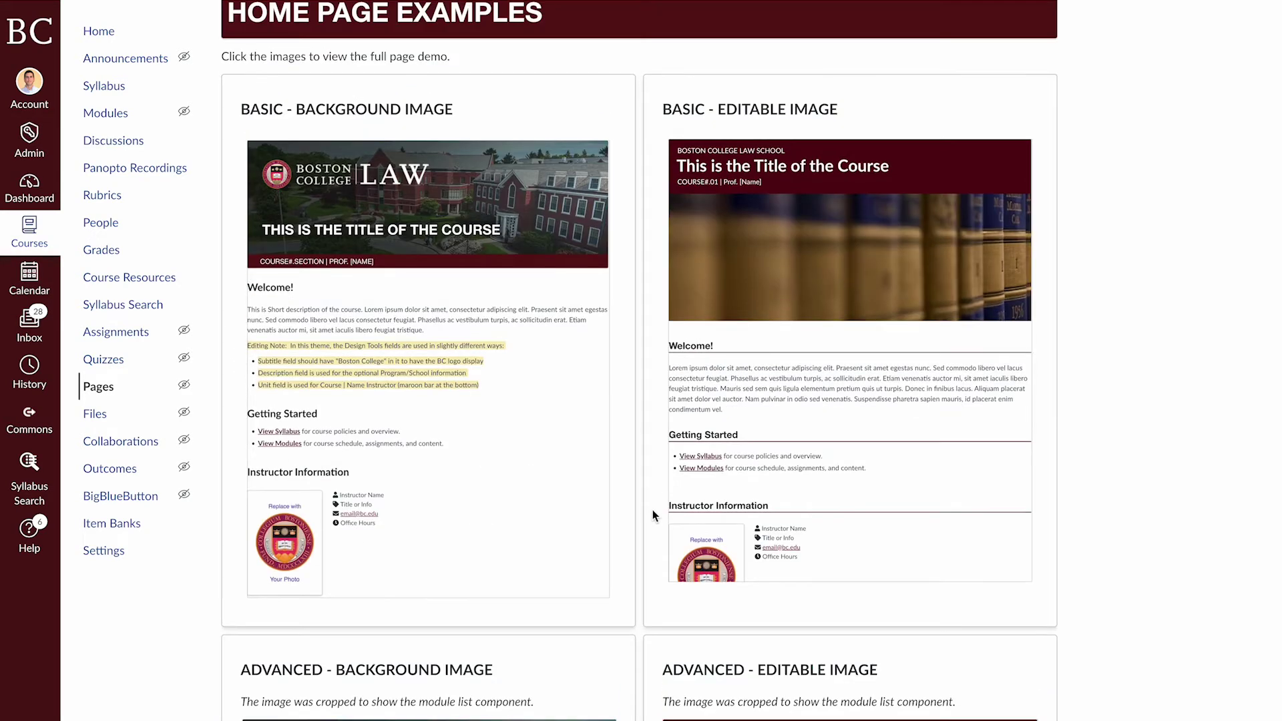
scroll(641, 527, down, 5)
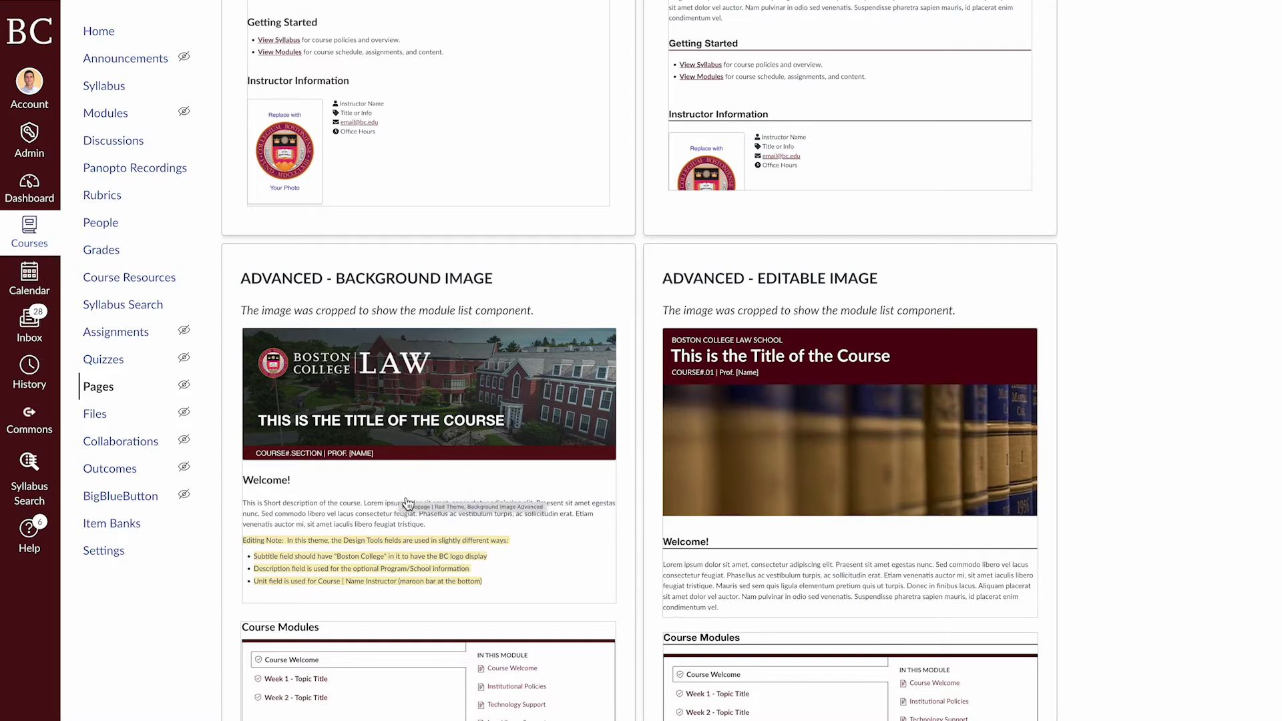
scroll(411, 504, up, 8)
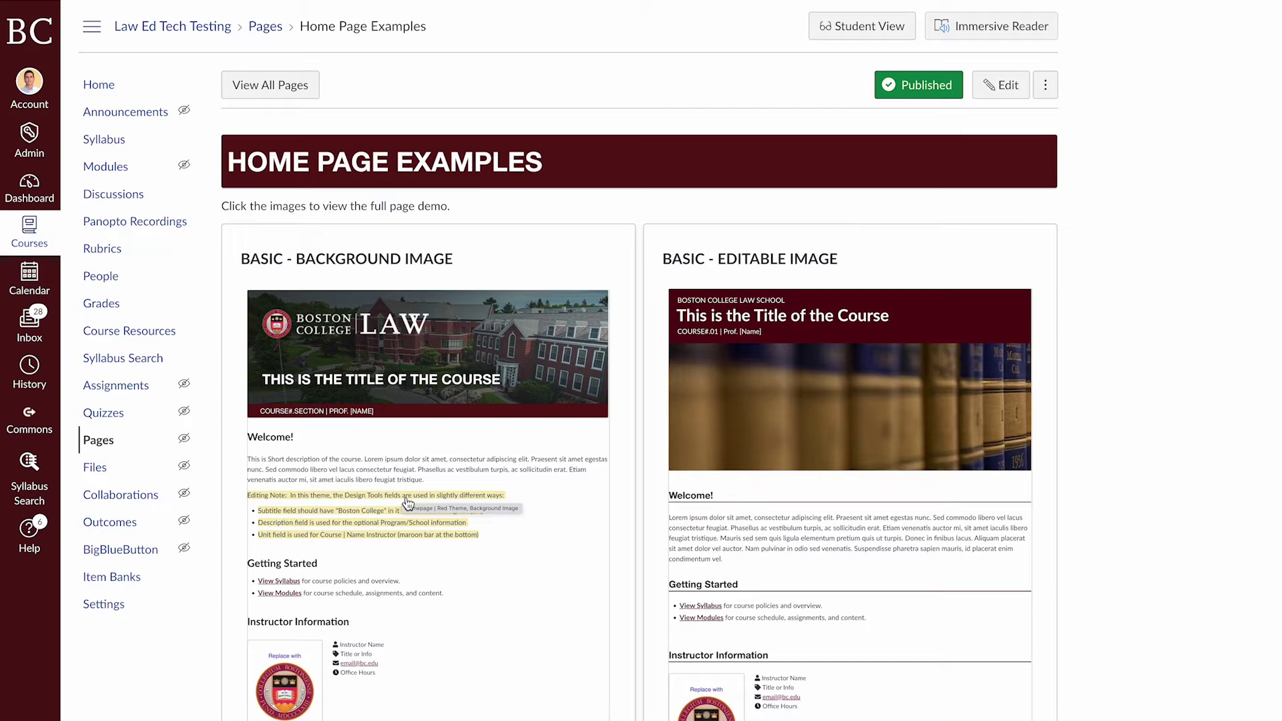
scroll(407, 502, down, 8)
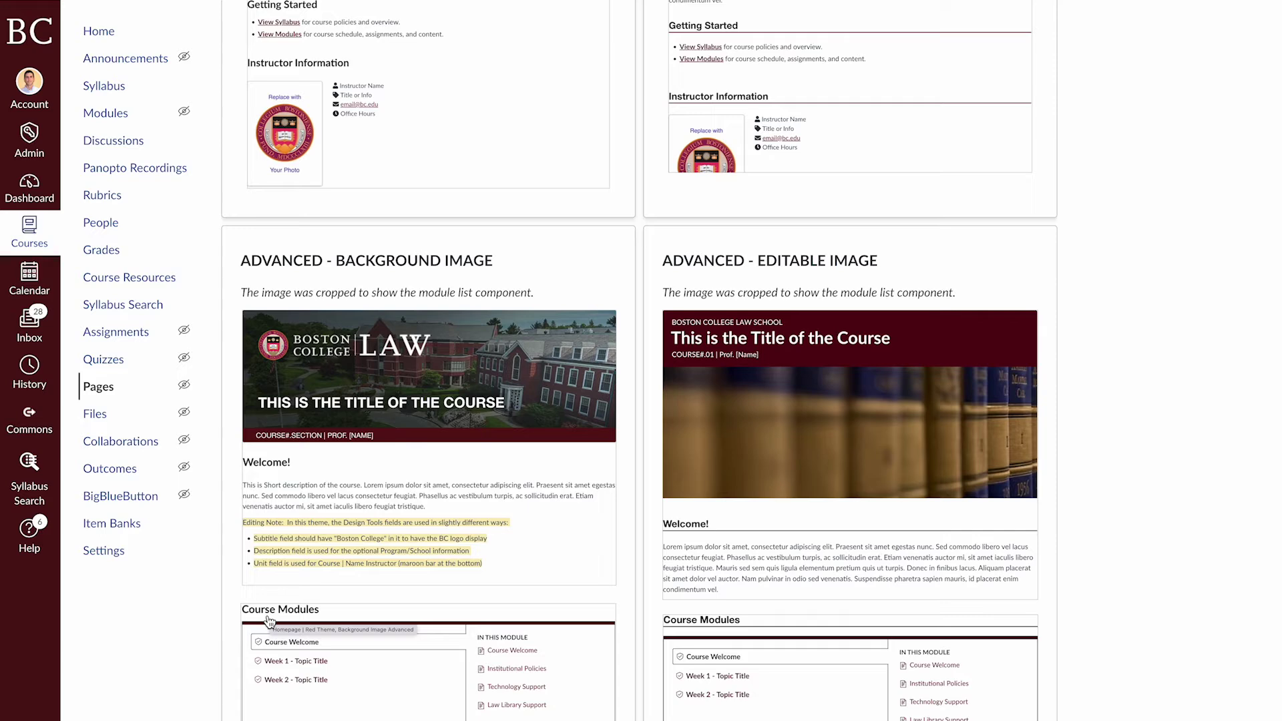
scroll(204, 610, up, 10)
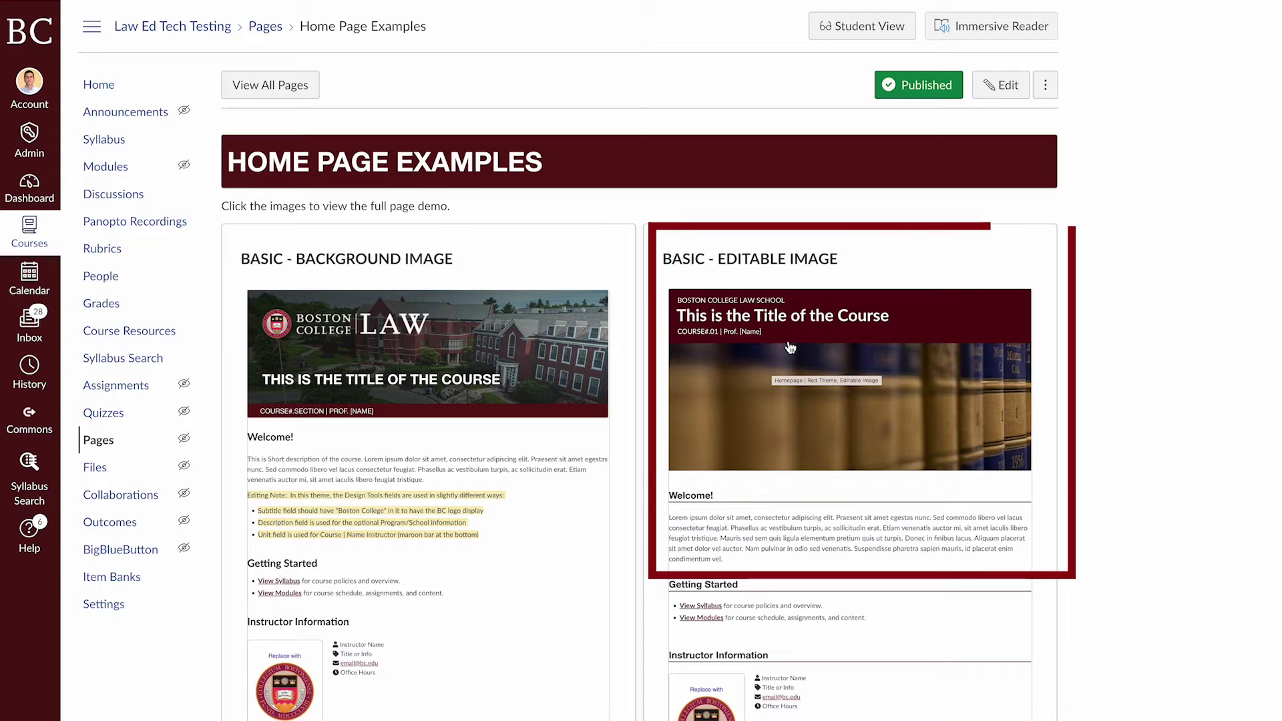
Set Homepage | Red Theme, Editable Image as the course front page and view the course home
click(732, 392)
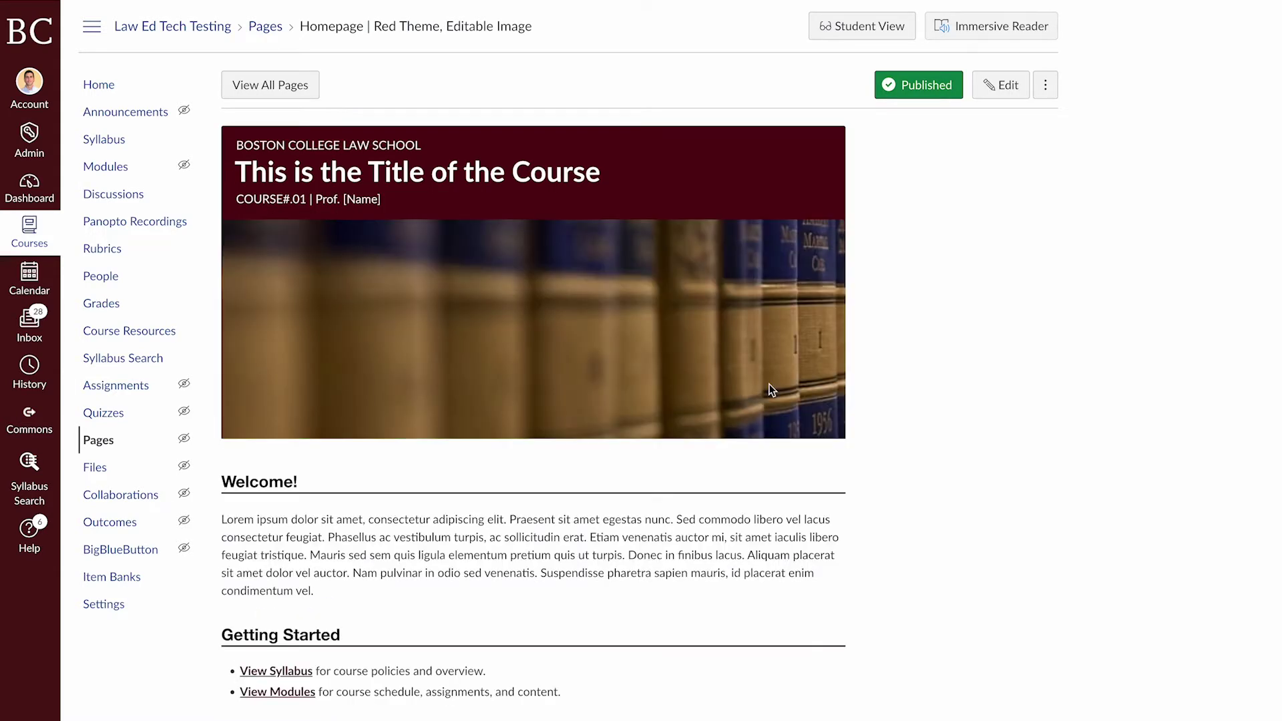
click(1056, 96)
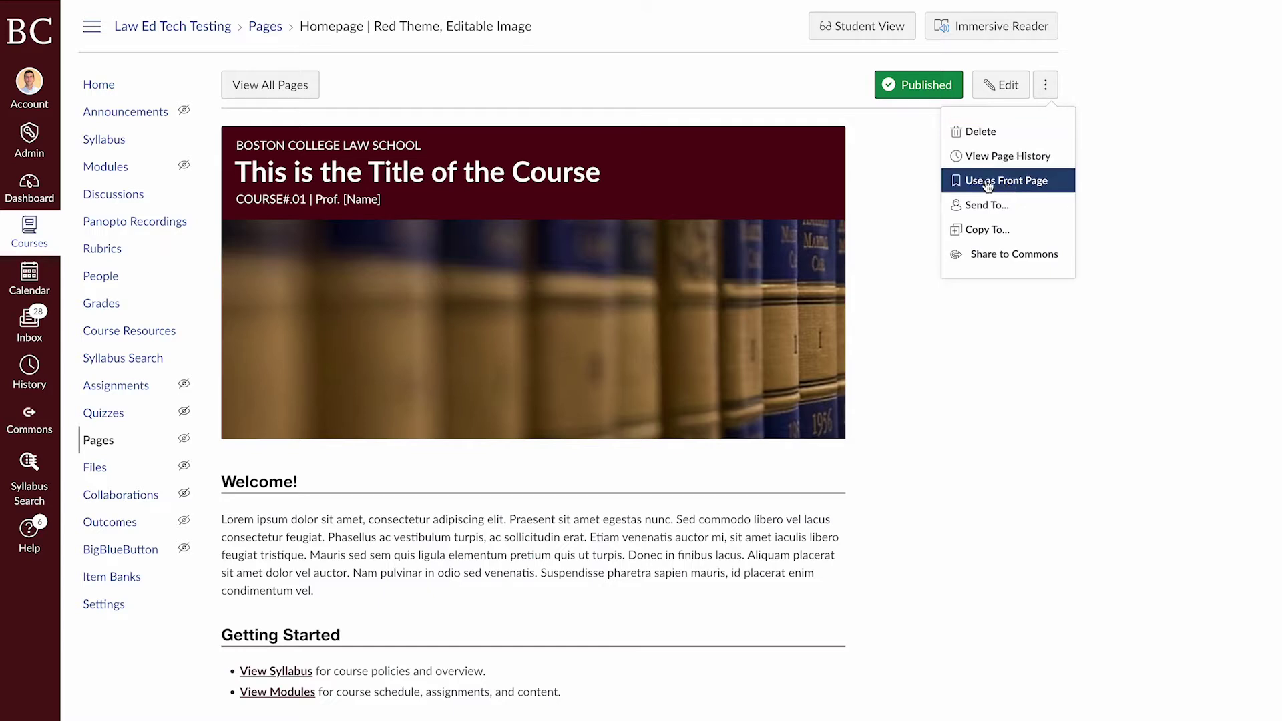
click(1001, 187)
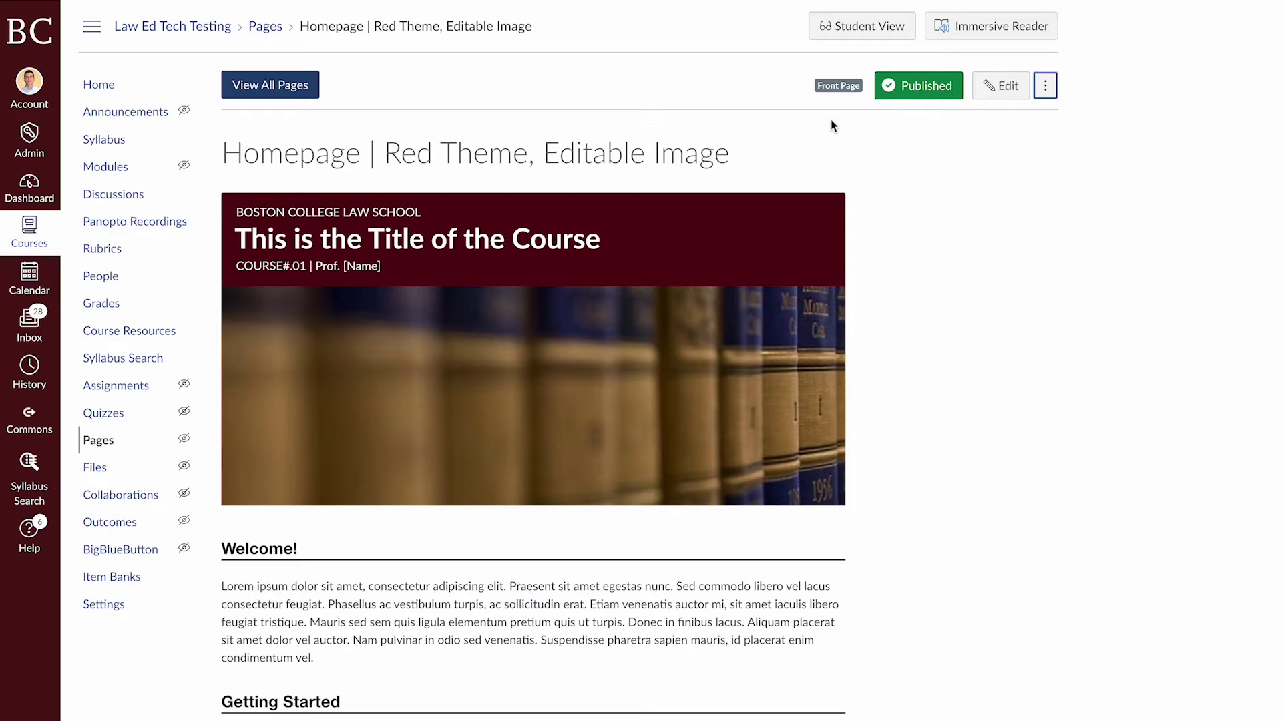
click(90, 96)
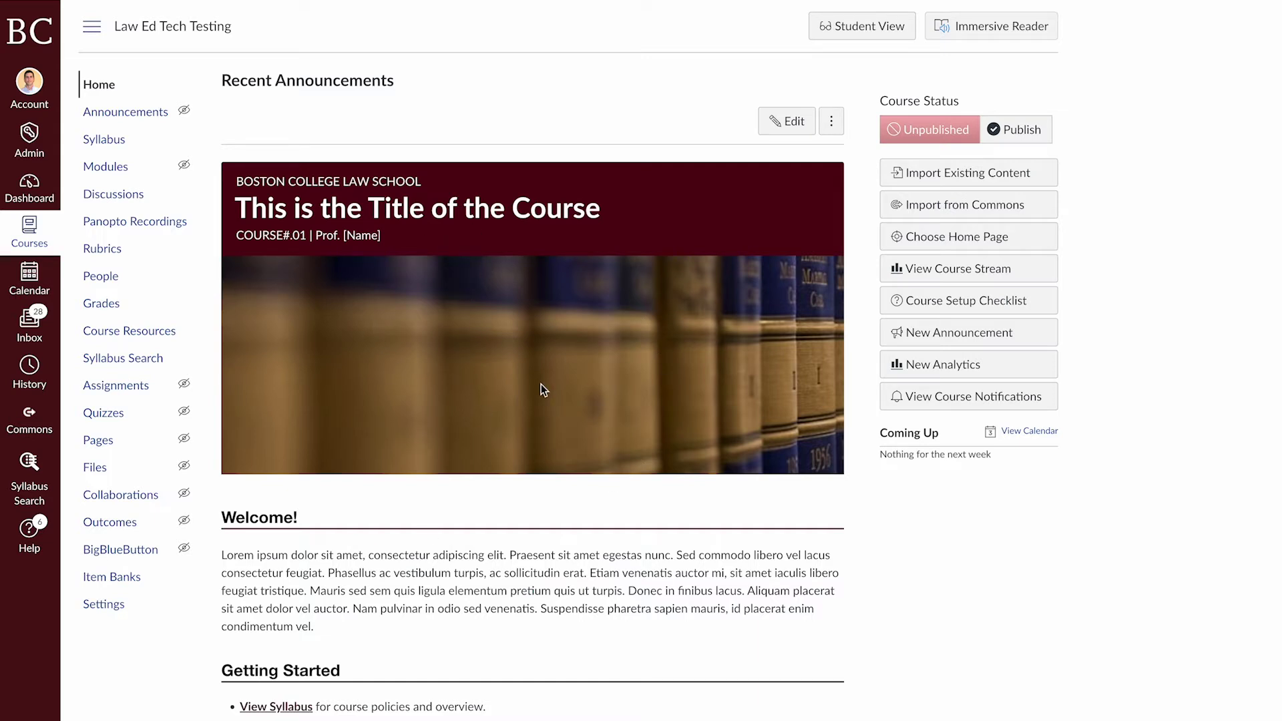
click(944, 244)
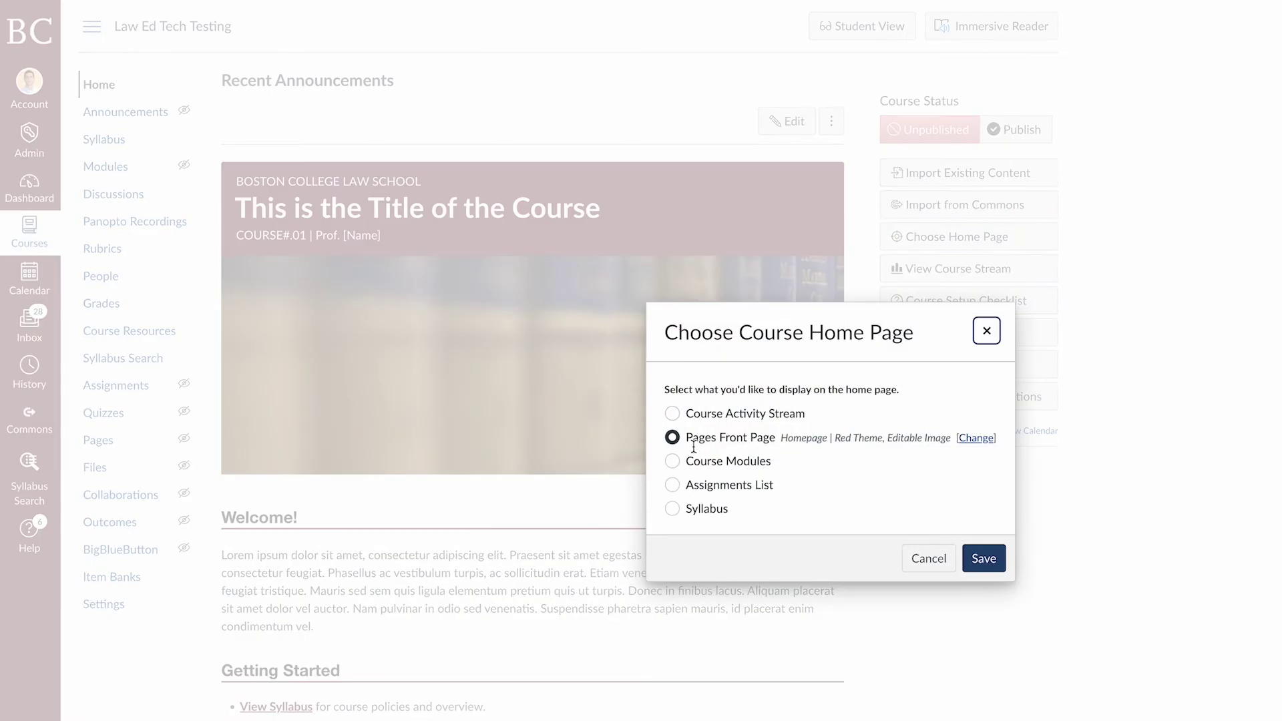
drag(687, 438, 843, 444)
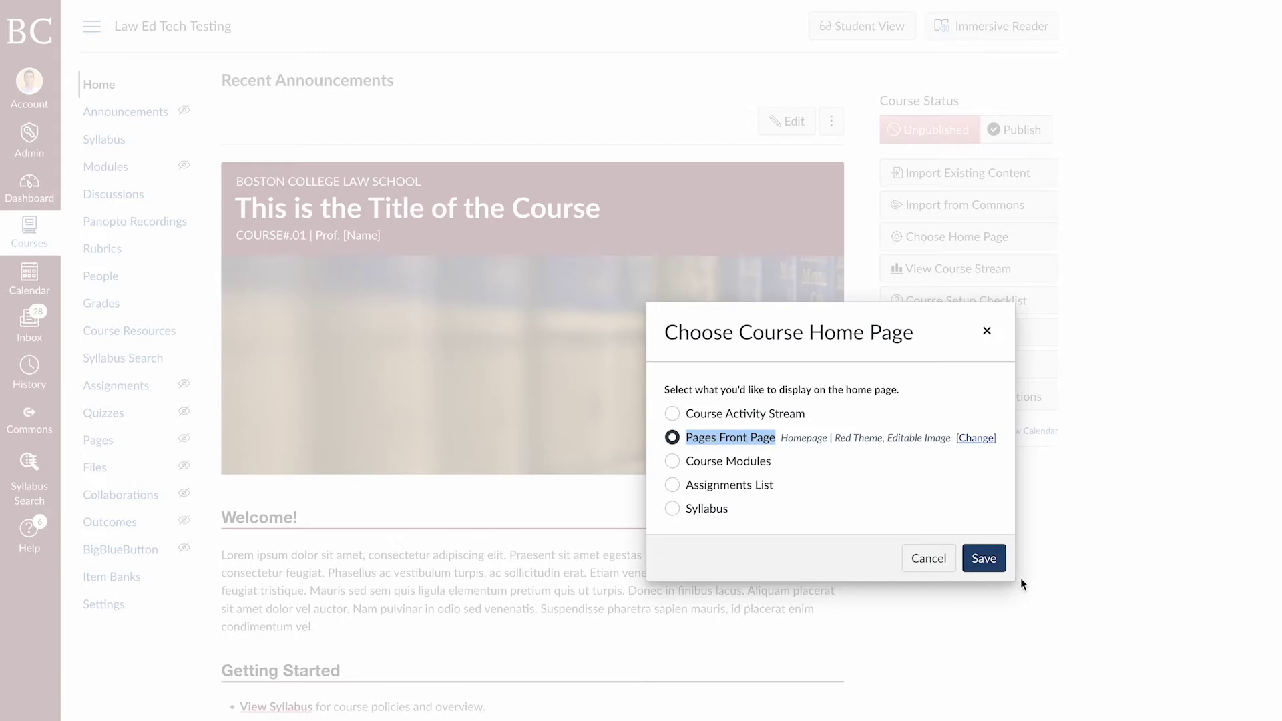
click(943, 566)
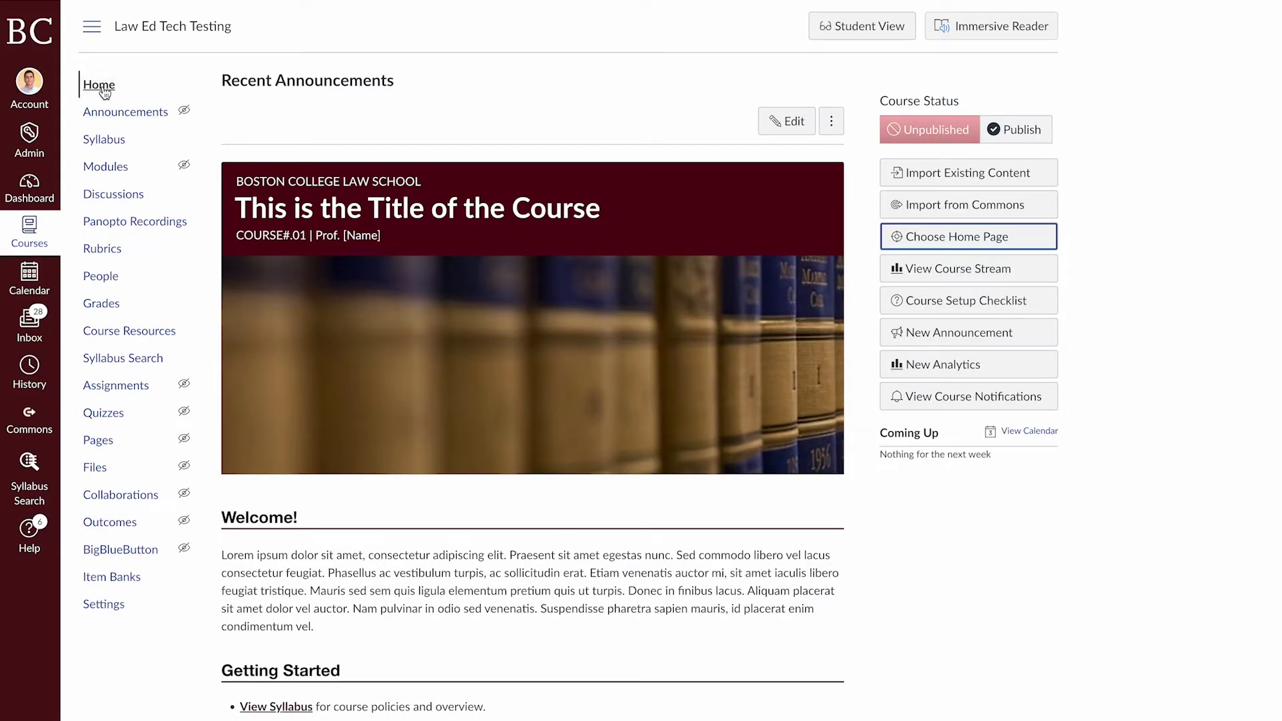
Set Homepage | Red Theme, Background Image as the course front page via Home Page Examples, then view home
click(105, 166)
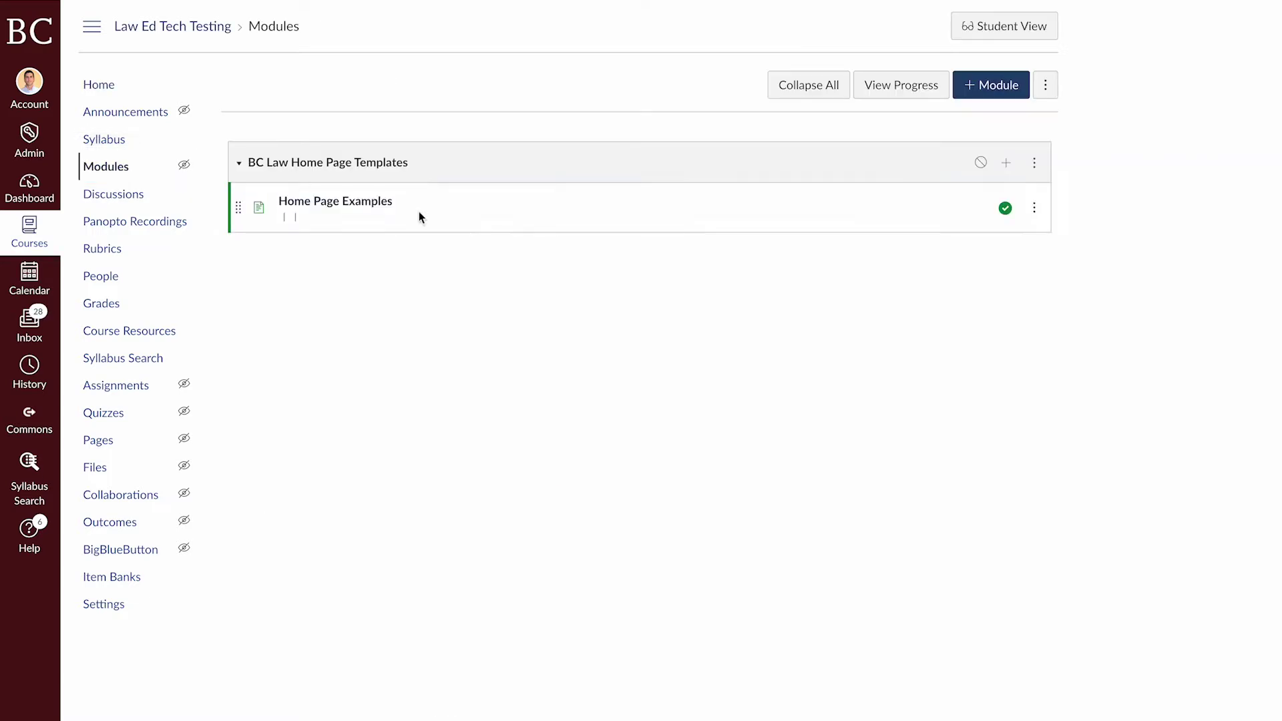
click(313, 213)
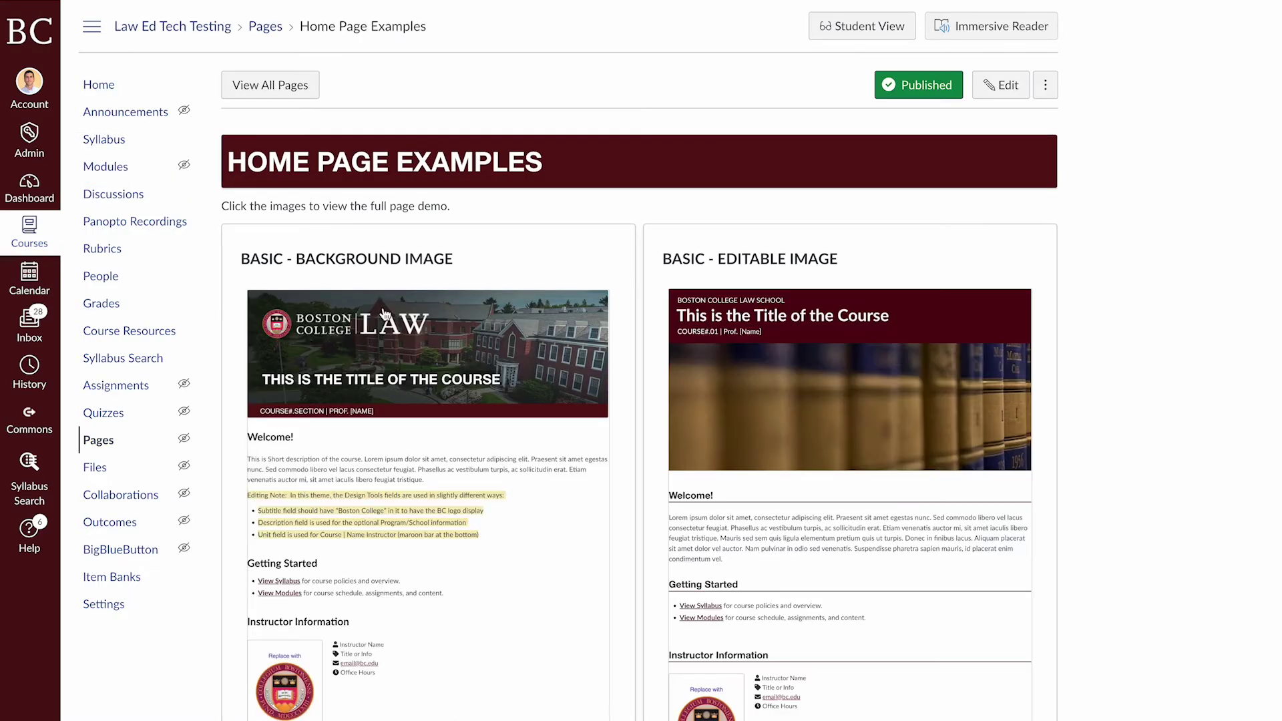
click(423, 387)
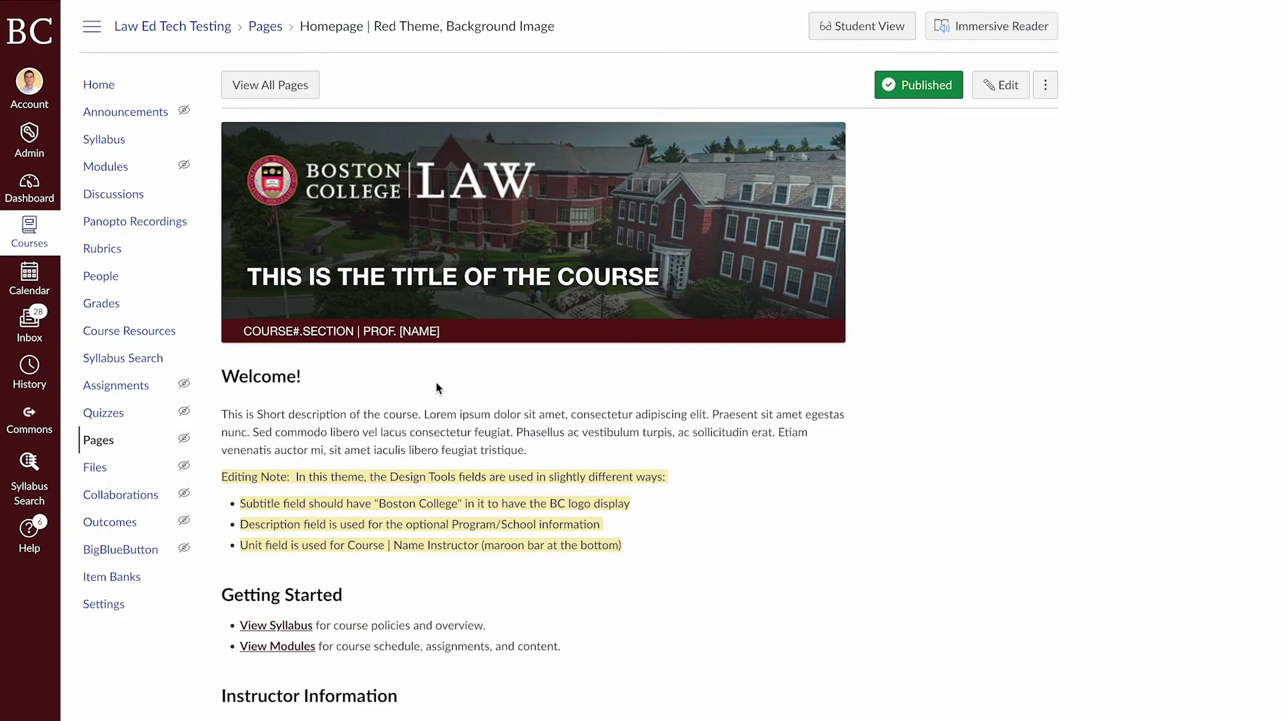
click(1045, 85)
click(1005, 179)
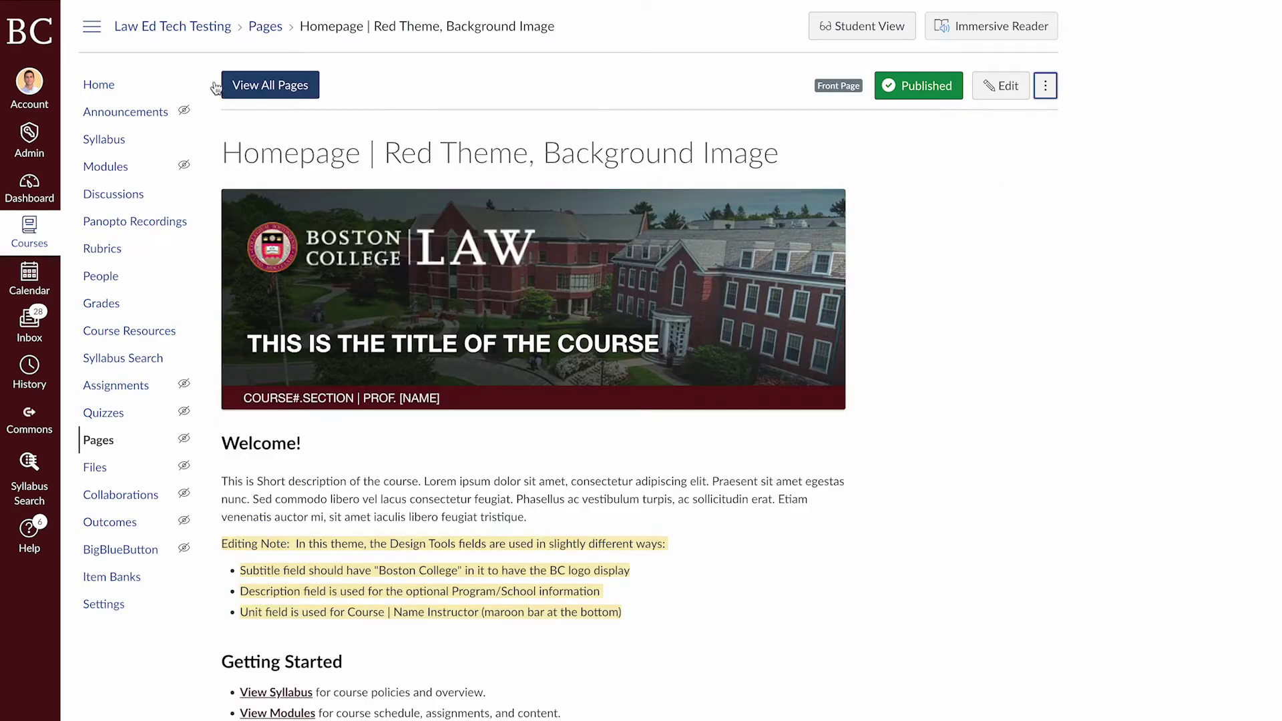
click(129, 88)
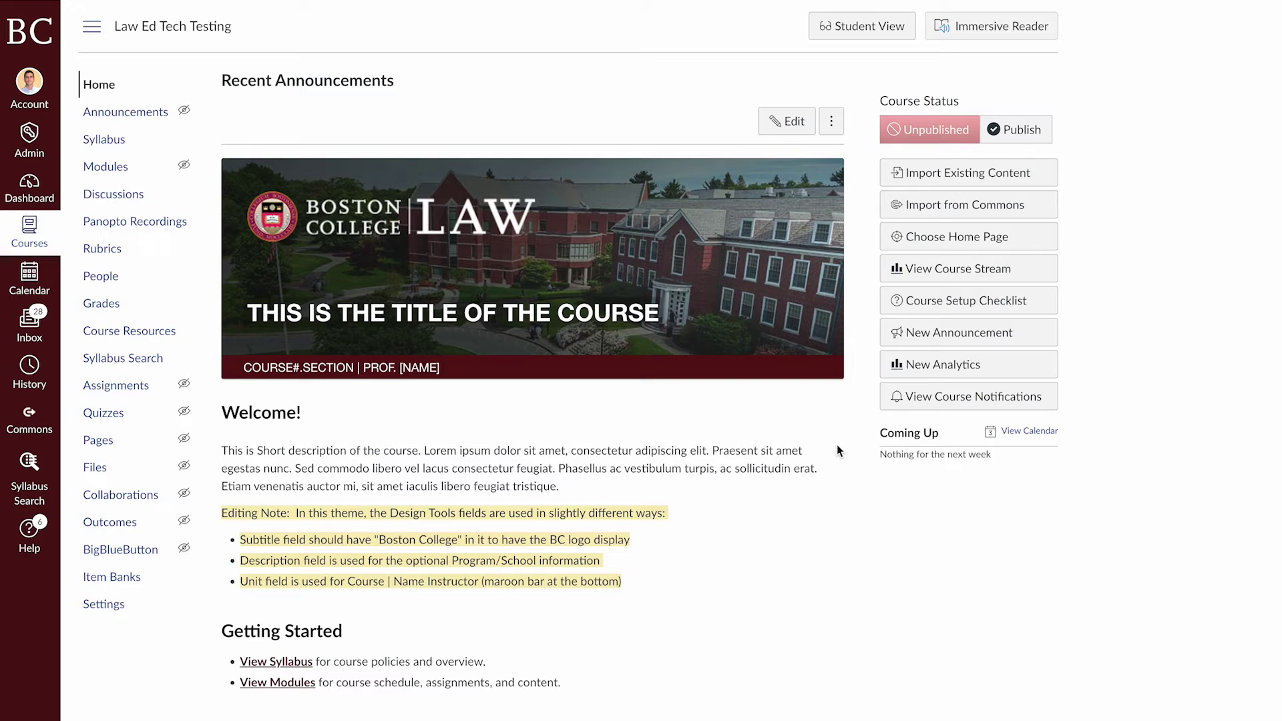
Edit the home page, enlarge the editor, and retitle the banner LAW ED TESTING
click(789, 124)
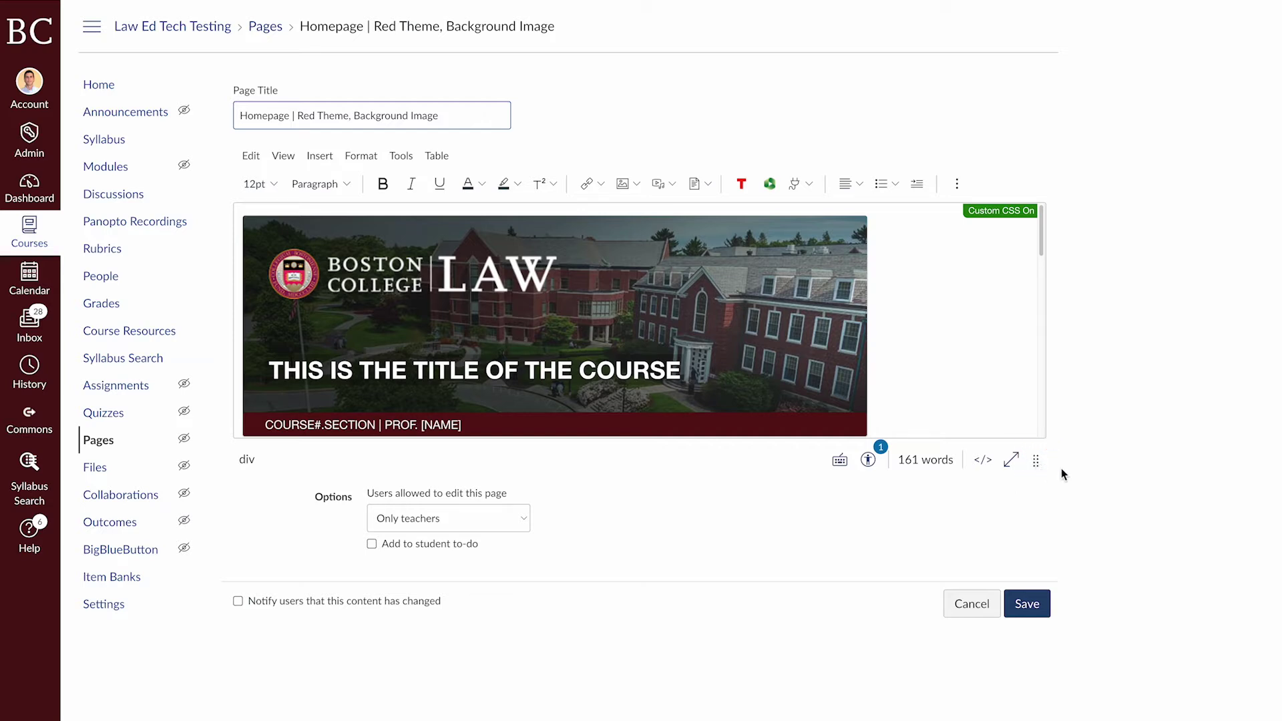
drag(1037, 469, 1036, 718)
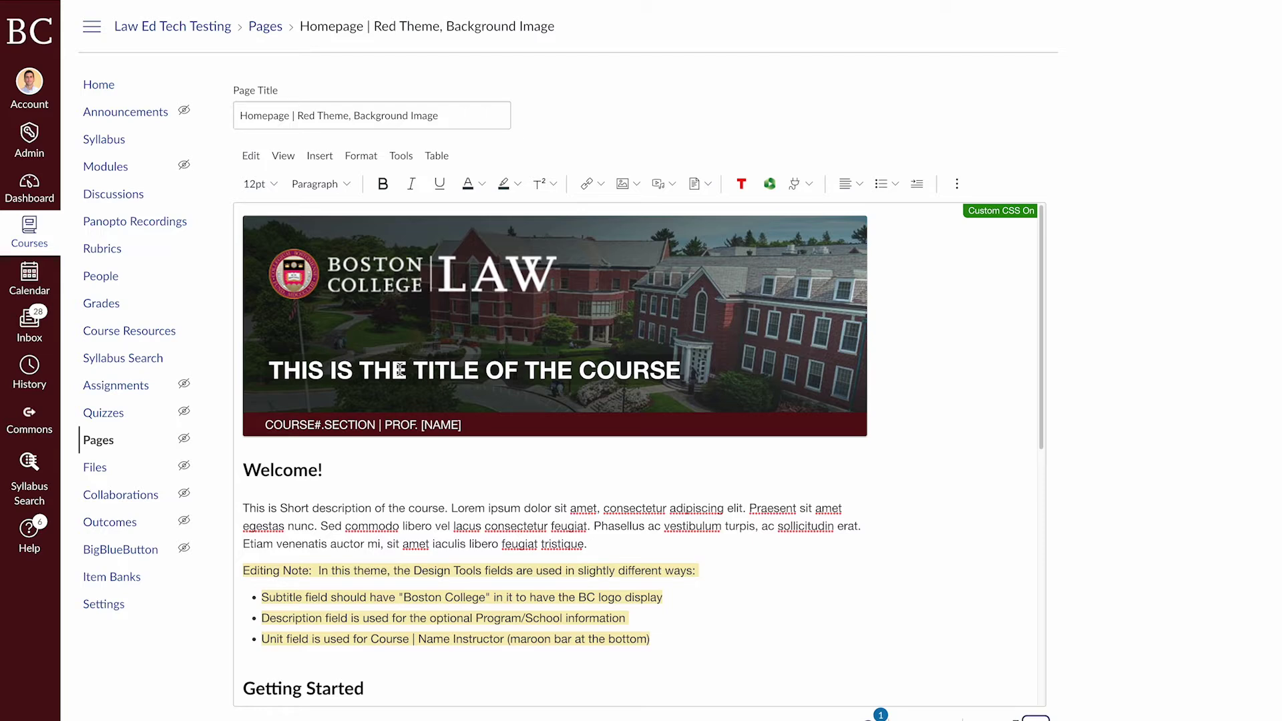
drag(682, 371, 268, 369)
click(318, 364)
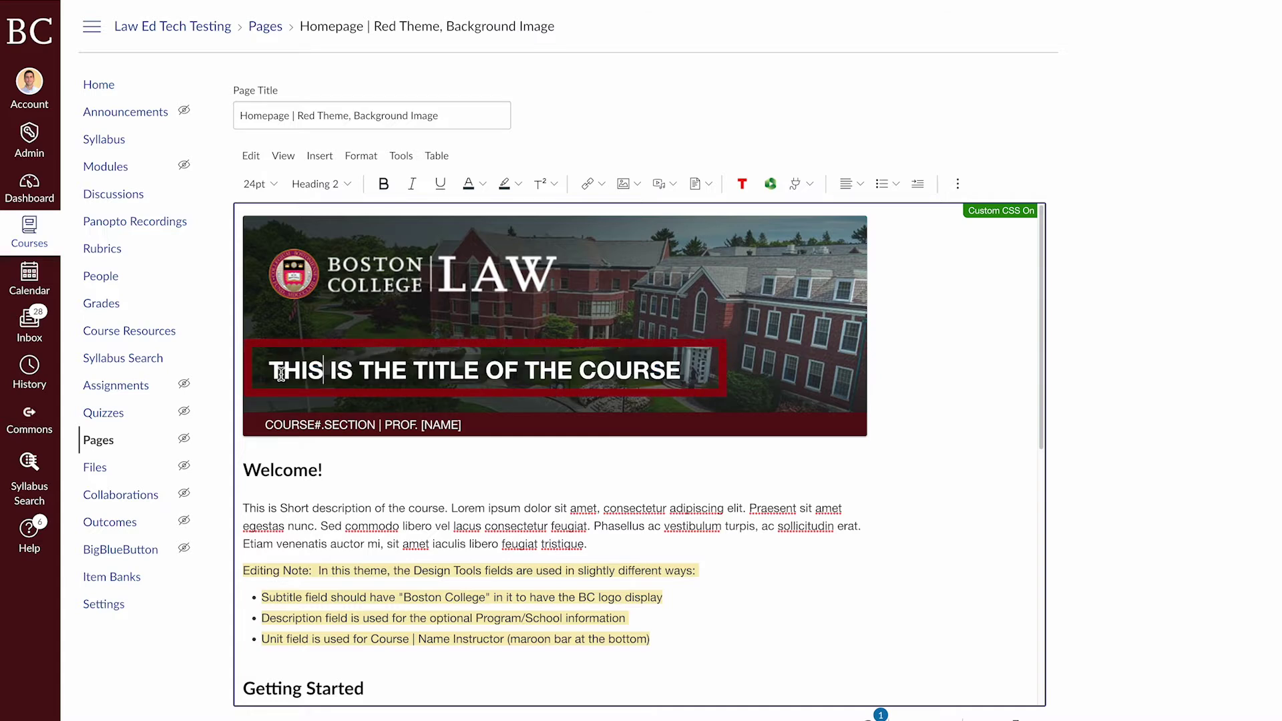
click(281, 374)
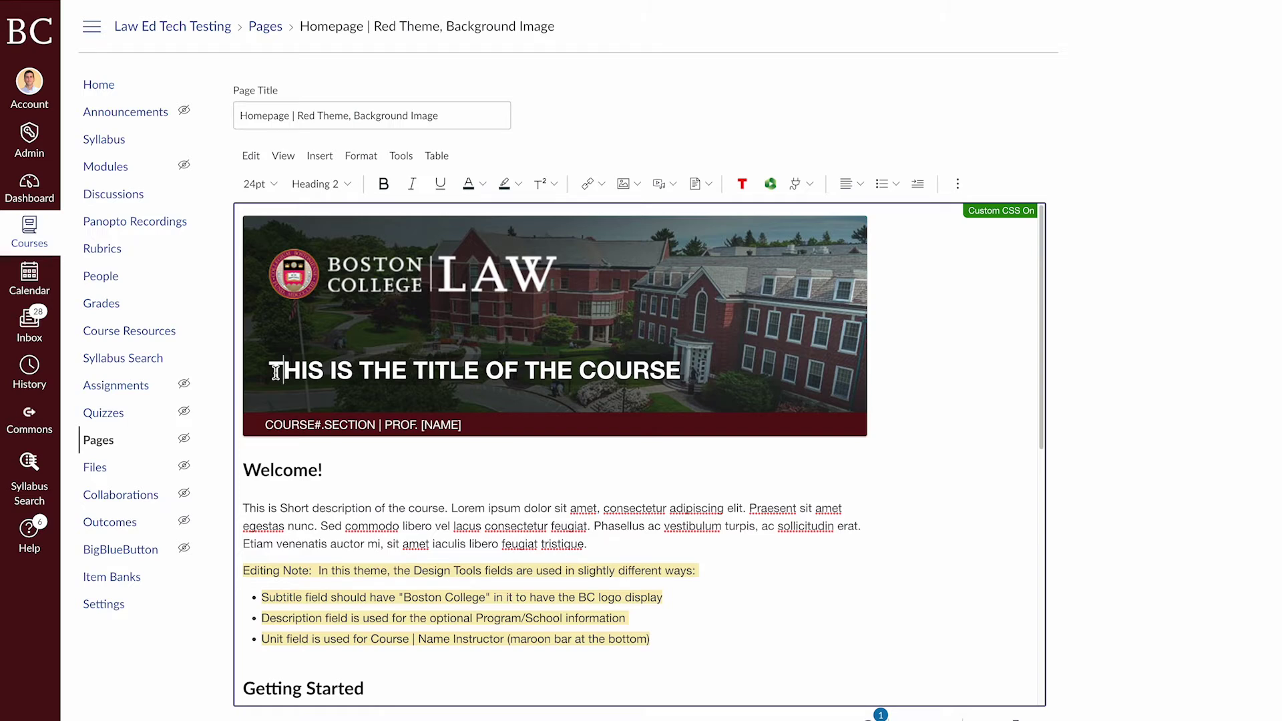
drag(275, 372, 689, 386)
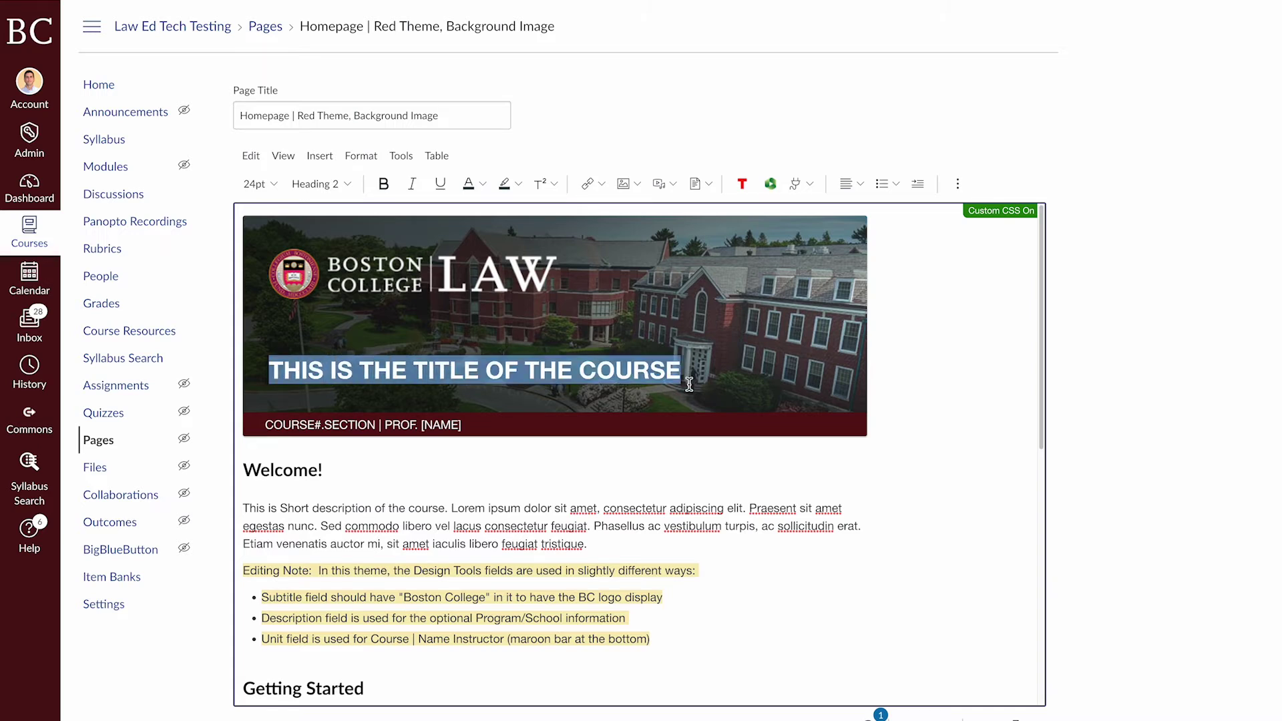
text(LAW)
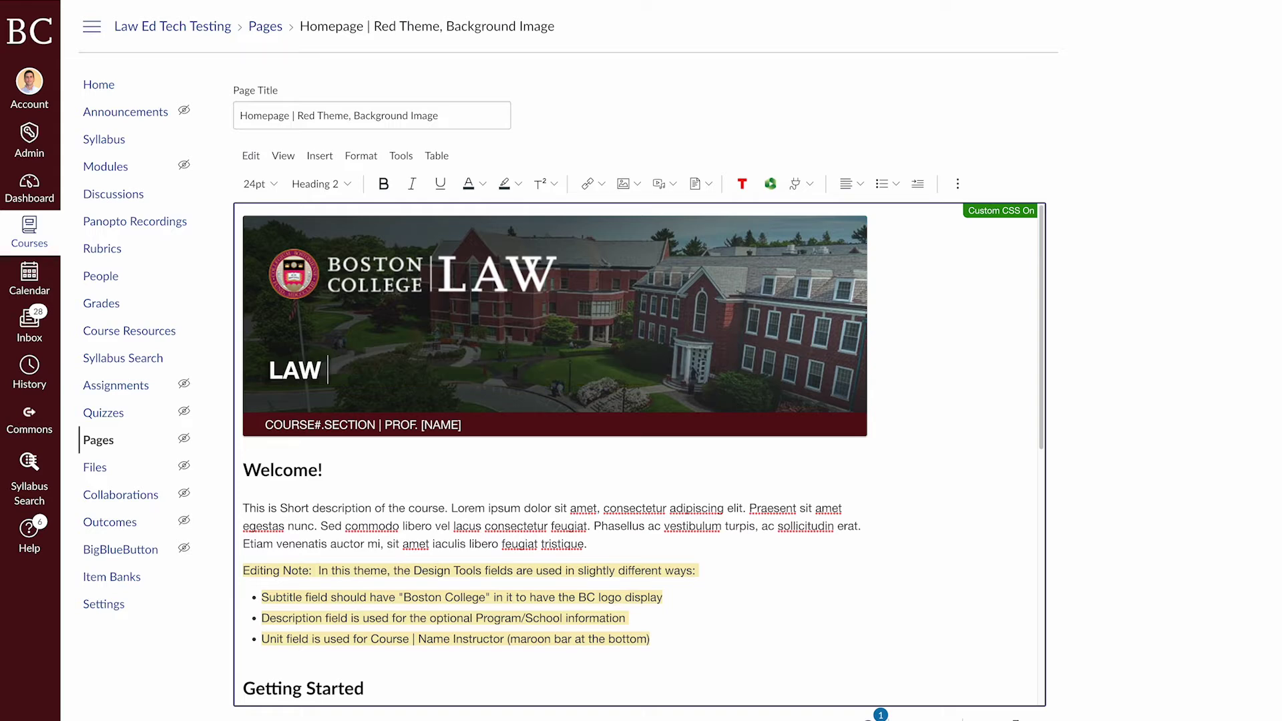
text( ED TESTING)
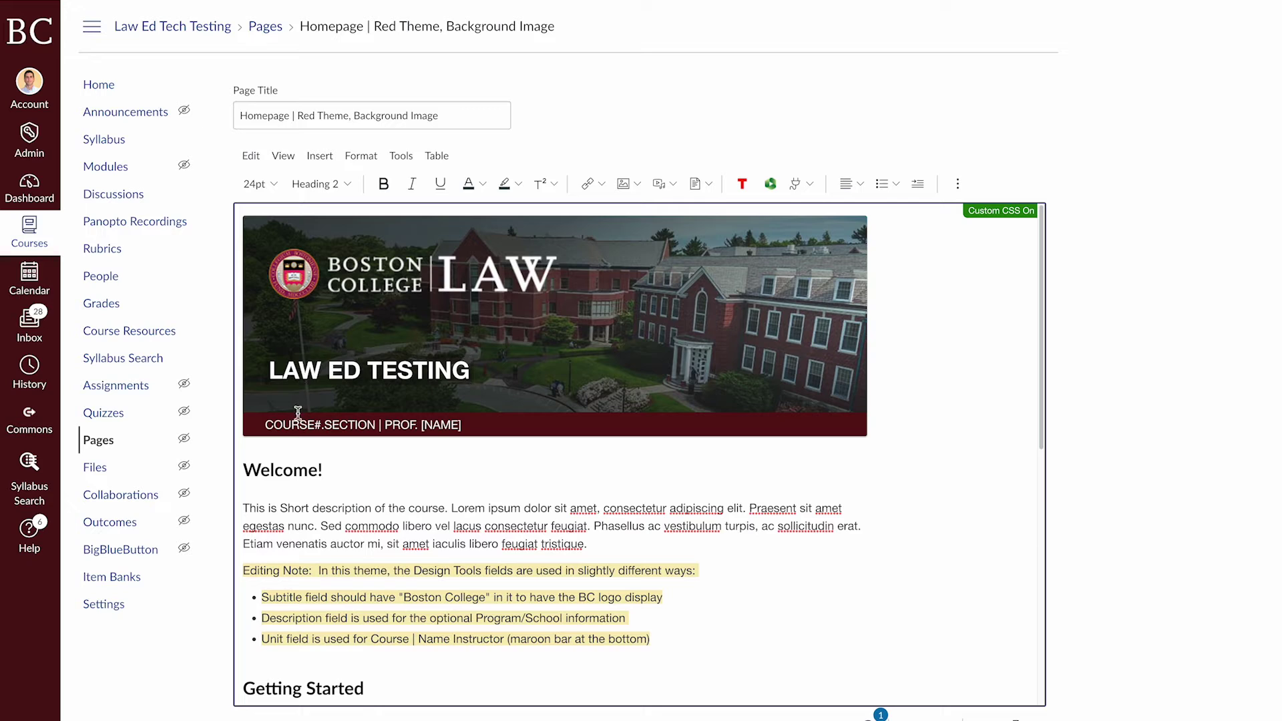
Replace COURSE#.SECTION with LAWS0000.01 and [NAME] with the instructor's surname in the maroon bar
drag(267, 428, 375, 427)
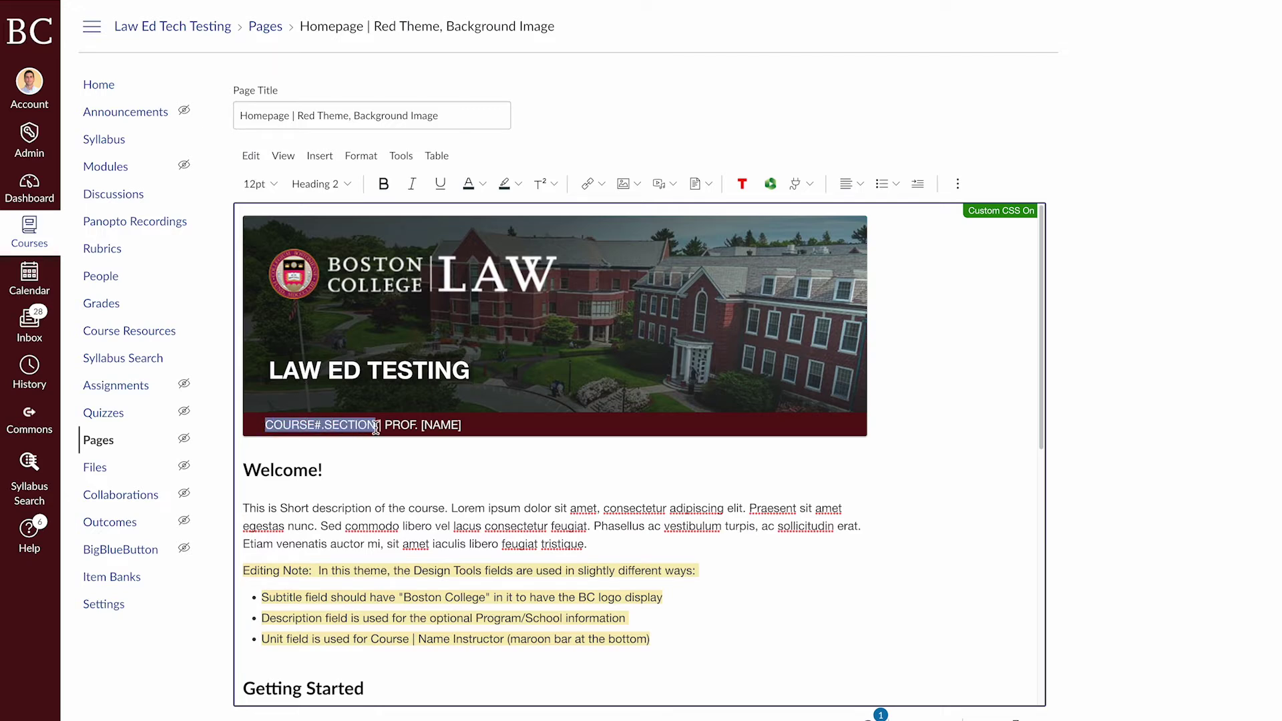
text(LA)
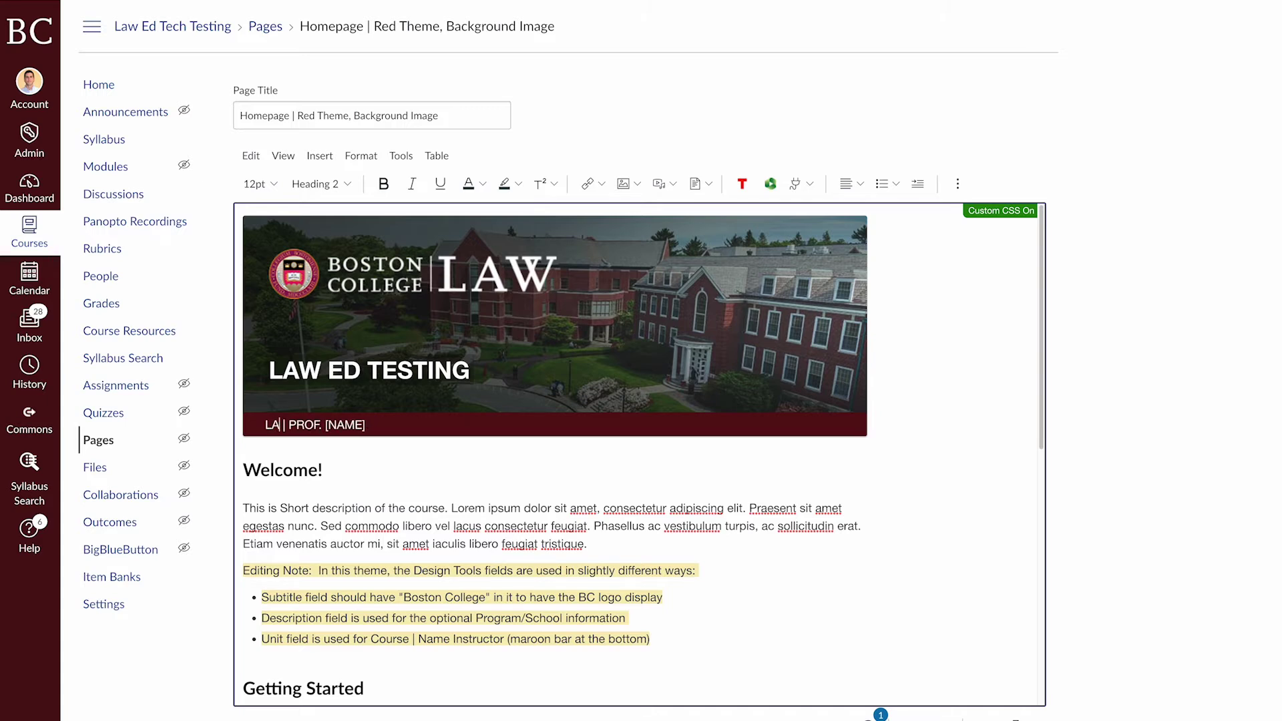
text(WS0000.01)
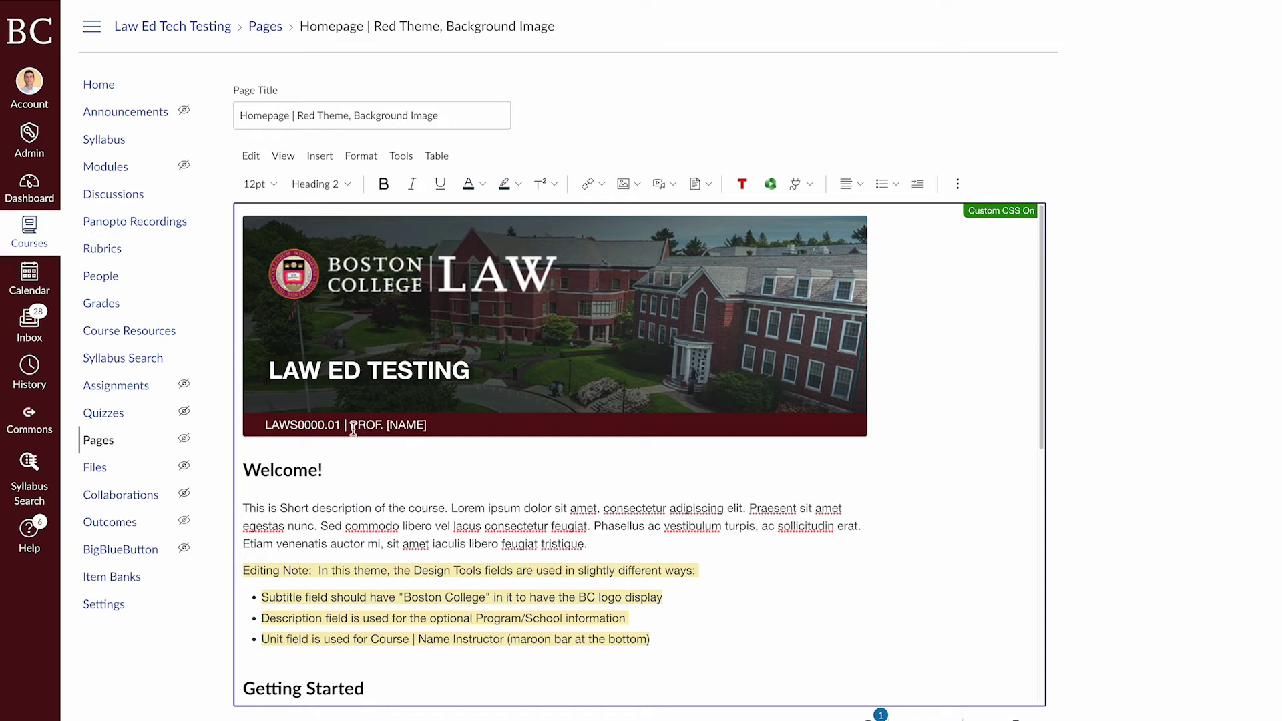
drag(387, 428, 438, 428)
key(BackSpace)
text(FIDALGO)
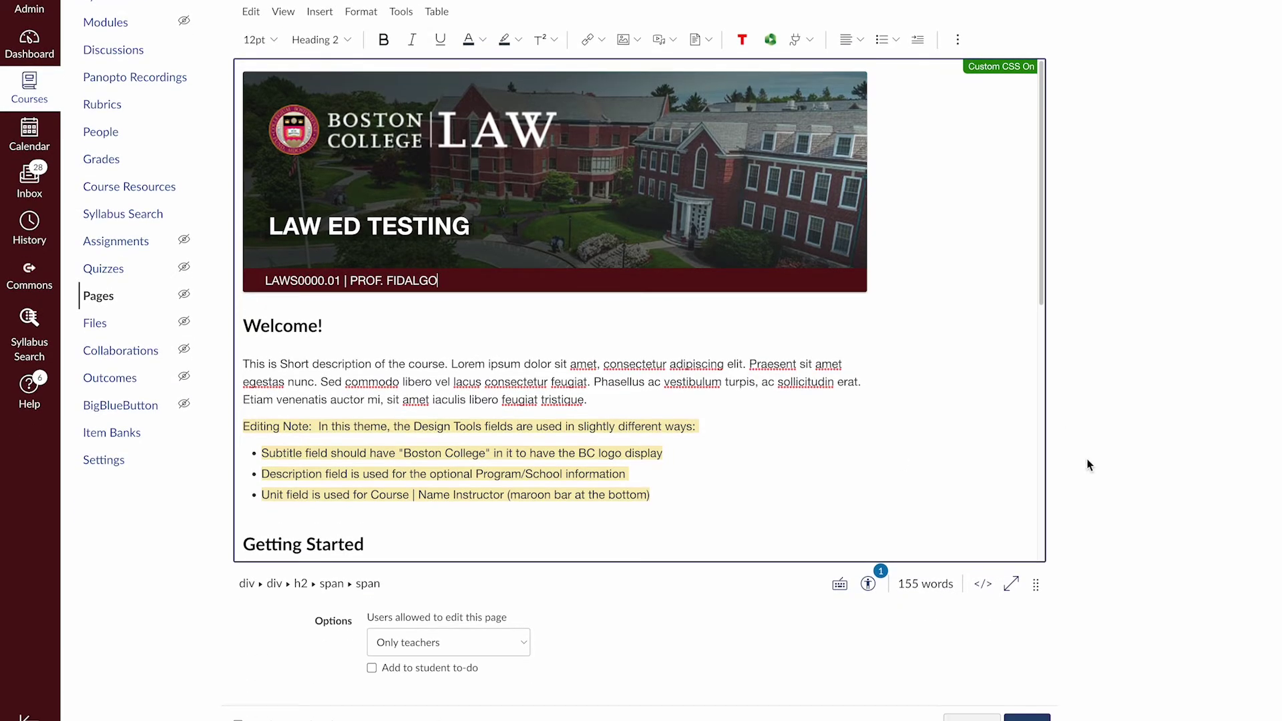
scroll(1101, 540, down, 1)
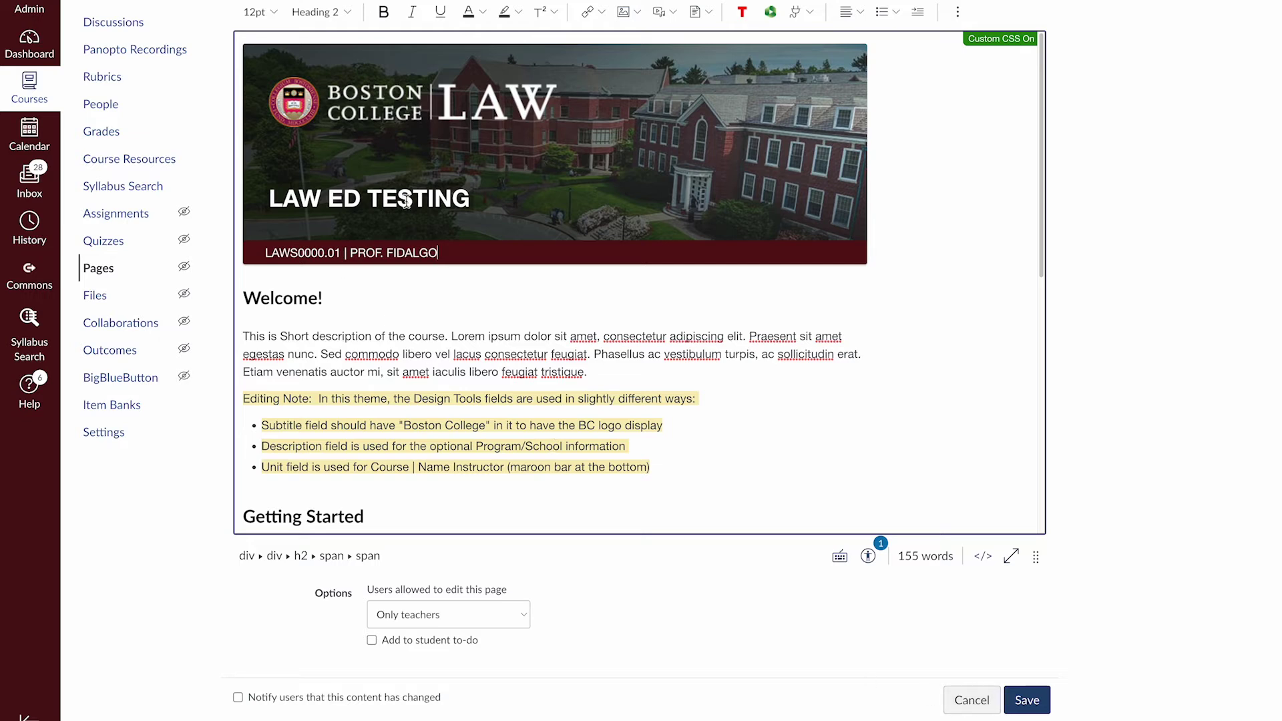
drag(469, 200, 264, 200)
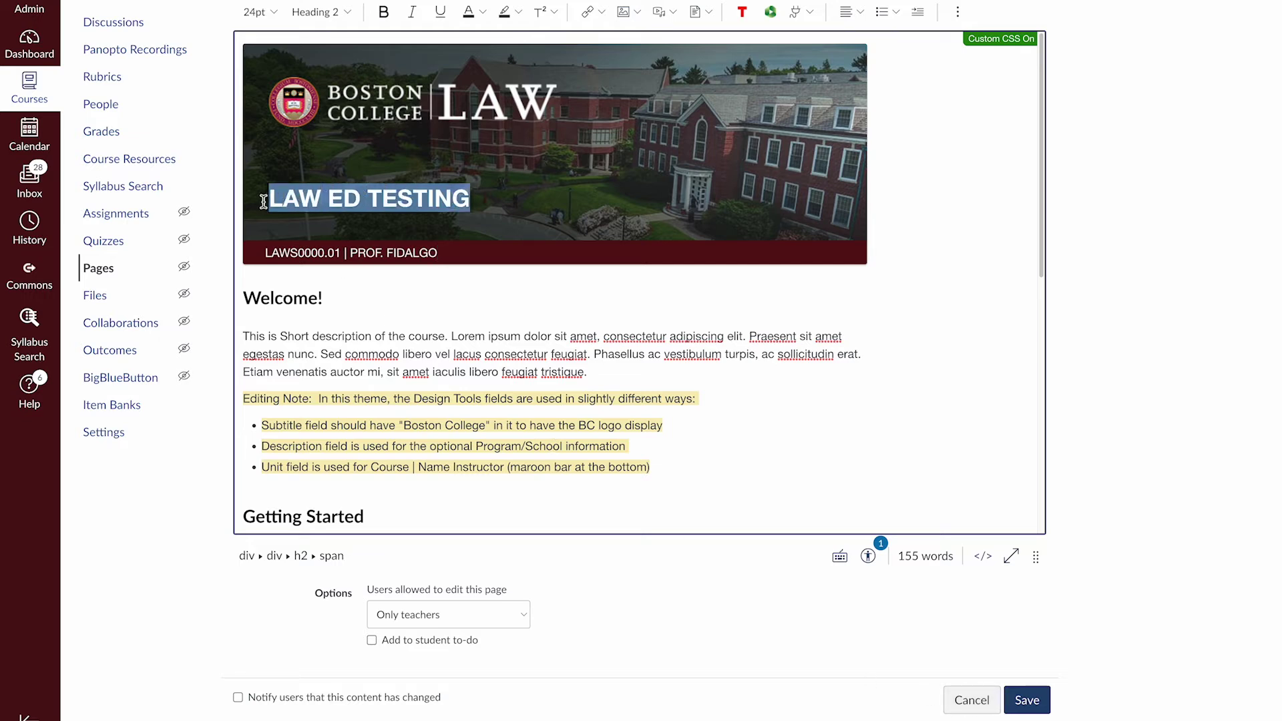
key(BackSpace)
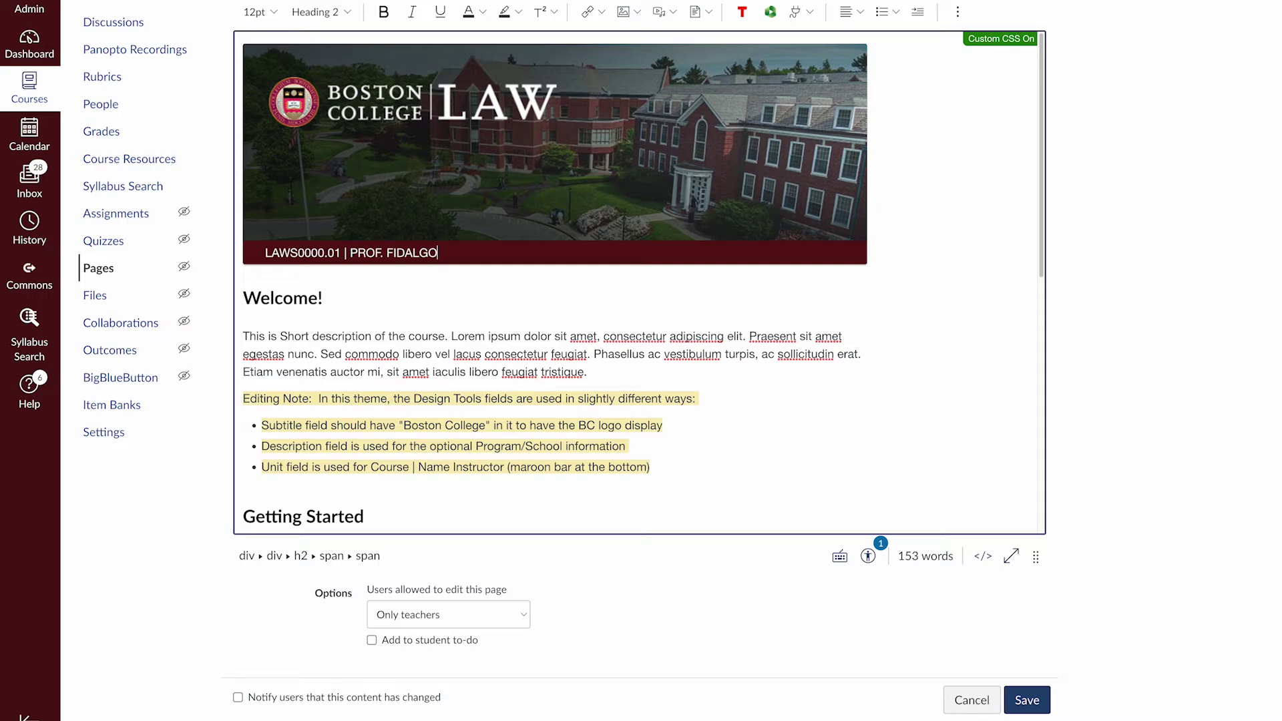
click(290, 194)
text(A)
click(286, 196)
text(F)
key(BackSpace)
key(BackSpace)
text(AF)
key(ctrl+z)
key(ctrl+z)
key(ctrl+z)
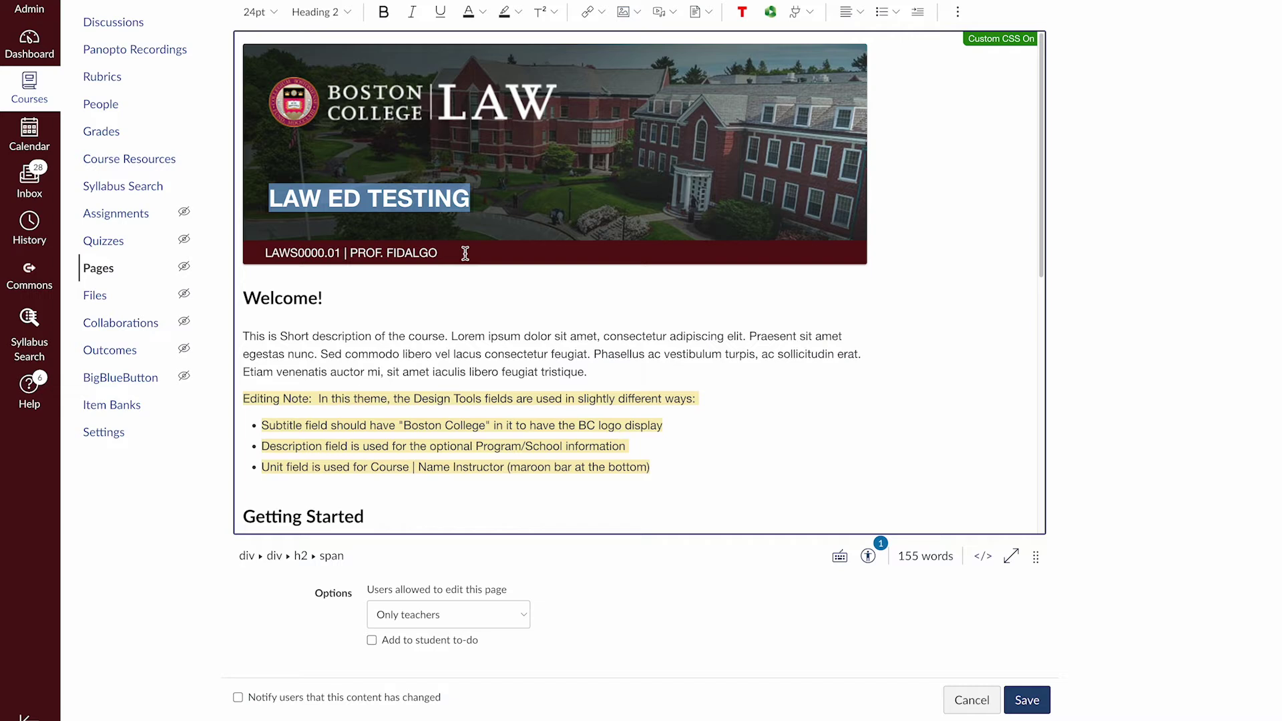
click(472, 198)
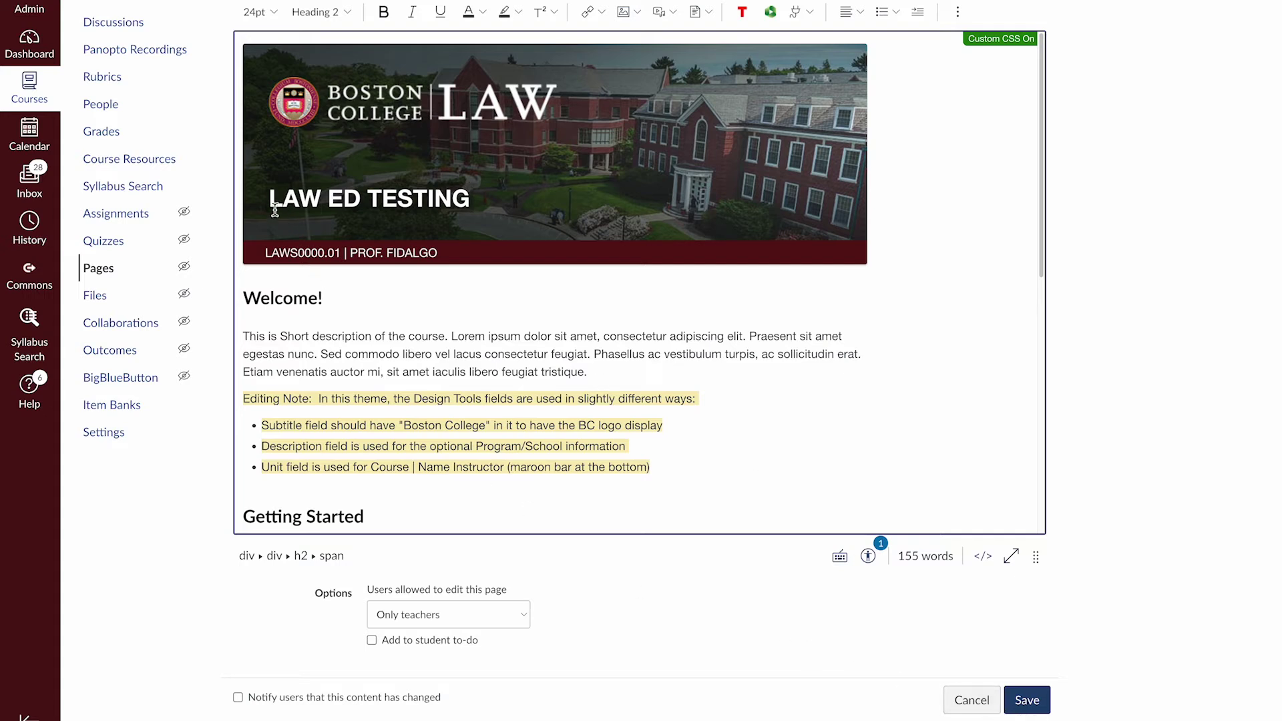
drag(271, 204, 480, 209)
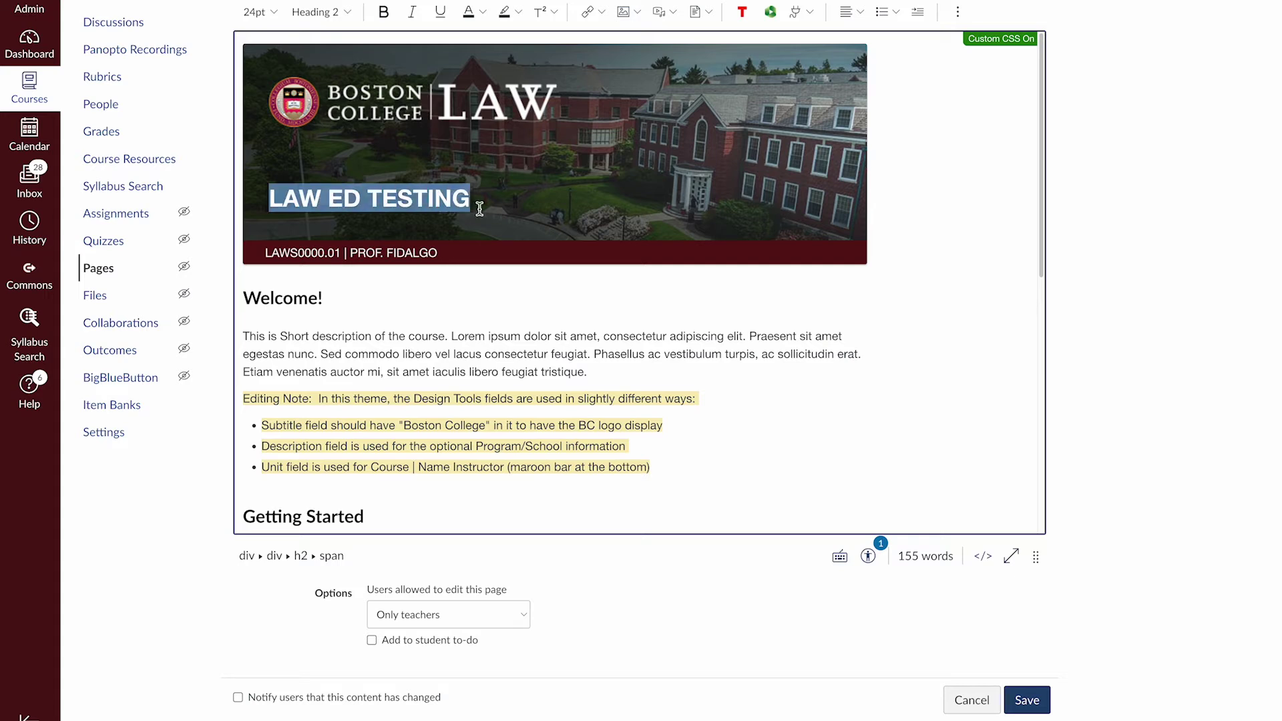
click(466, 207)
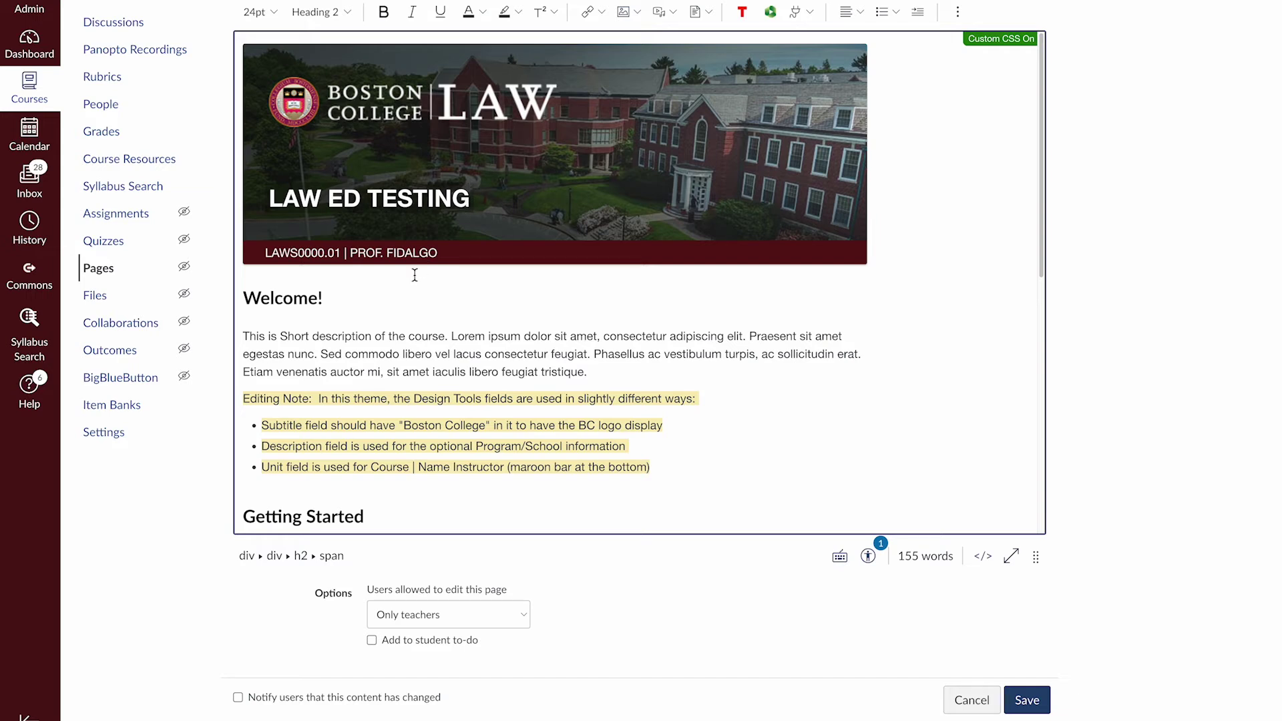
click(248, 302)
Delete the Editing Note paragraph and its three bullets below the Welcome! description
scroll(346, 306, down, 1)
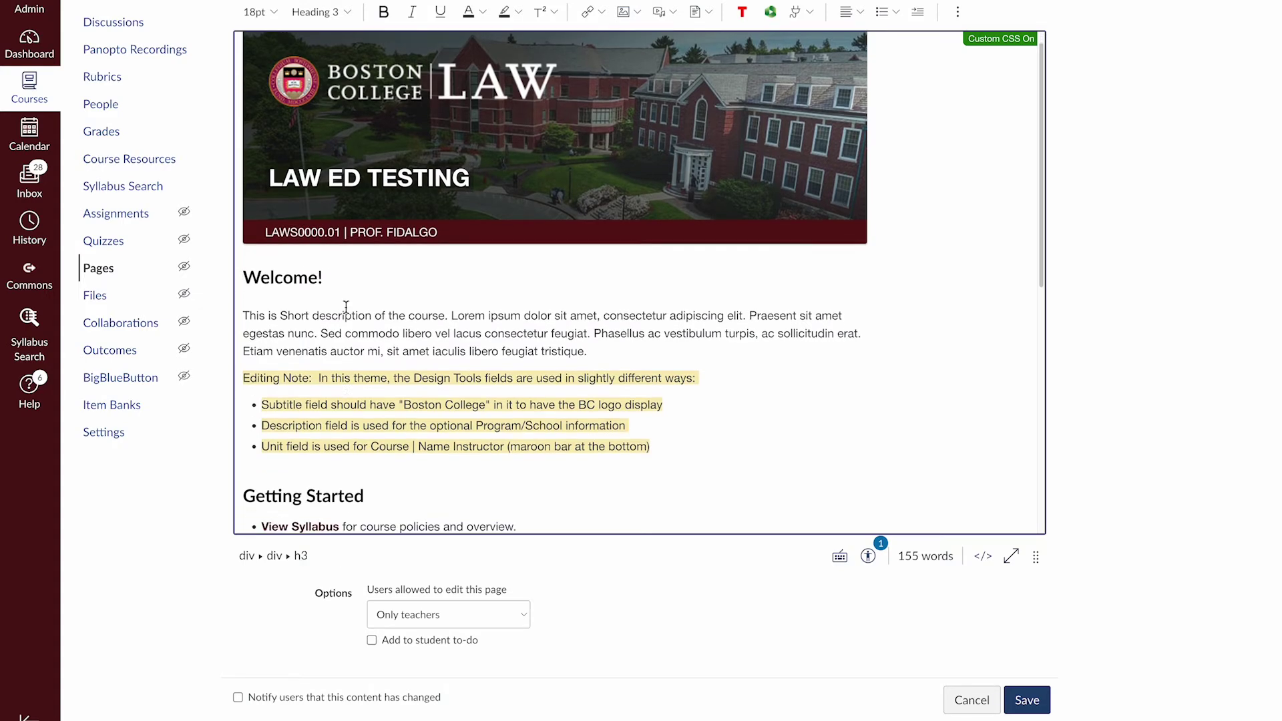
scroll(346, 305, down, 5)
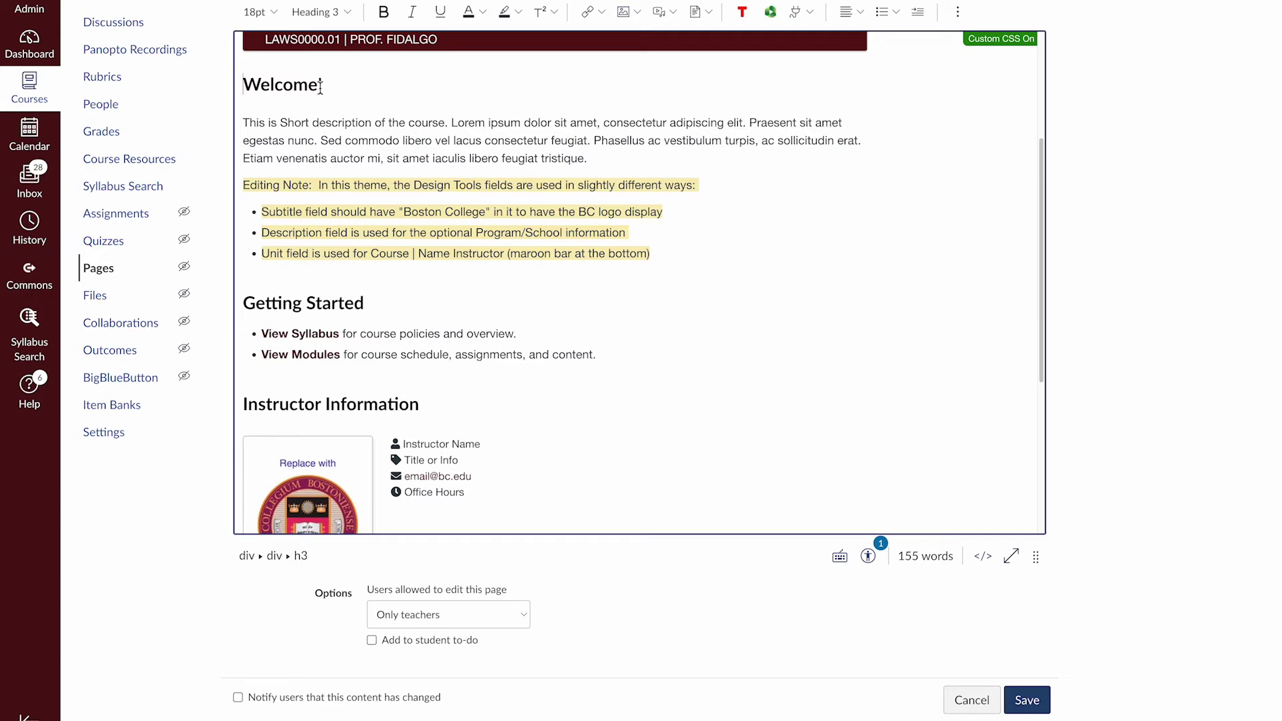
drag(324, 85, 243, 85)
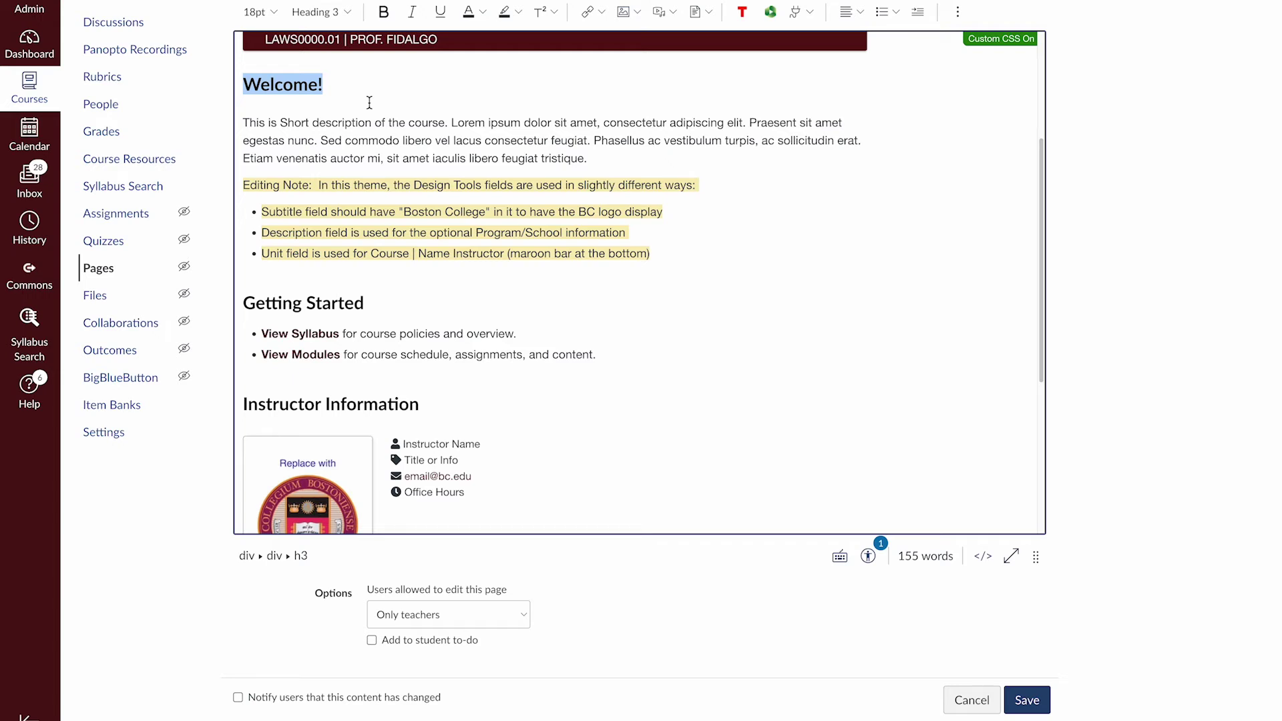
drag(243, 123, 621, 173)
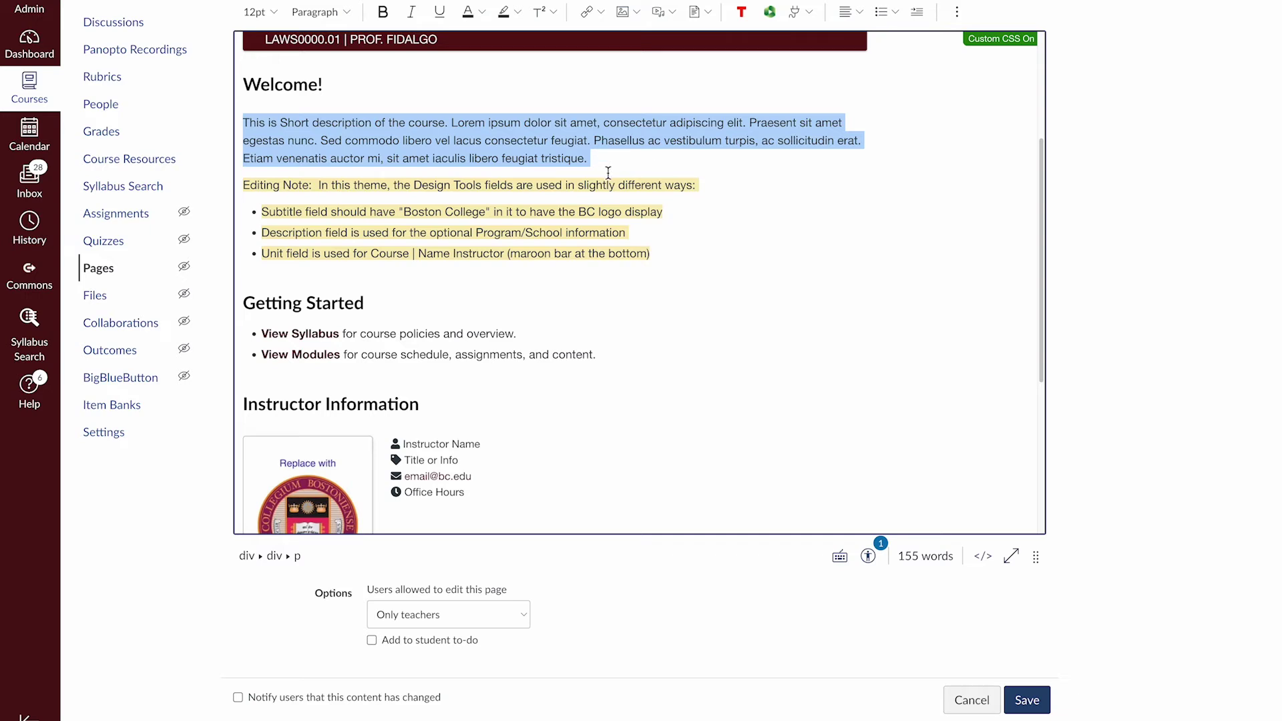
click(612, 162)
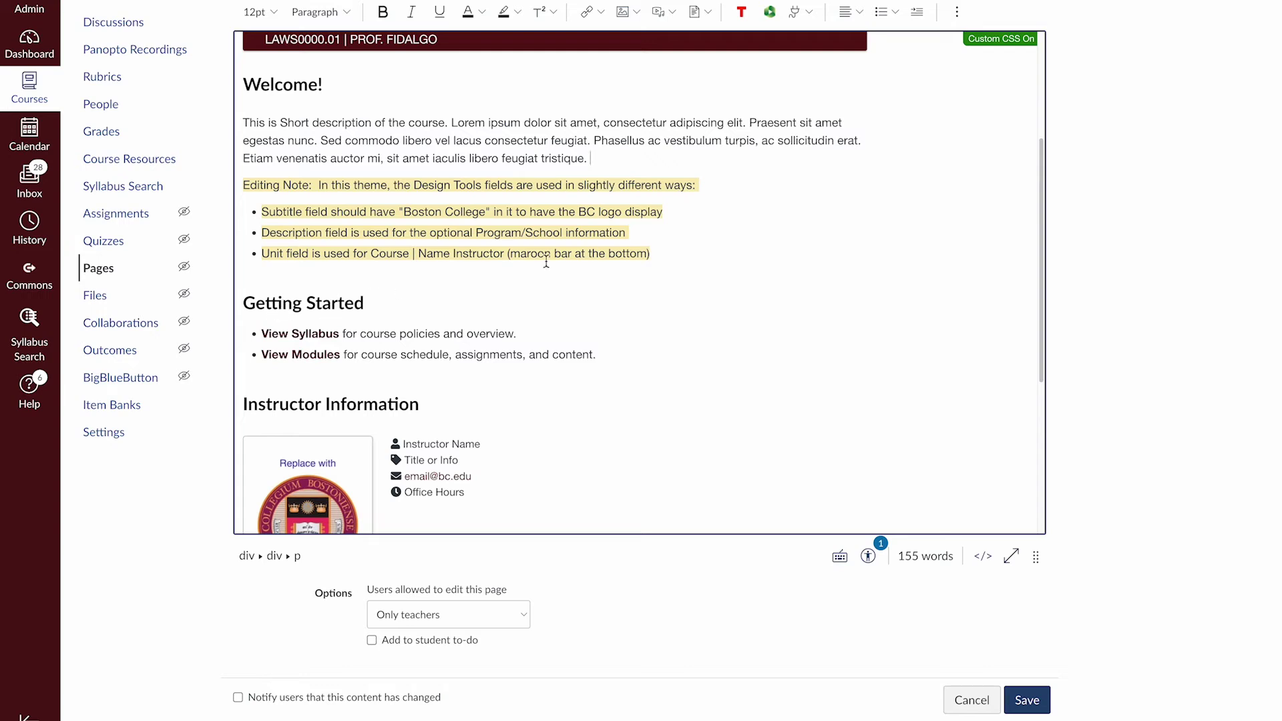
drag(664, 259, 239, 189)
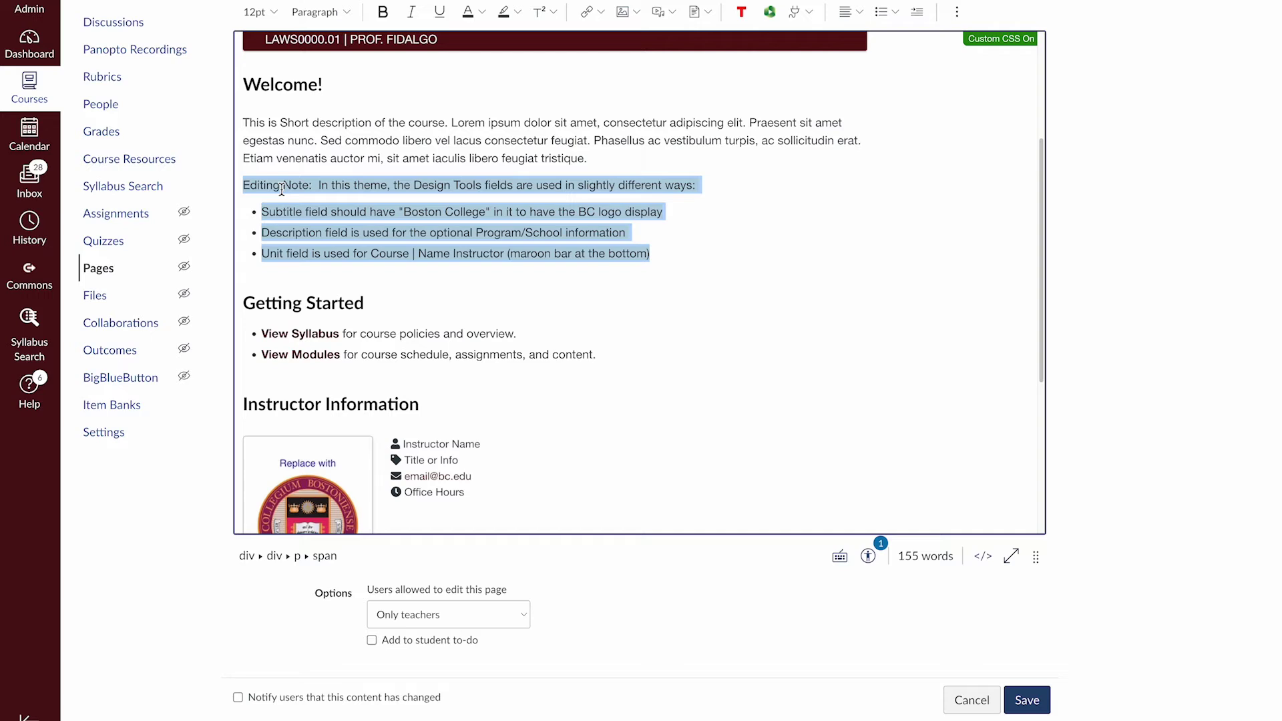
key(BackSpace)
key(BackSpace)
key(BackSpace)
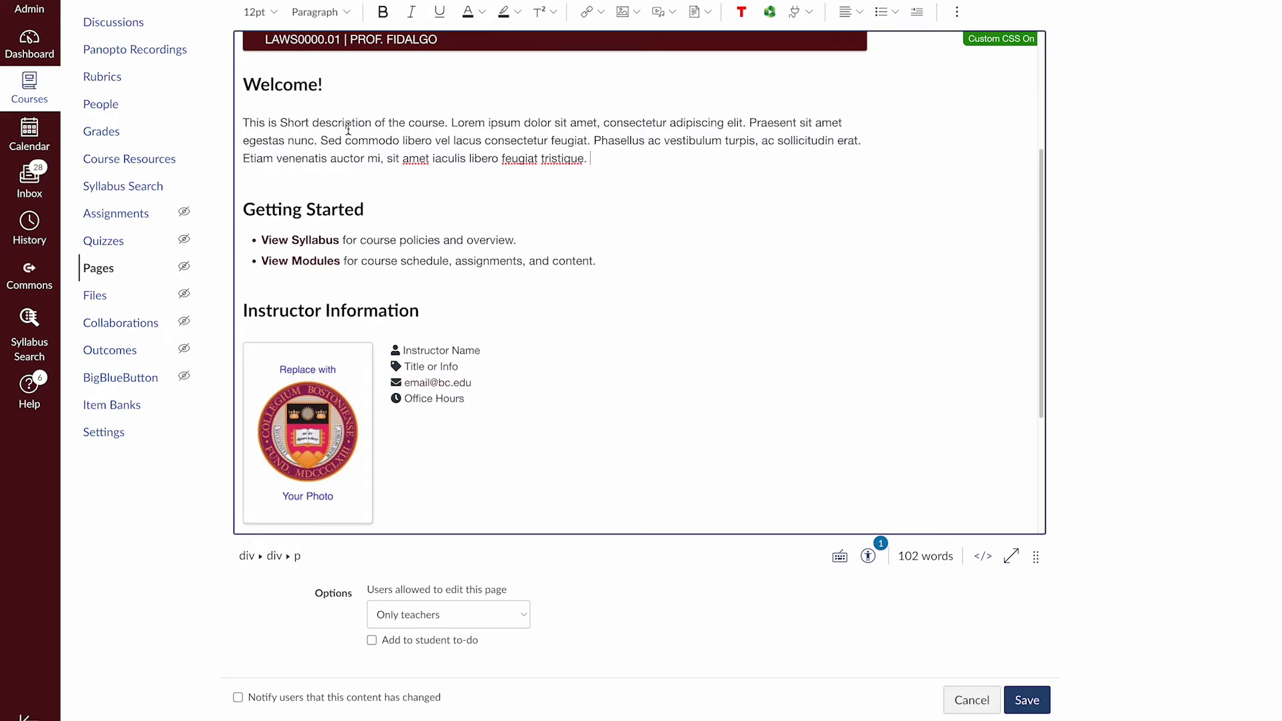
scroll(348, 128, down, 2)
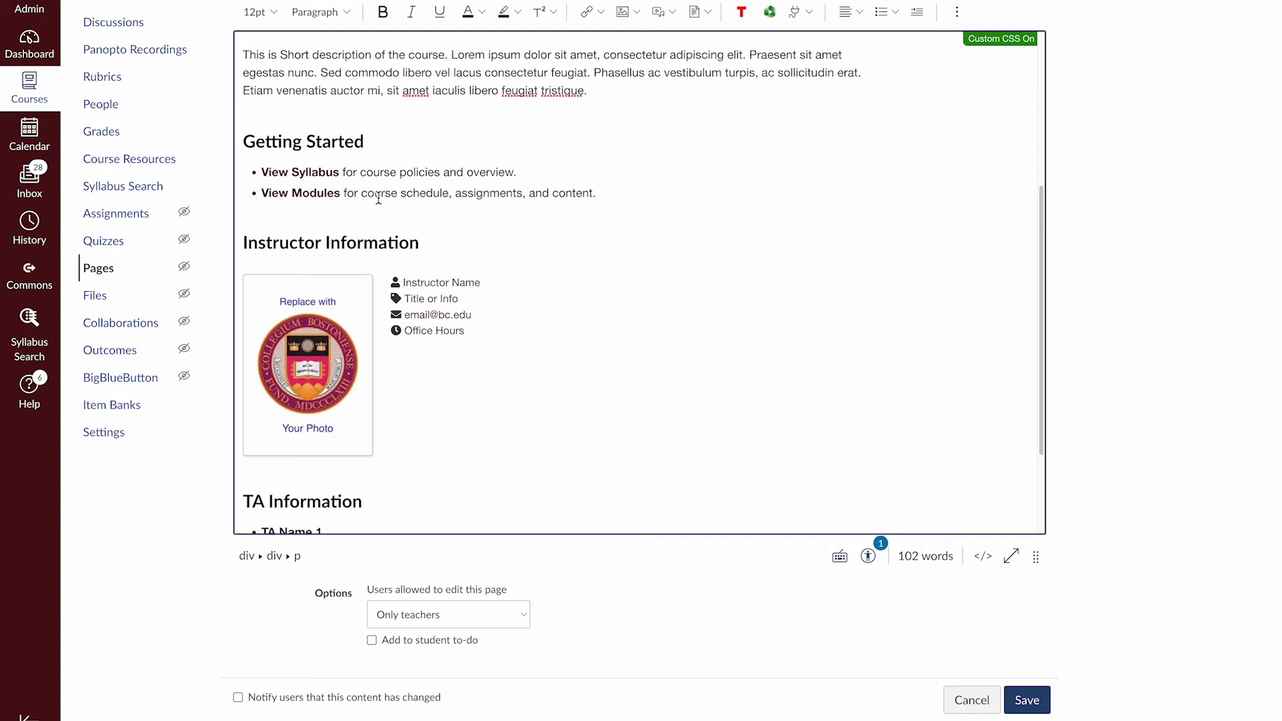
drag(596, 193, 258, 194)
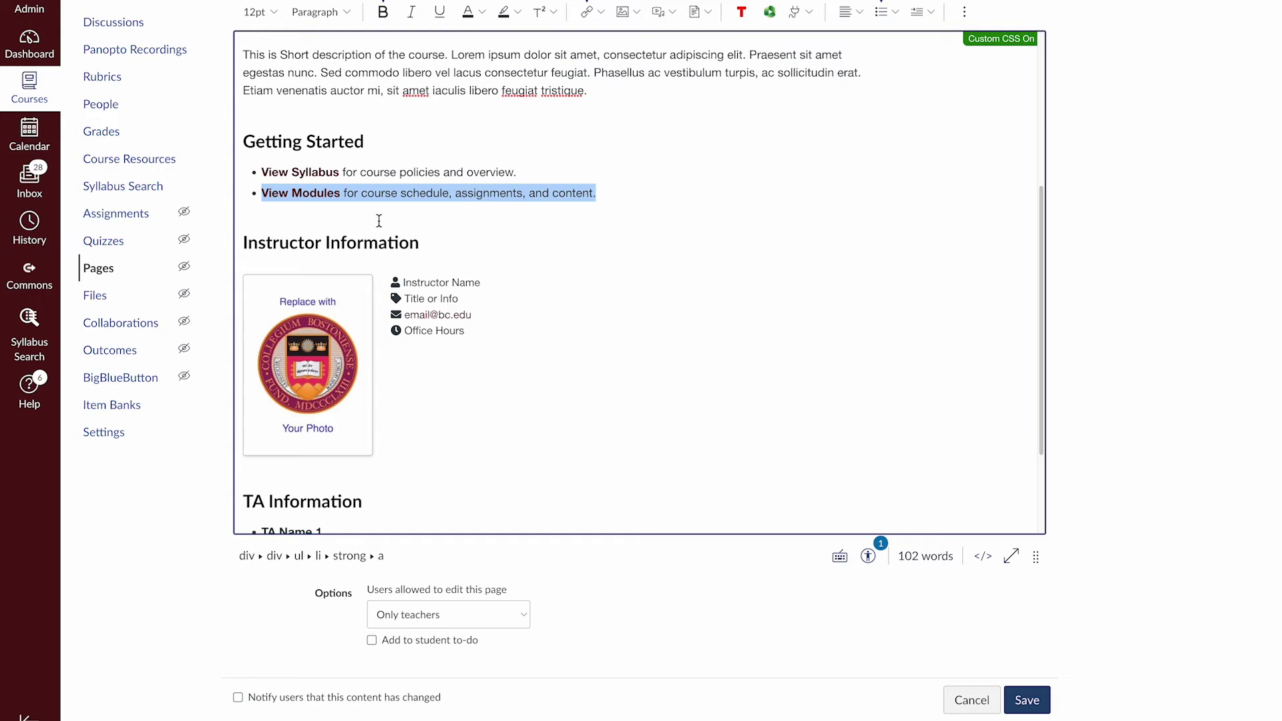
key(BackSpace)
key(BackSpace)
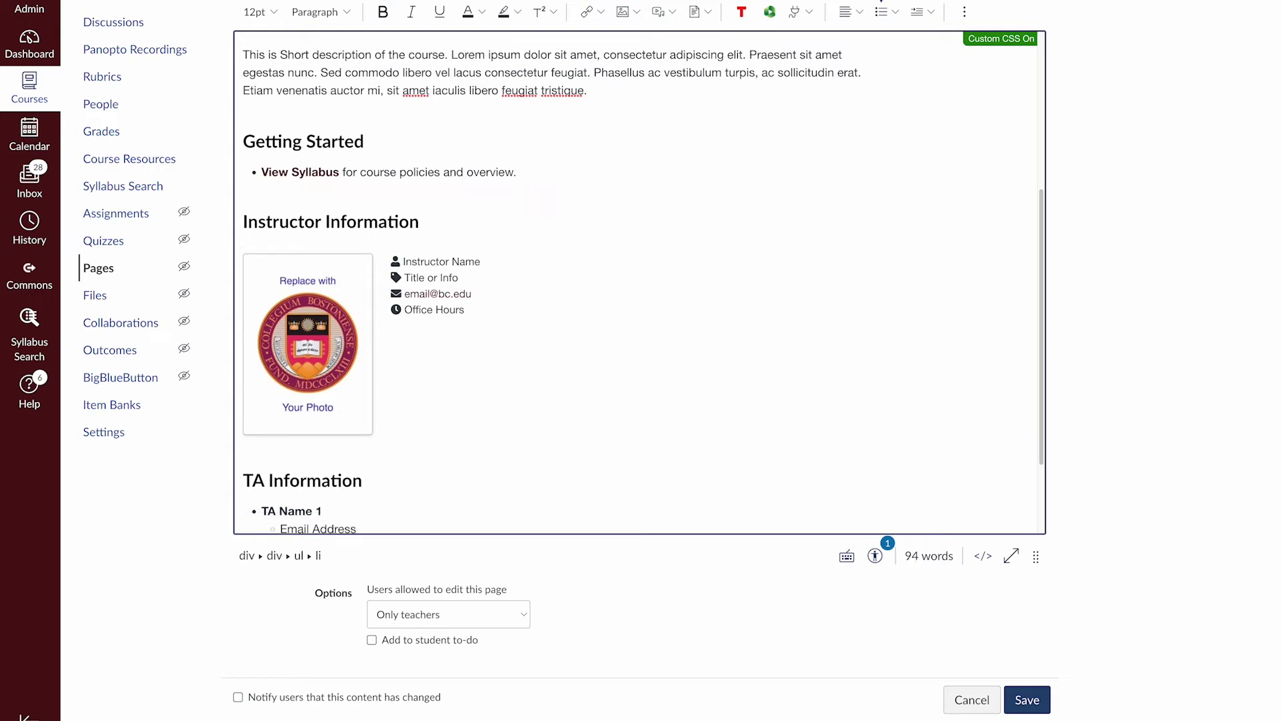
key(Return)
key(ctrl+z)
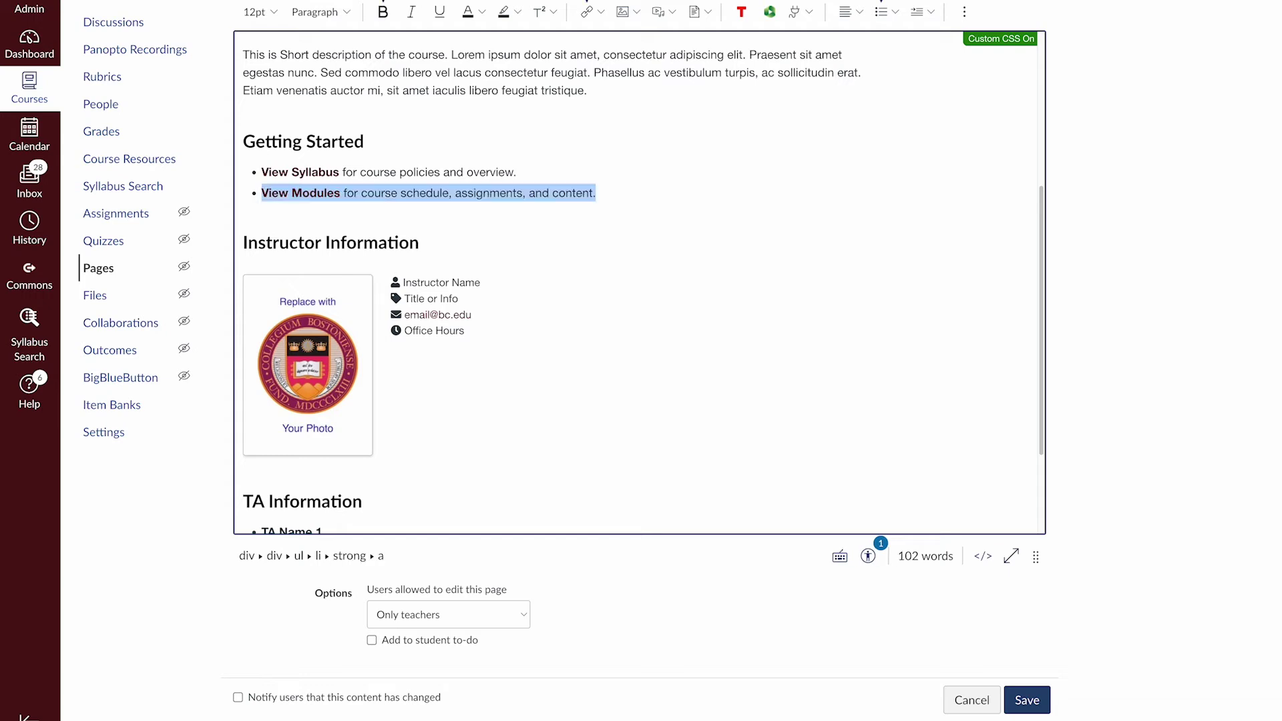
click(461, 172)
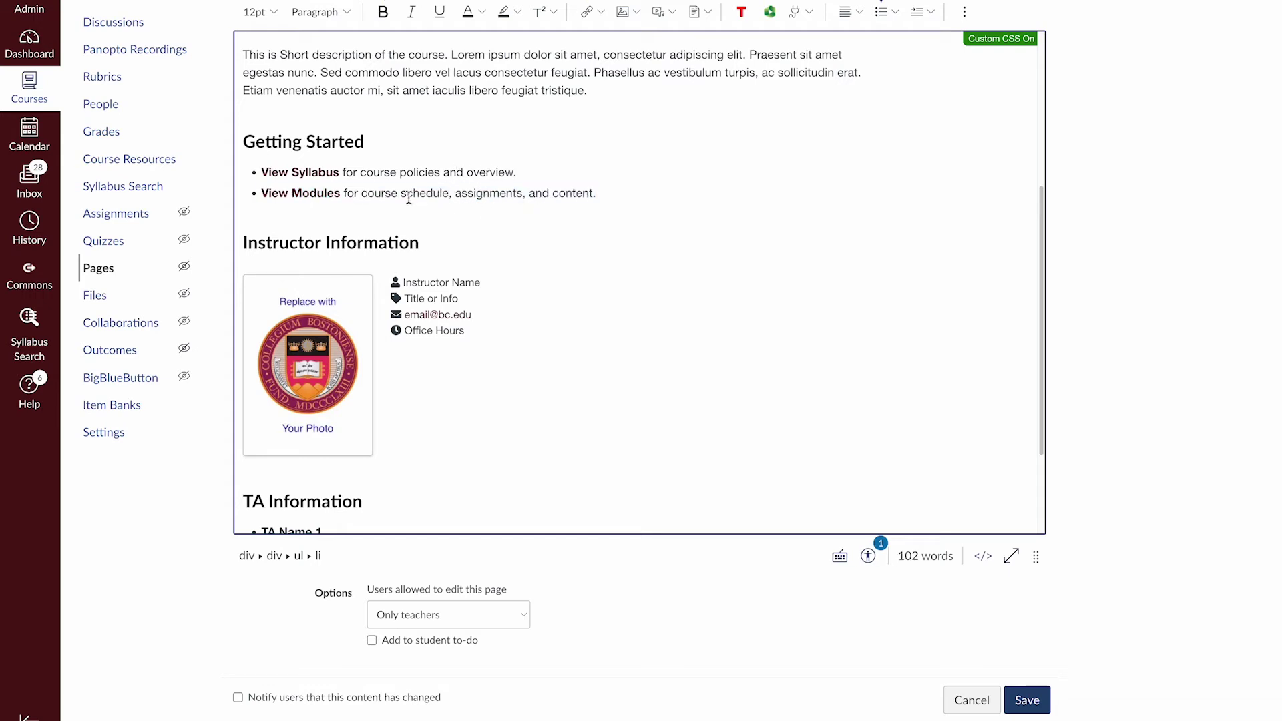
click(319, 172)
scroll(301, 193, up, 2)
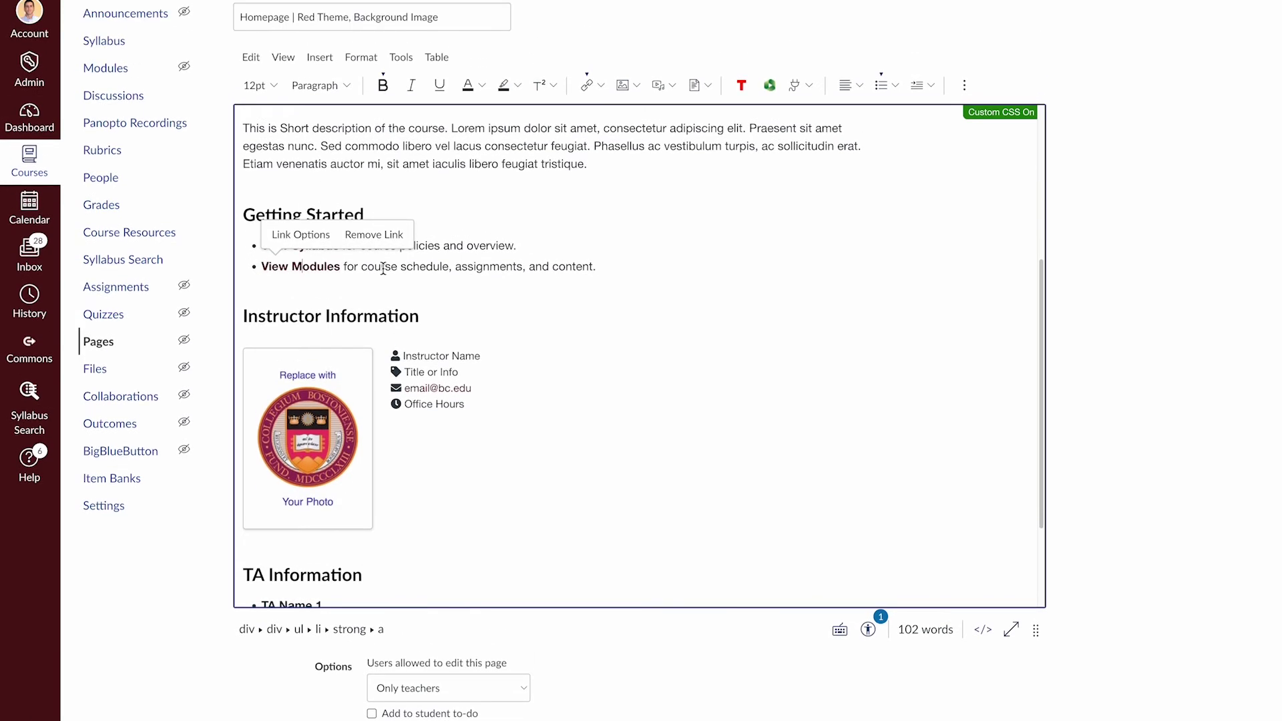
click(442, 268)
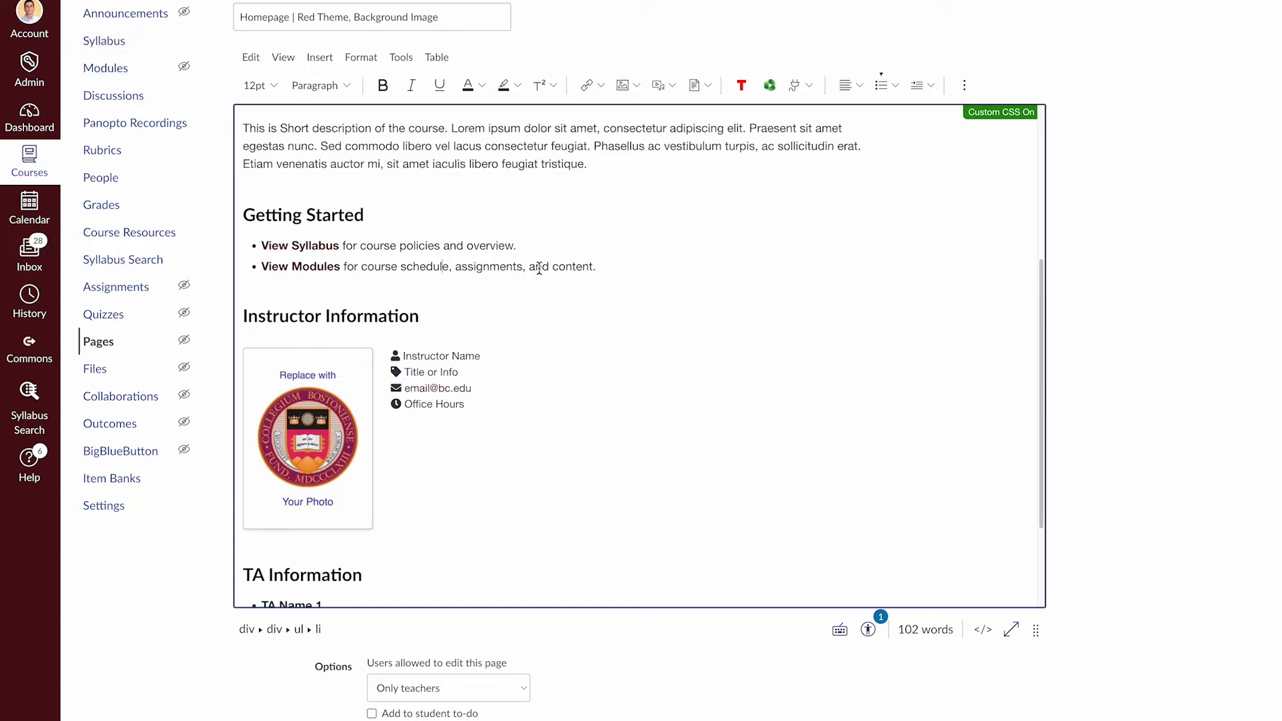
scroll(539, 267, down, 2)
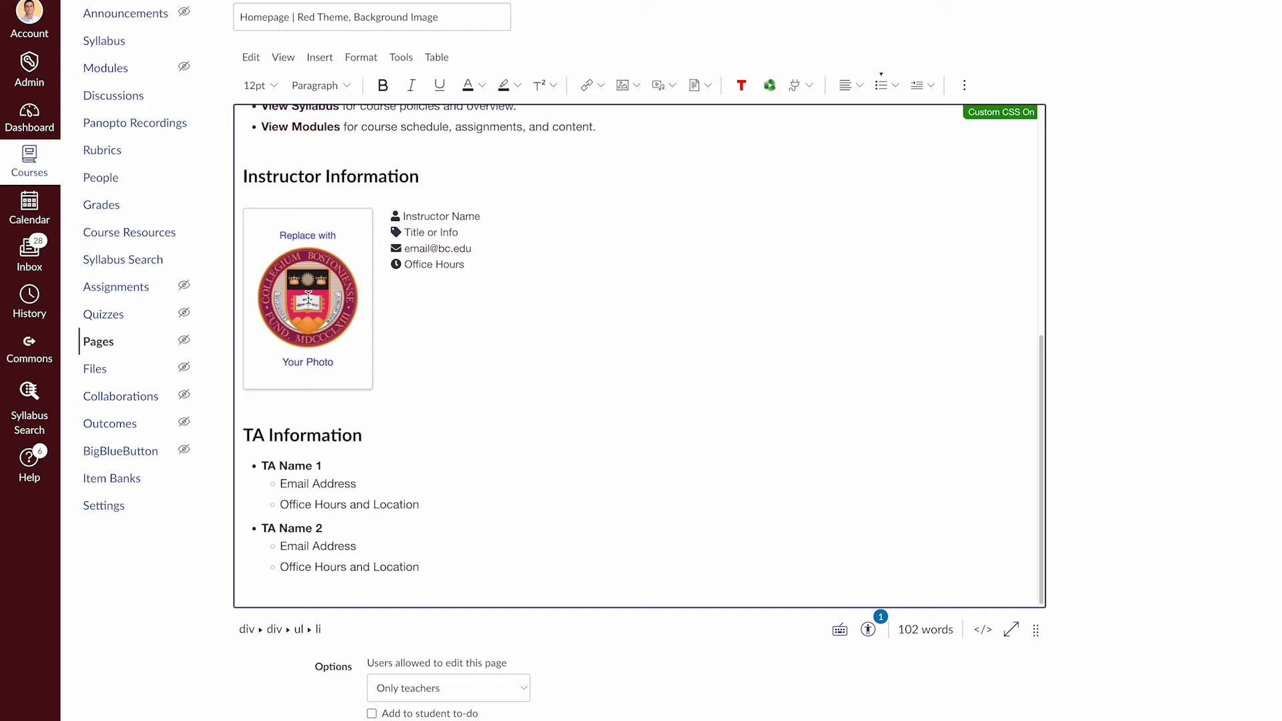
Select the seal placeholder photo, restoring it after an undone deletion, and bring up the Insert menu
click(307, 297)
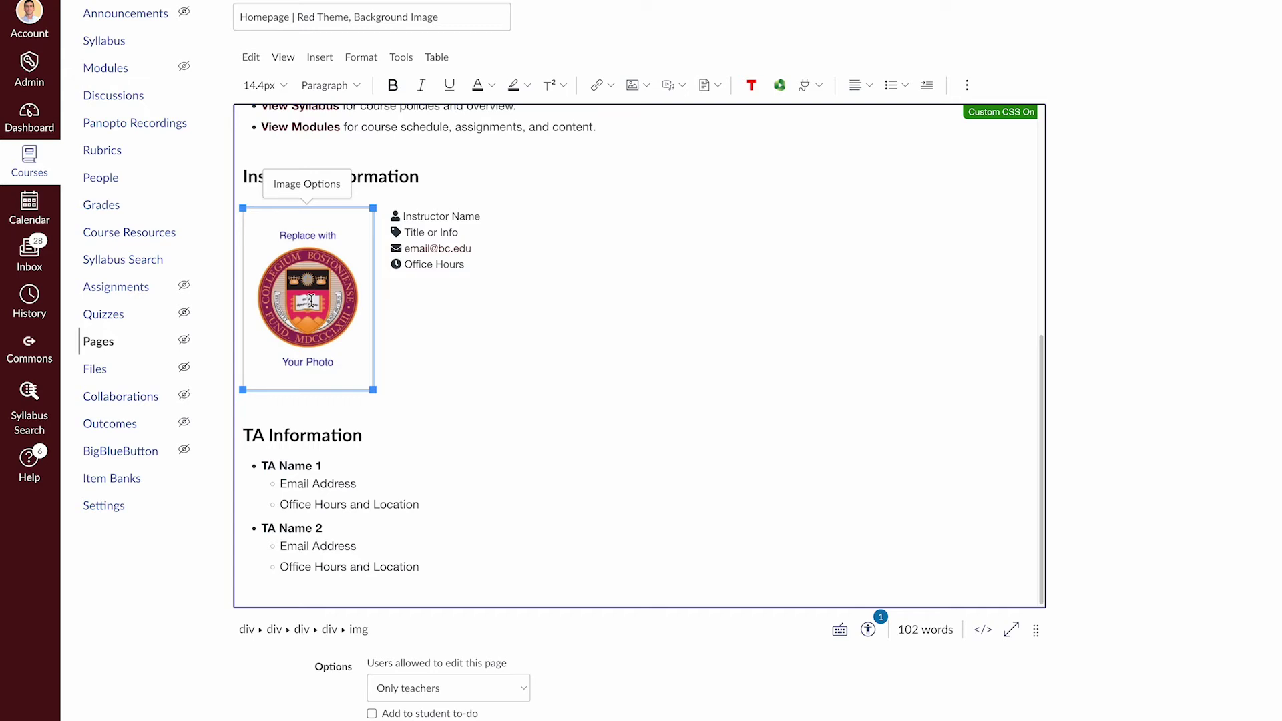
key(Delete)
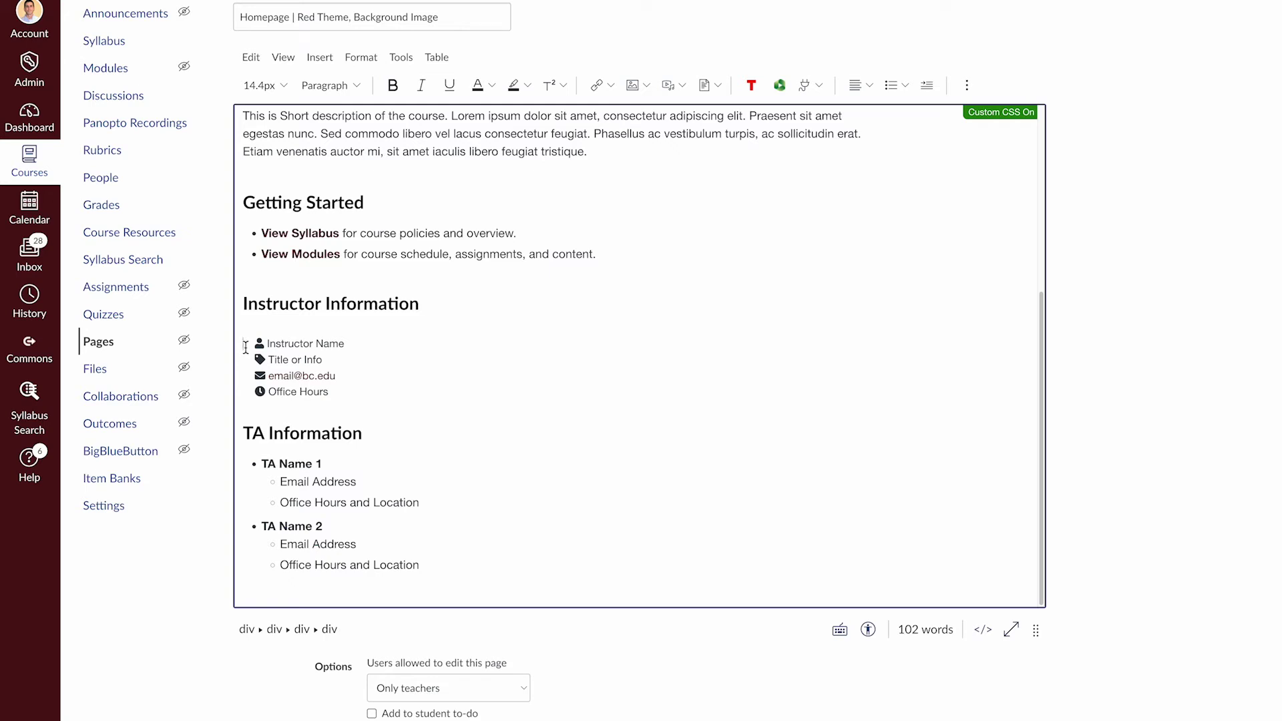
key(ctrl+z)
click(464, 365)
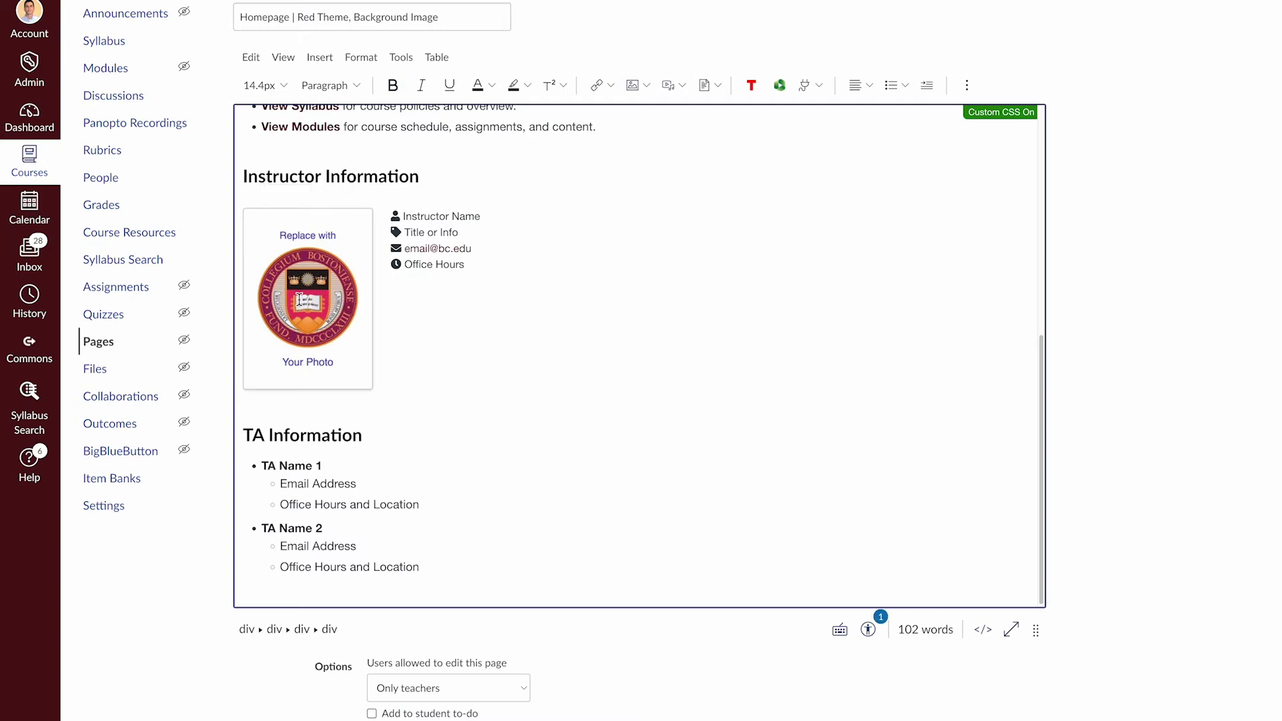
click(299, 299)
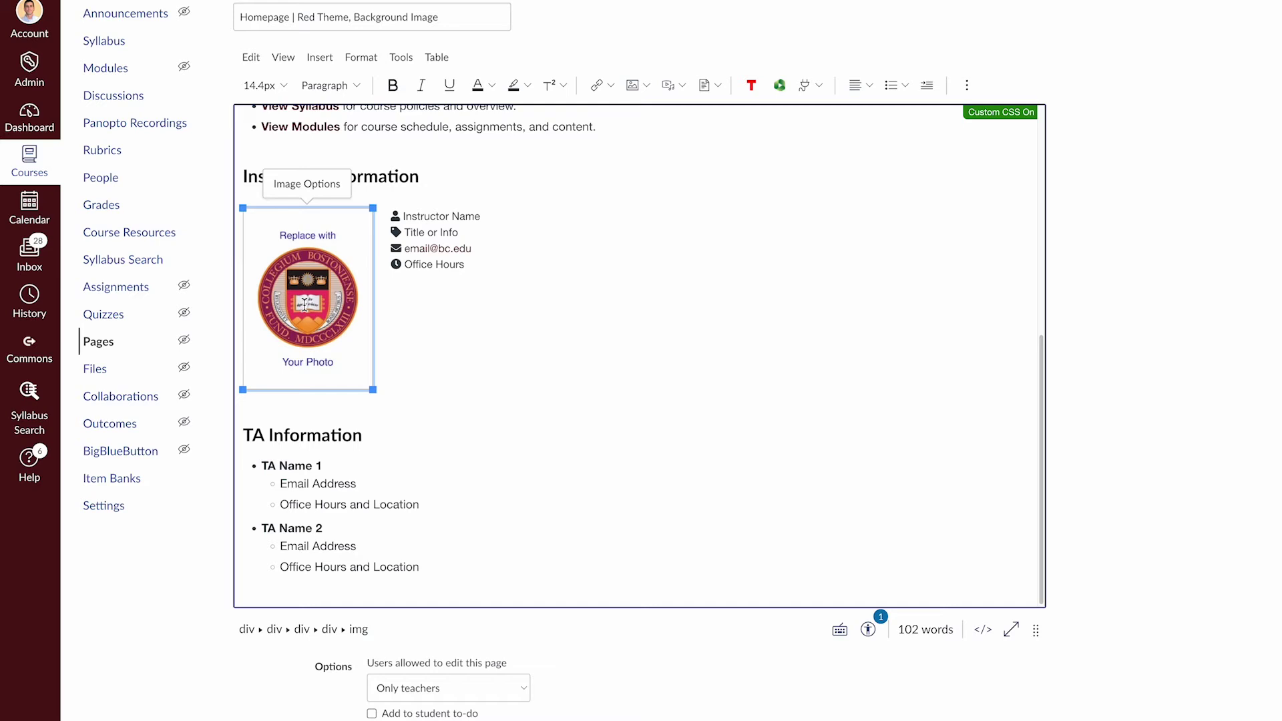
click(318, 59)
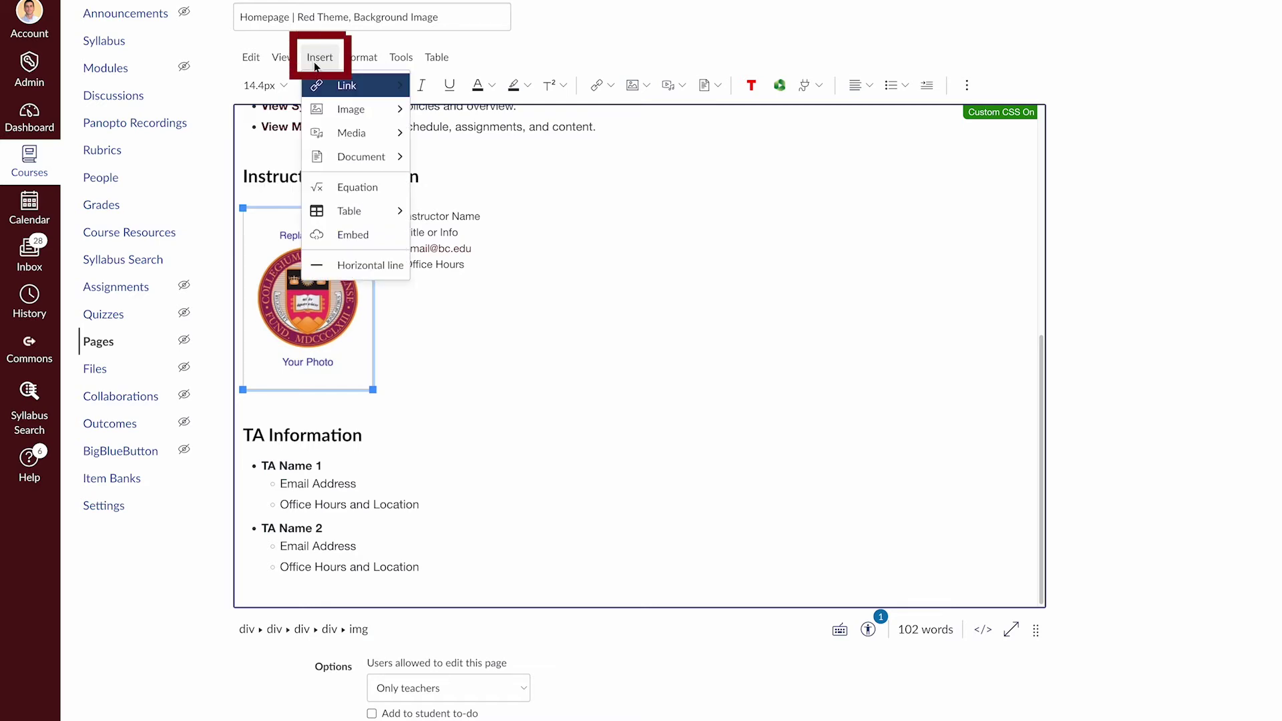
Choose Insert > Image > Upload Image to replace the placeholder photo
mouse_move(338, 110)
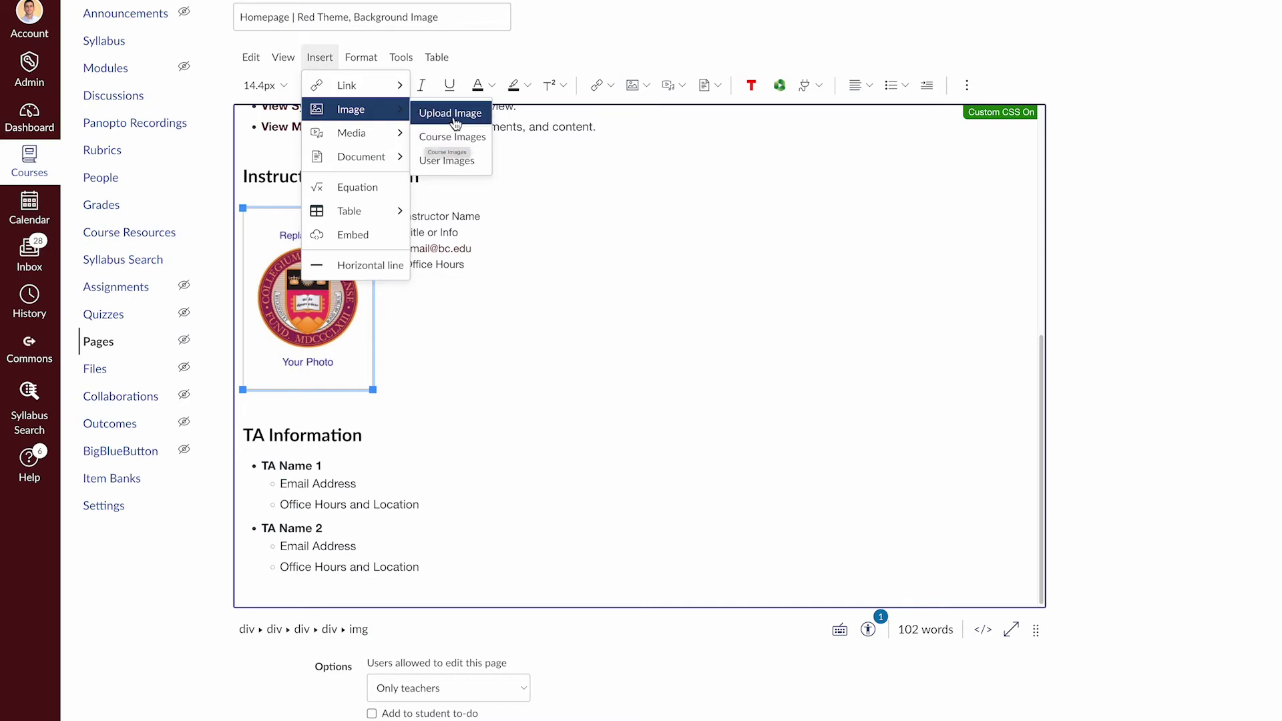
click(451, 114)
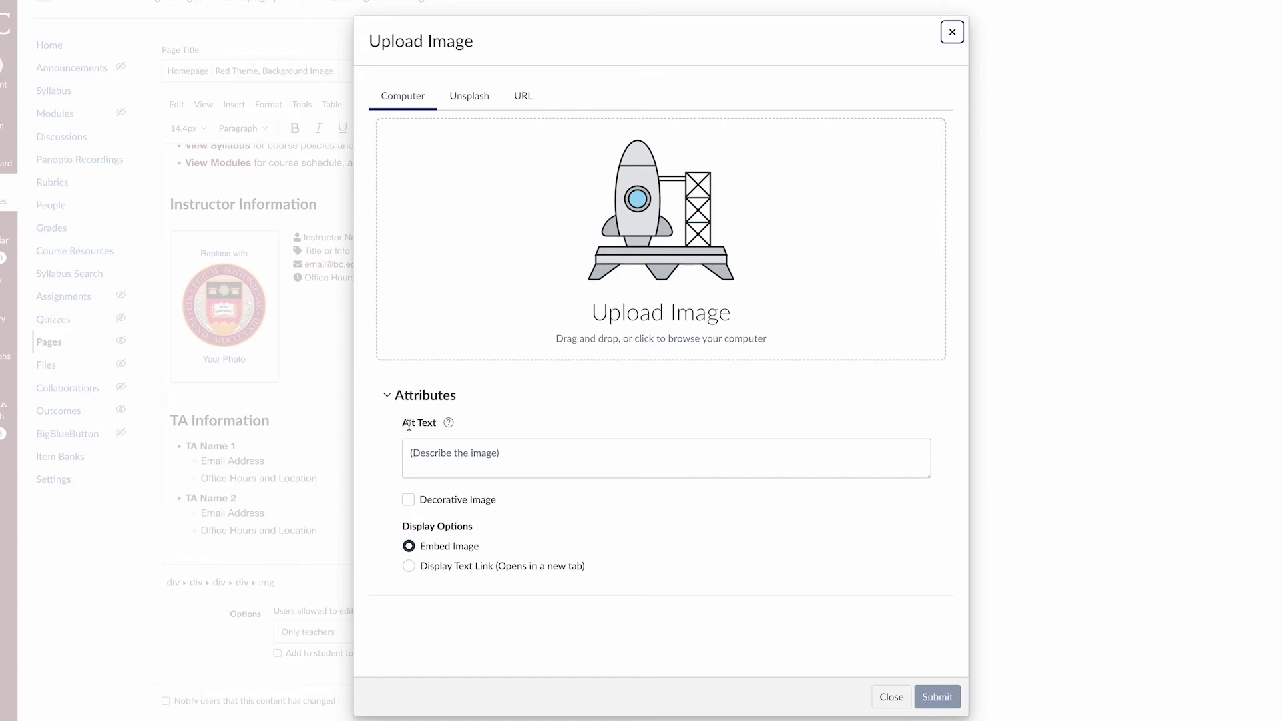
Enter alt text naming the professor in the Upload Image dialog, then clear it
click(528, 459)
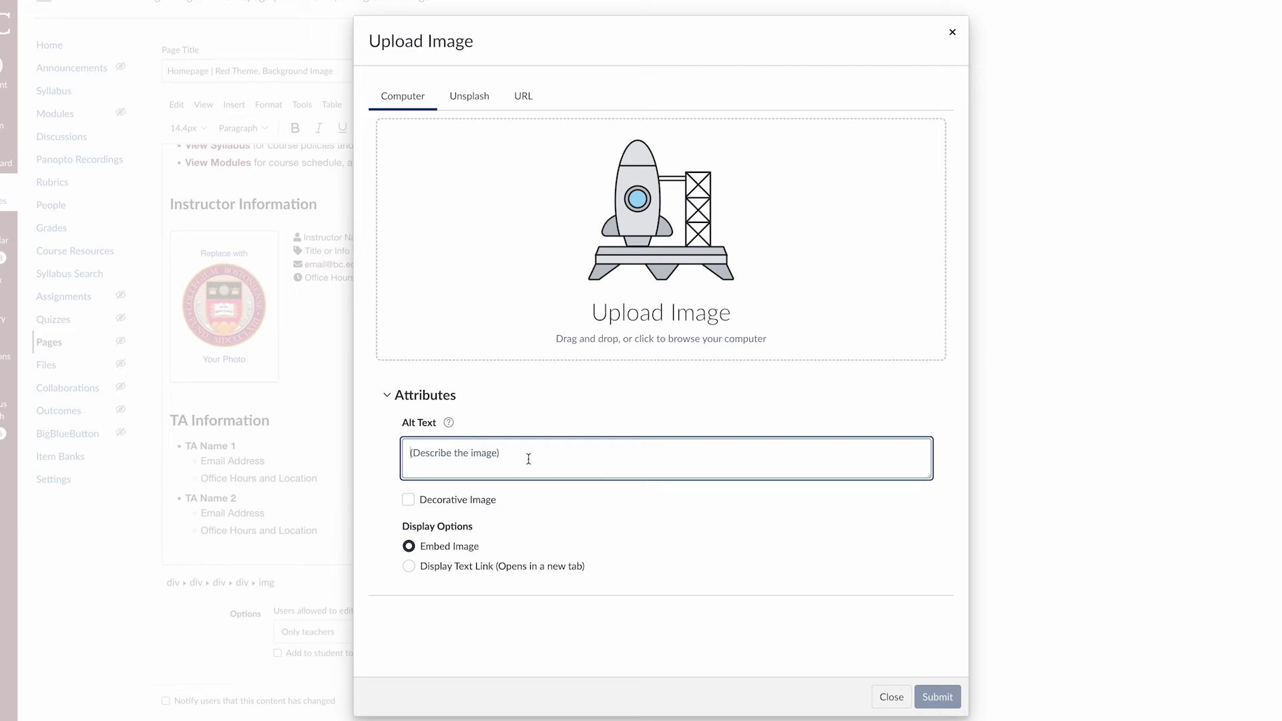
text(Headshot)
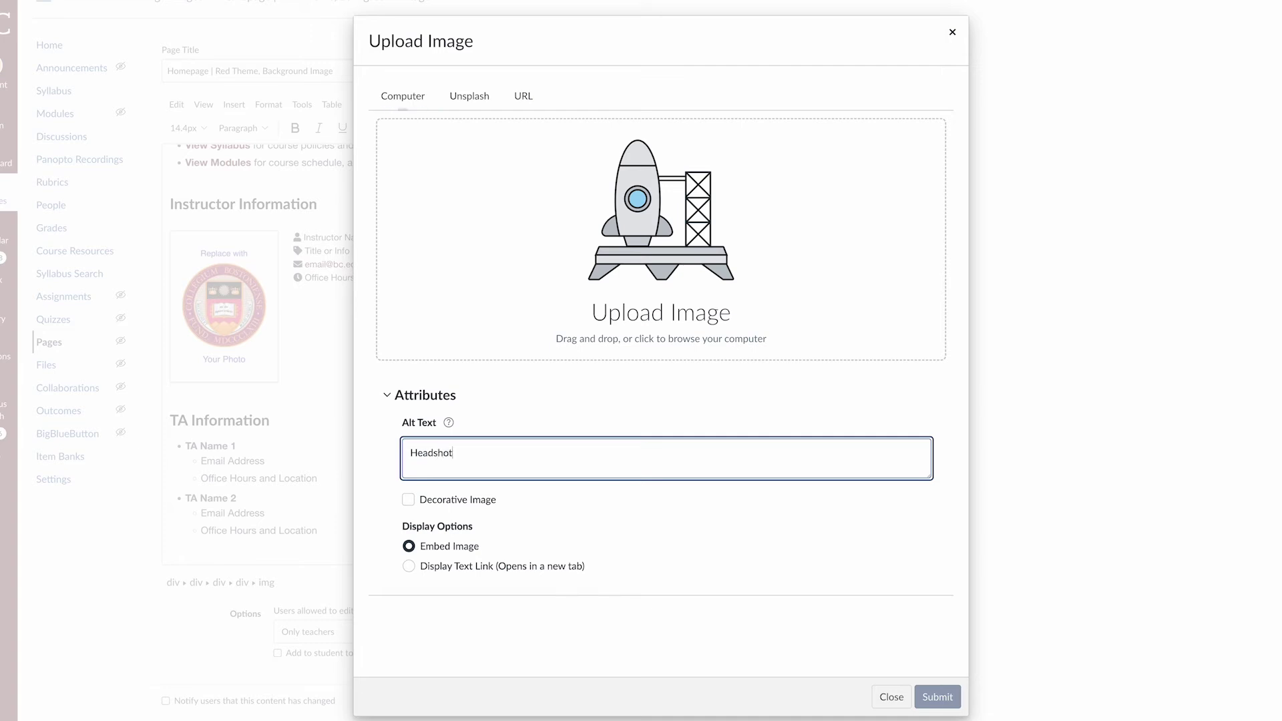
text( of professor Fidalgo)
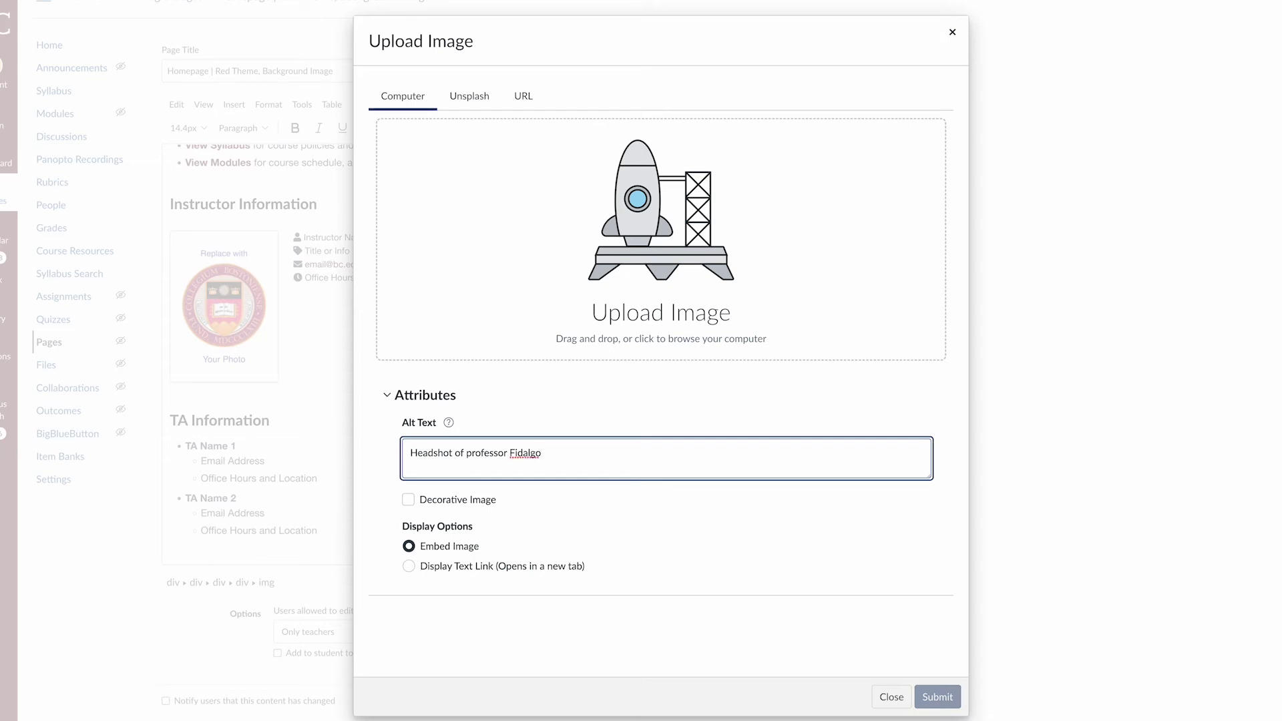
drag(554, 456, 399, 459)
key(BackSpace)
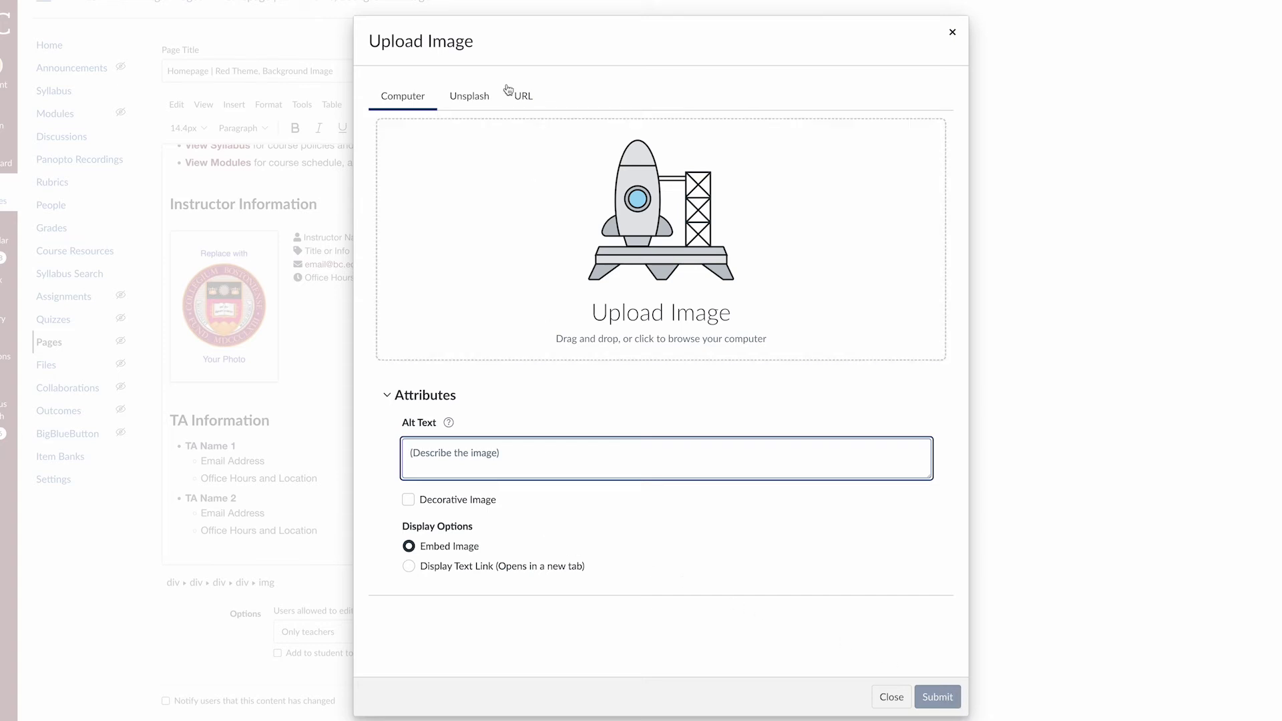
Search Unsplash for 'ca', pick the cat-in-sunglasses photo, add the professor's name as alt text, and submit
click(478, 100)
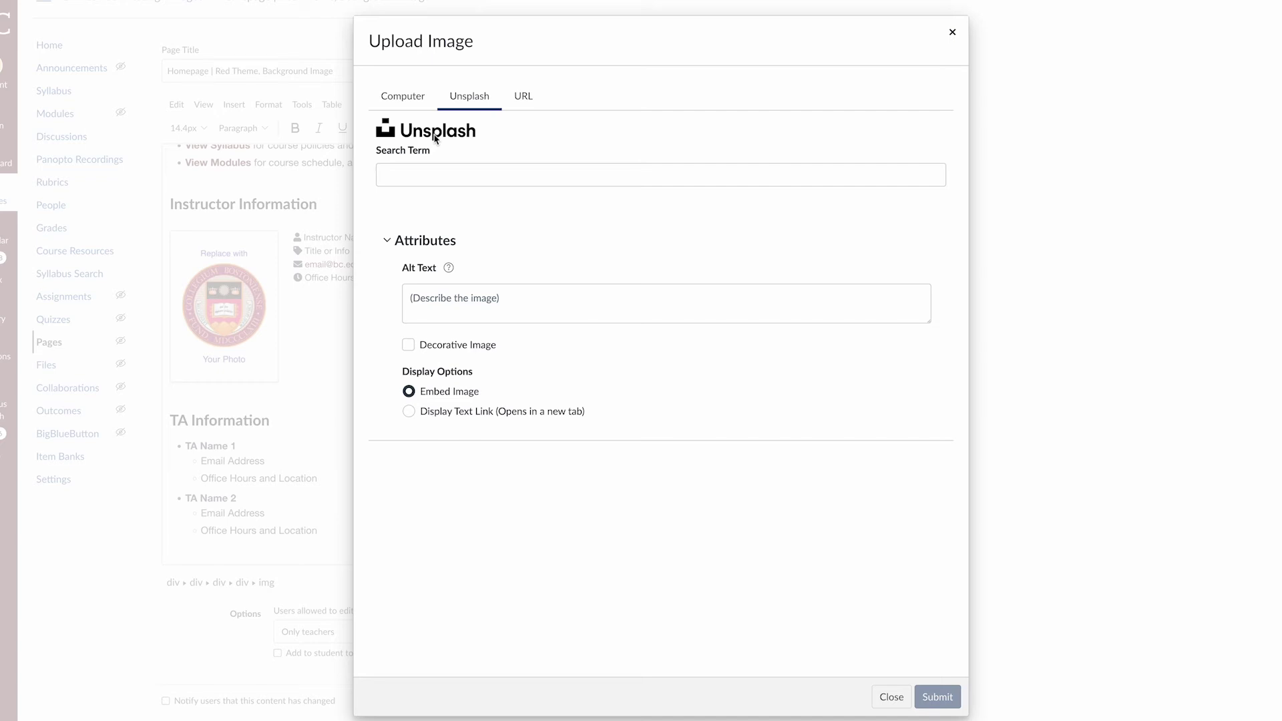
click(445, 173)
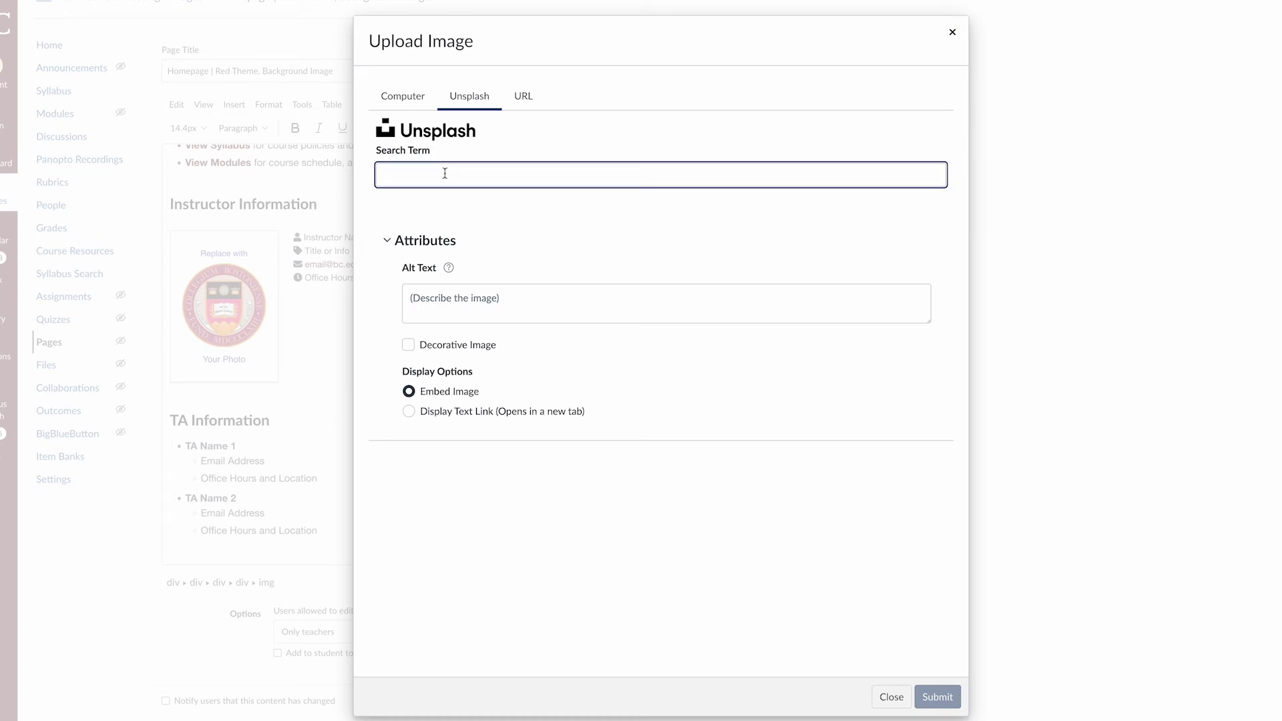
text(cat)
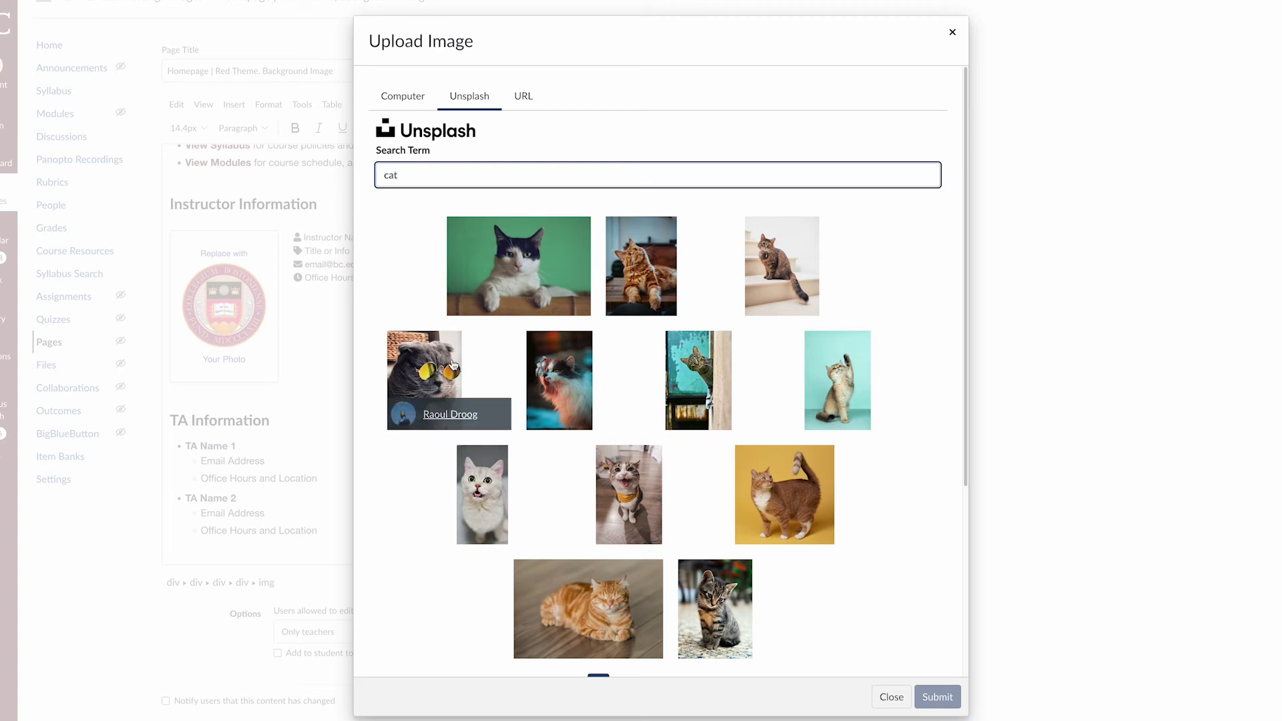
click(452, 364)
scroll(885, 583, down, 4)
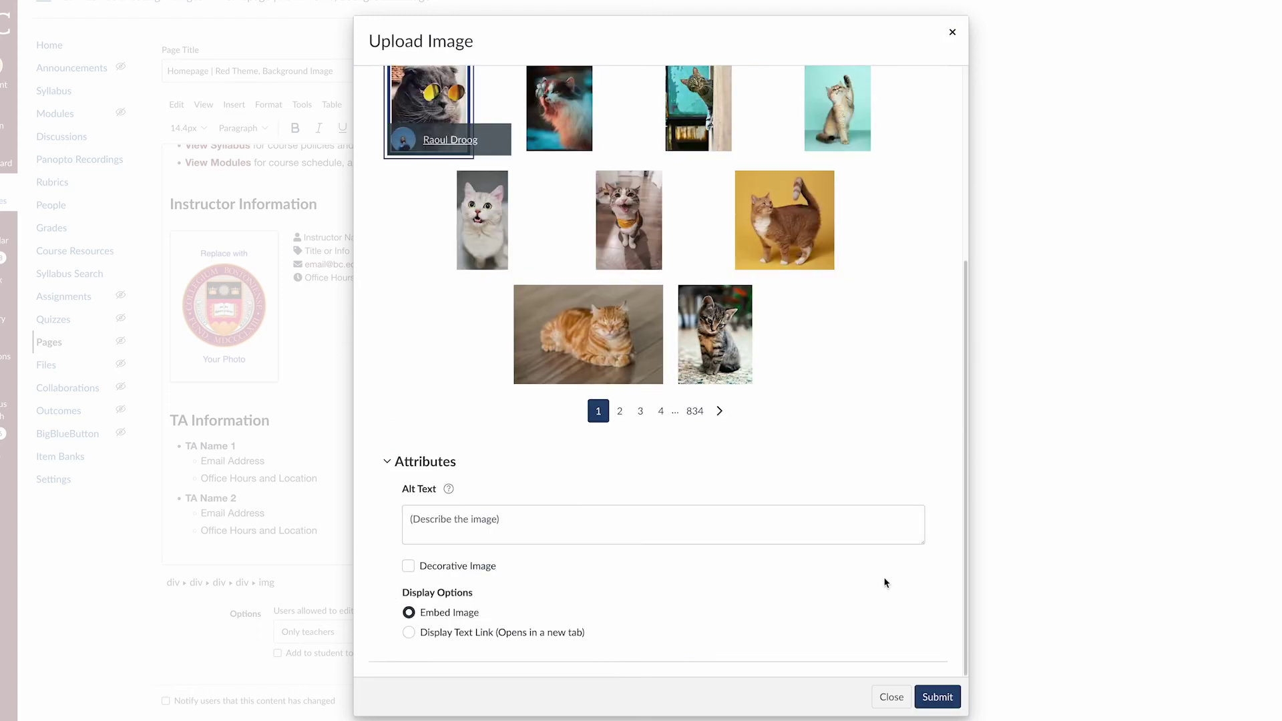
click(545, 524)
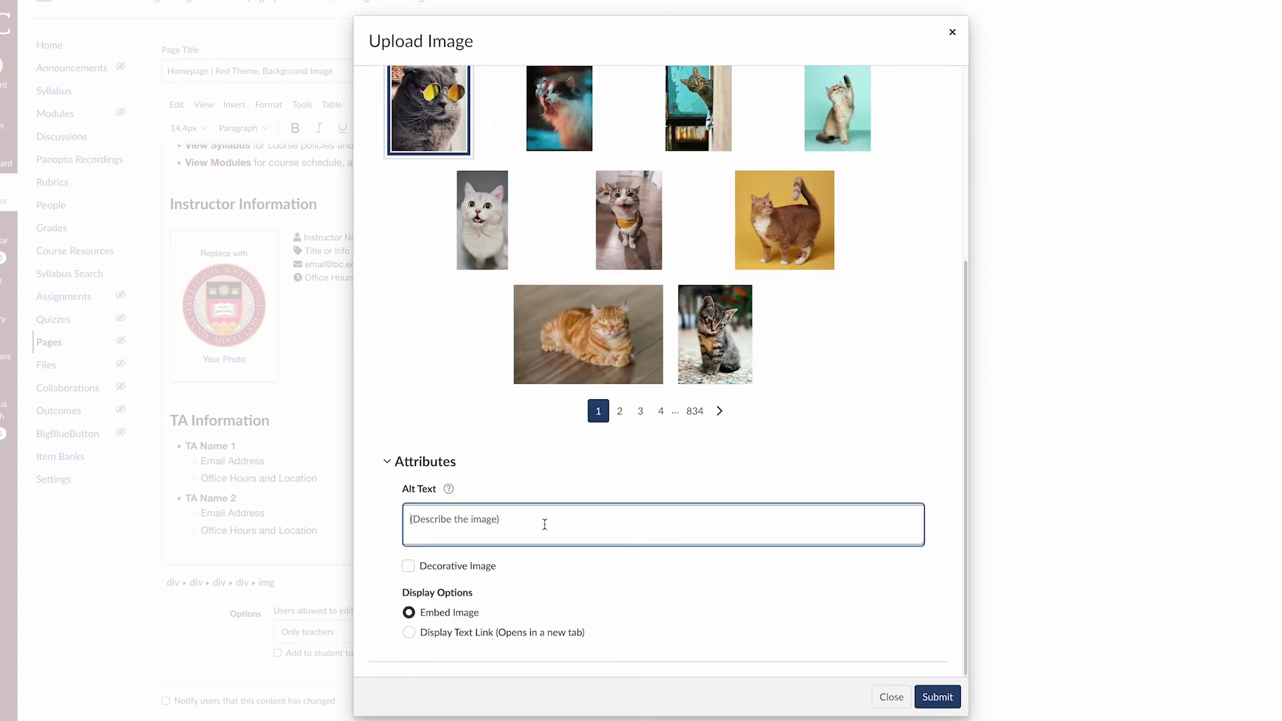
text(Professor Fidalgo)
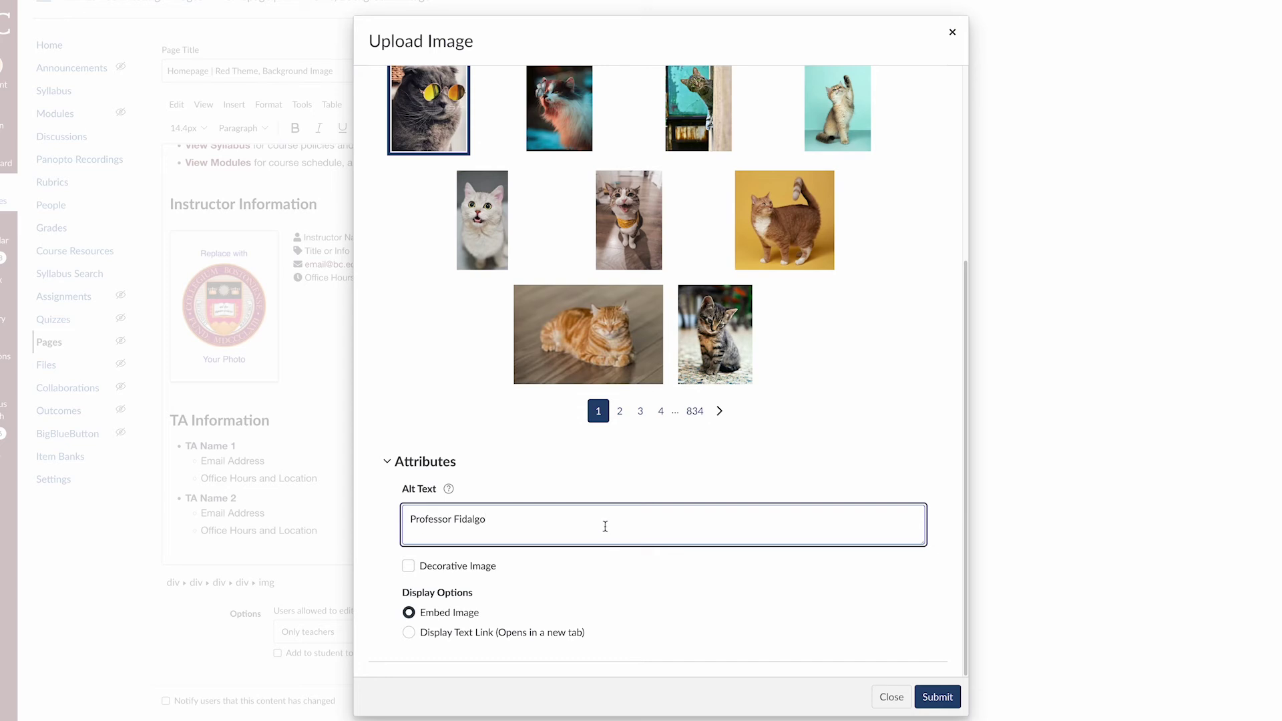
click(951, 701)
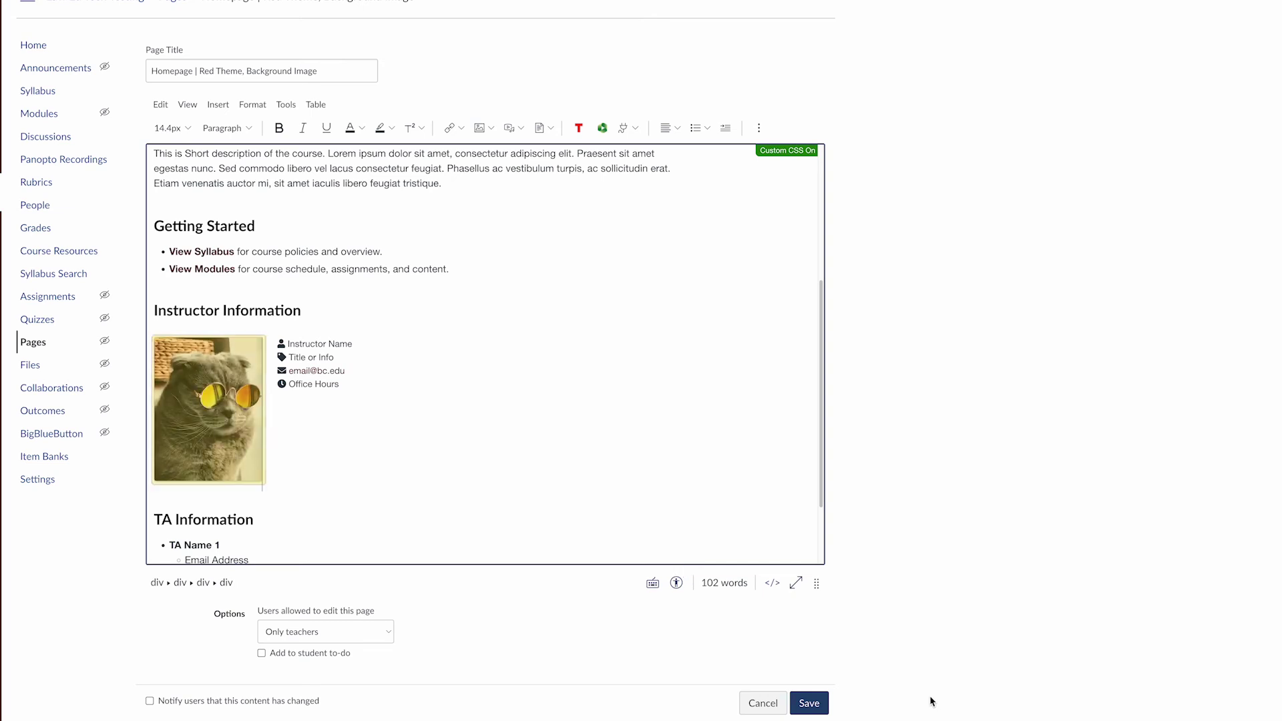
Resize the cat photo by its corner handle so it ends slightly larger
click(223, 437)
click(365, 449)
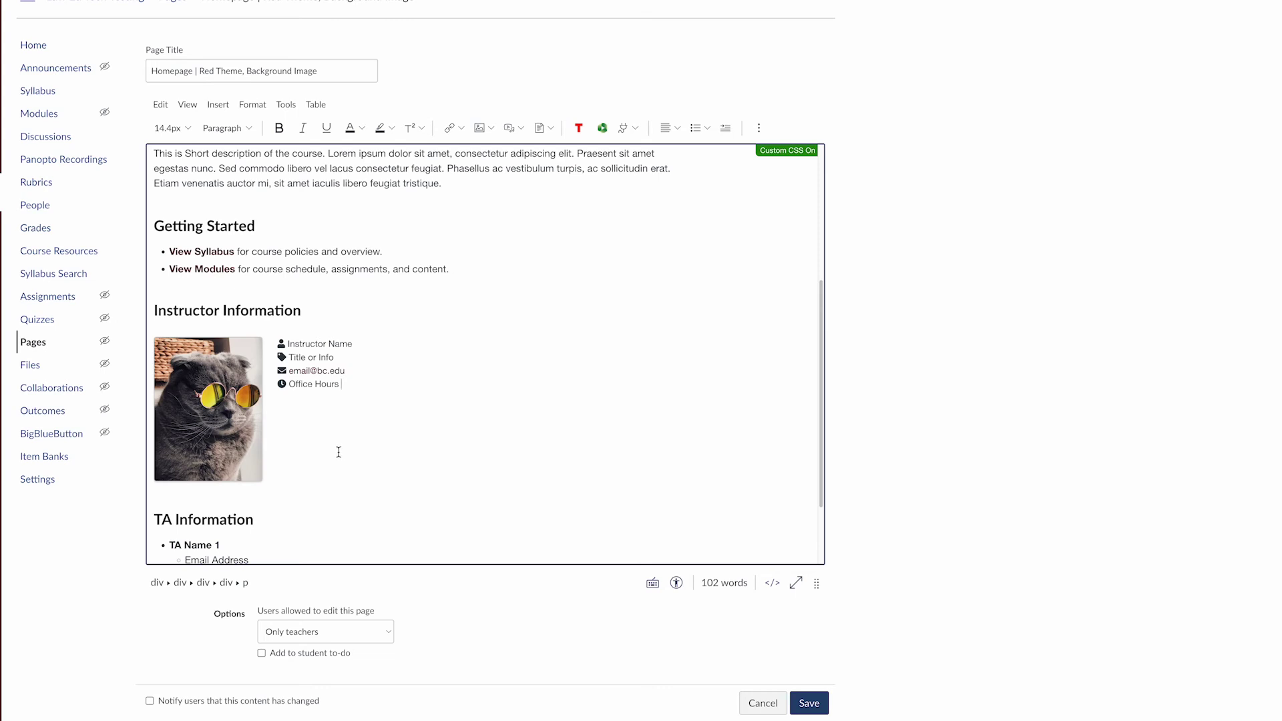
click(236, 459)
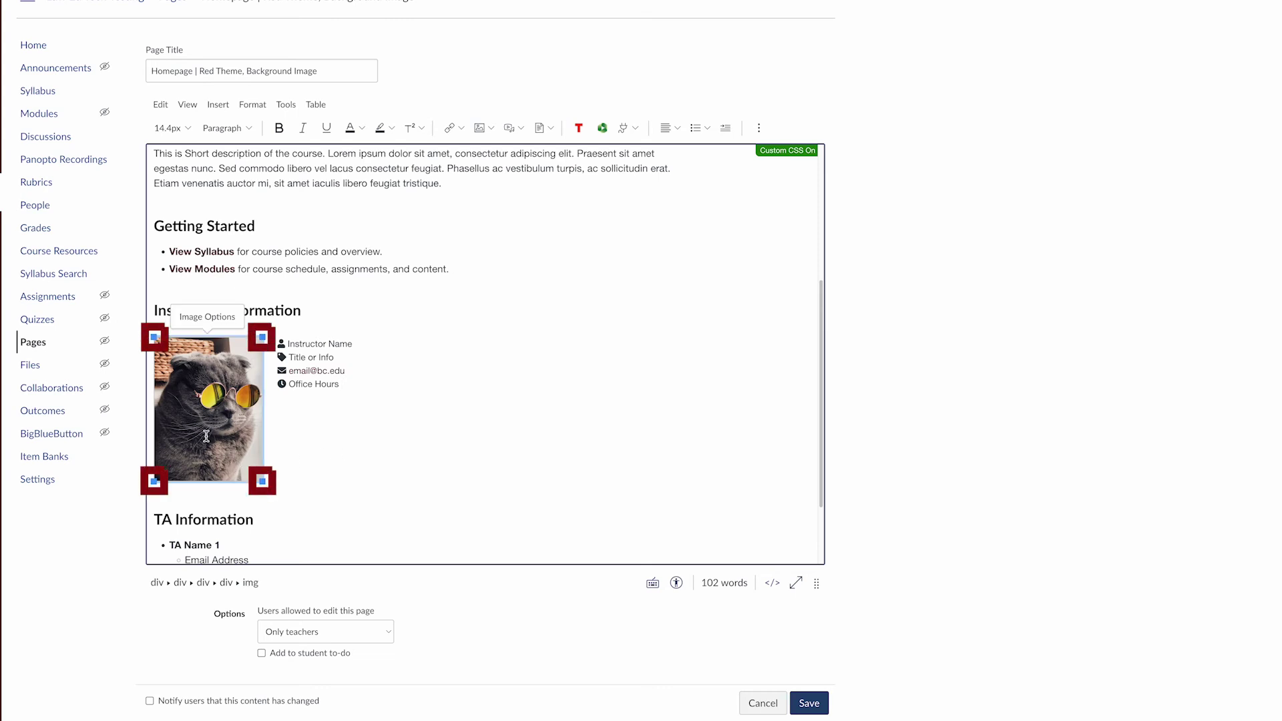
drag(267, 486, 216, 419)
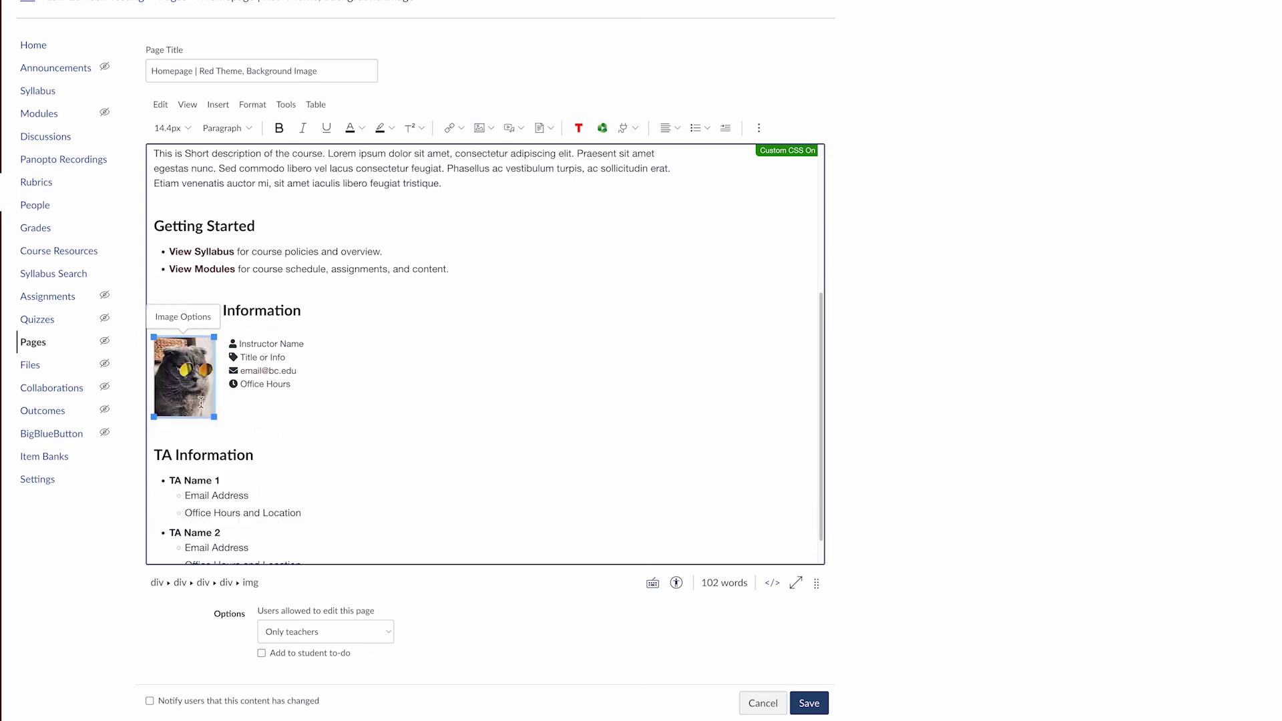
drag(215, 417, 228, 448)
Return to the instructor text and bring up the placeholder email link's options
click(299, 439)
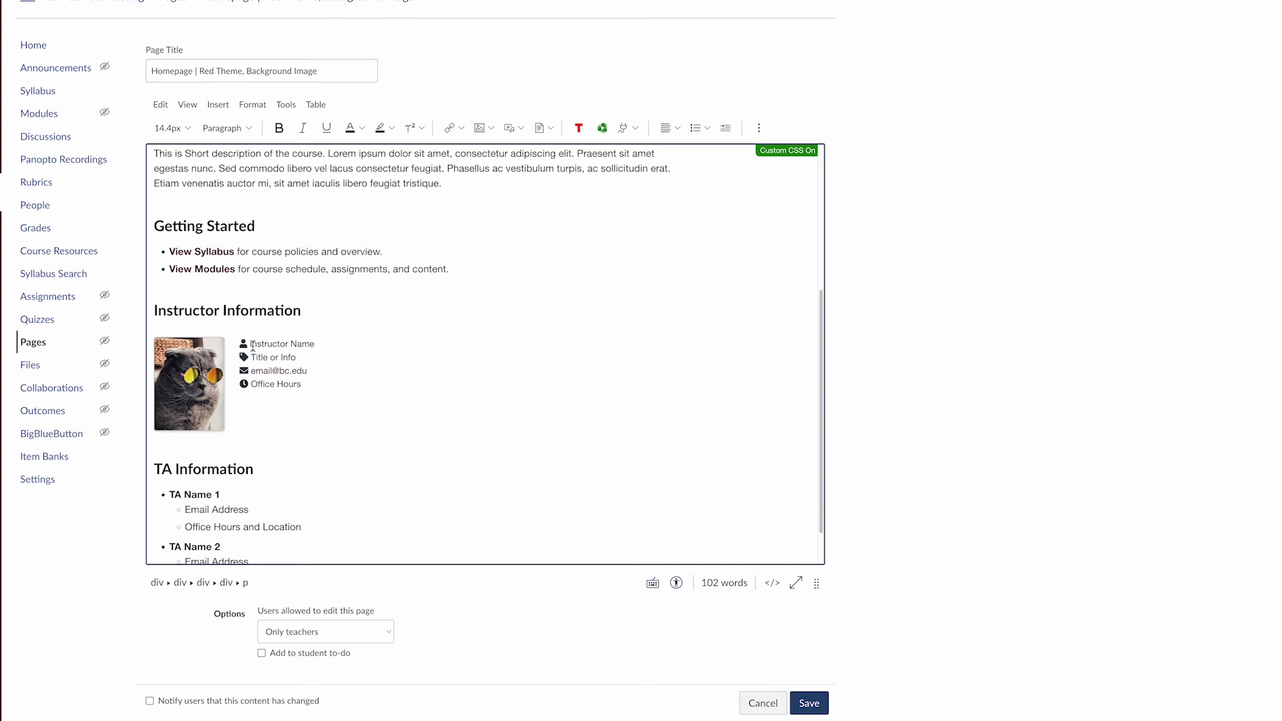
drag(316, 345, 250, 345)
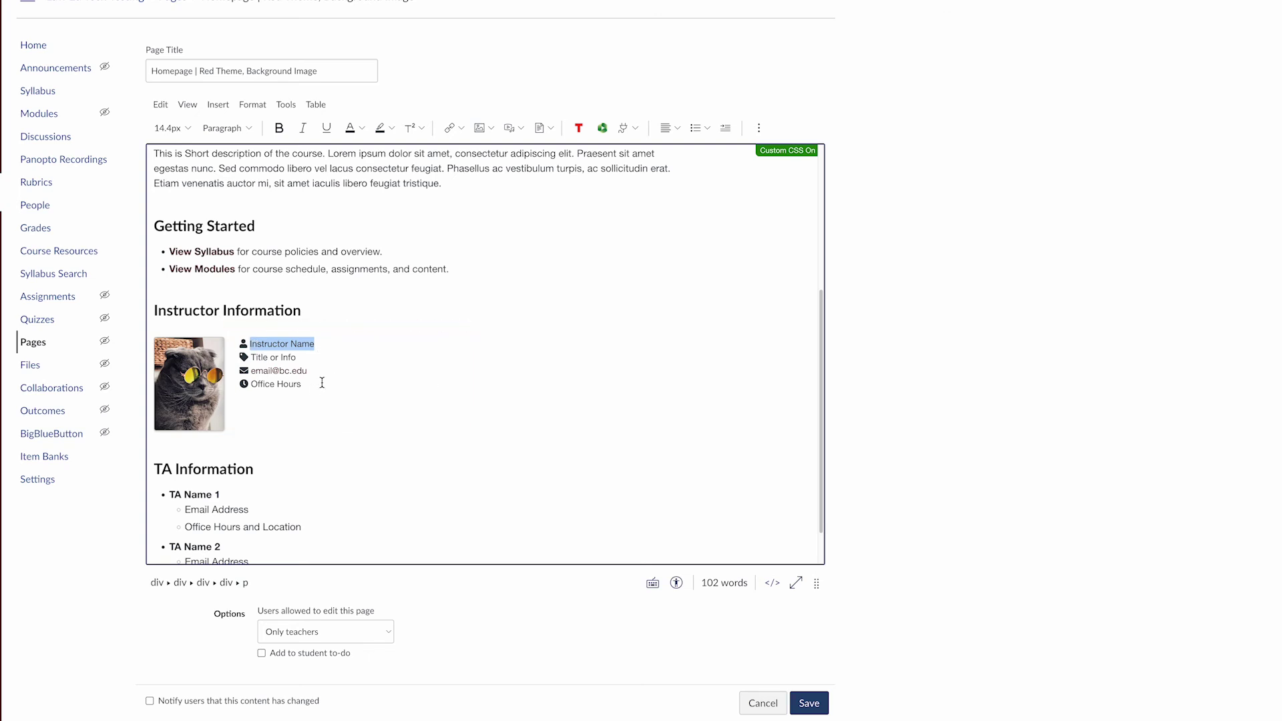
click(270, 372)
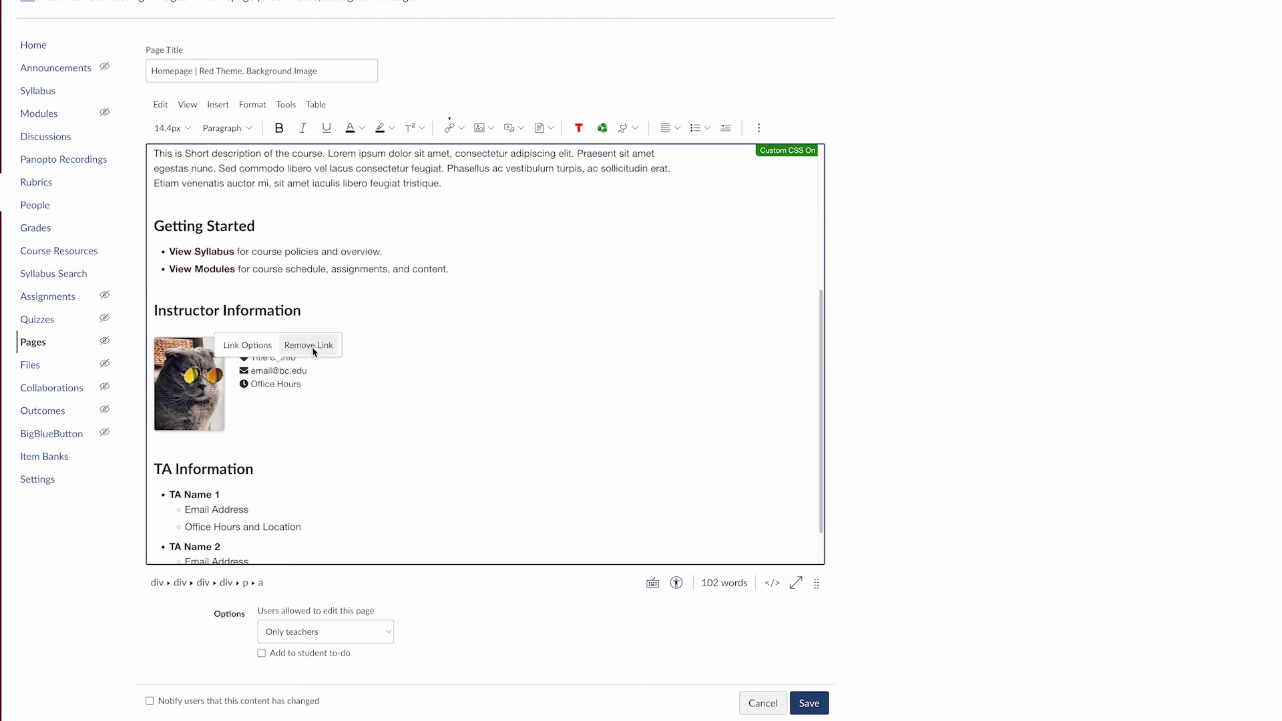
Replace 'email' with the instructor's username in both the link address and link text
click(251, 347)
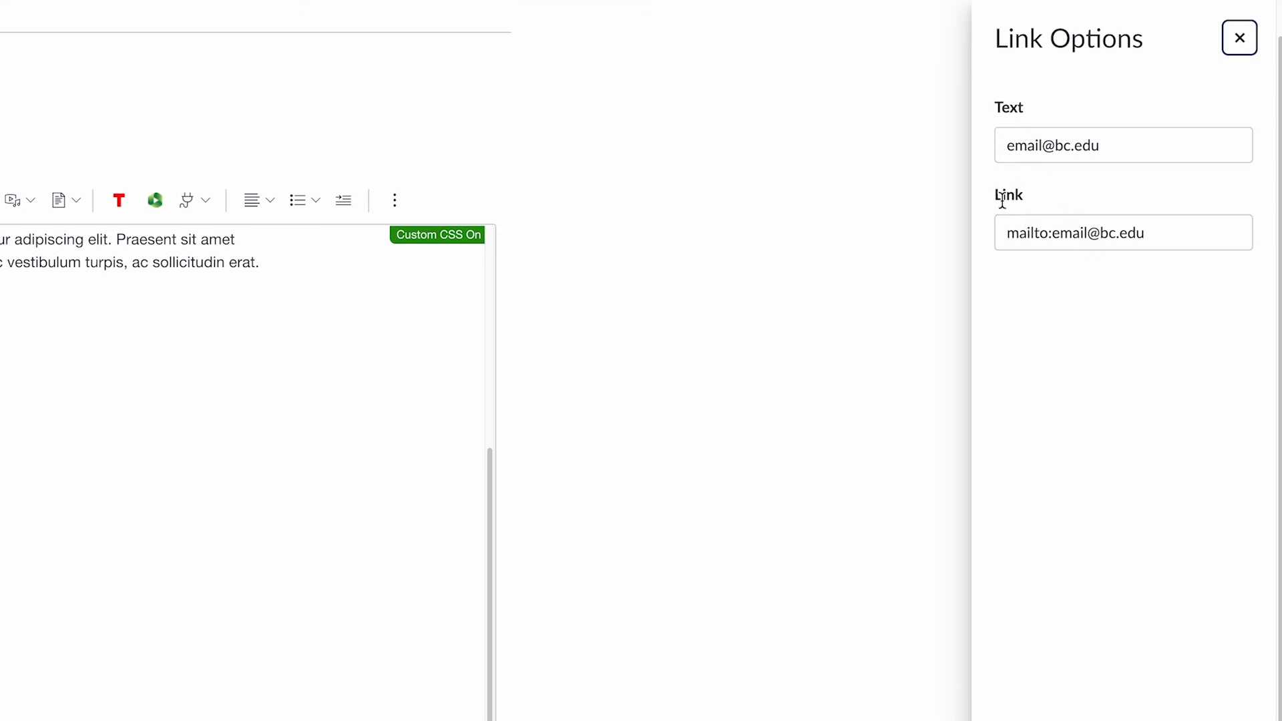
drag(996, 198, 1052, 234)
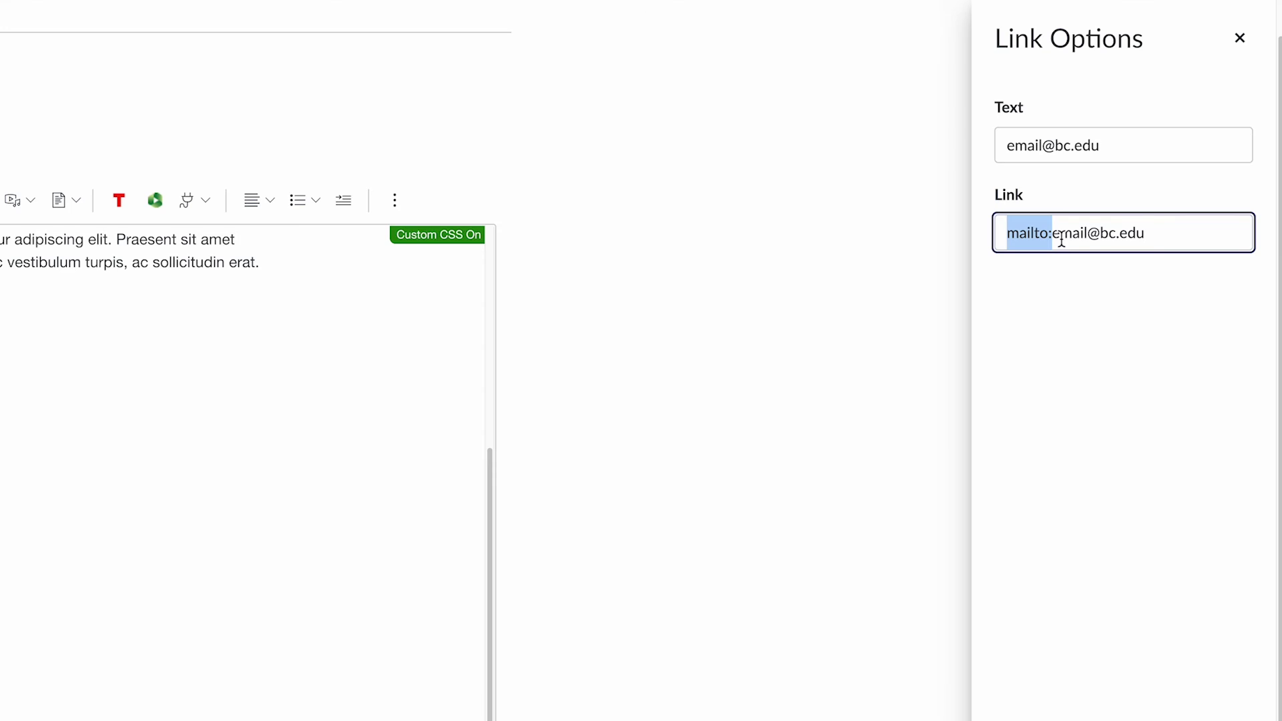
shift+click(1073, 241)
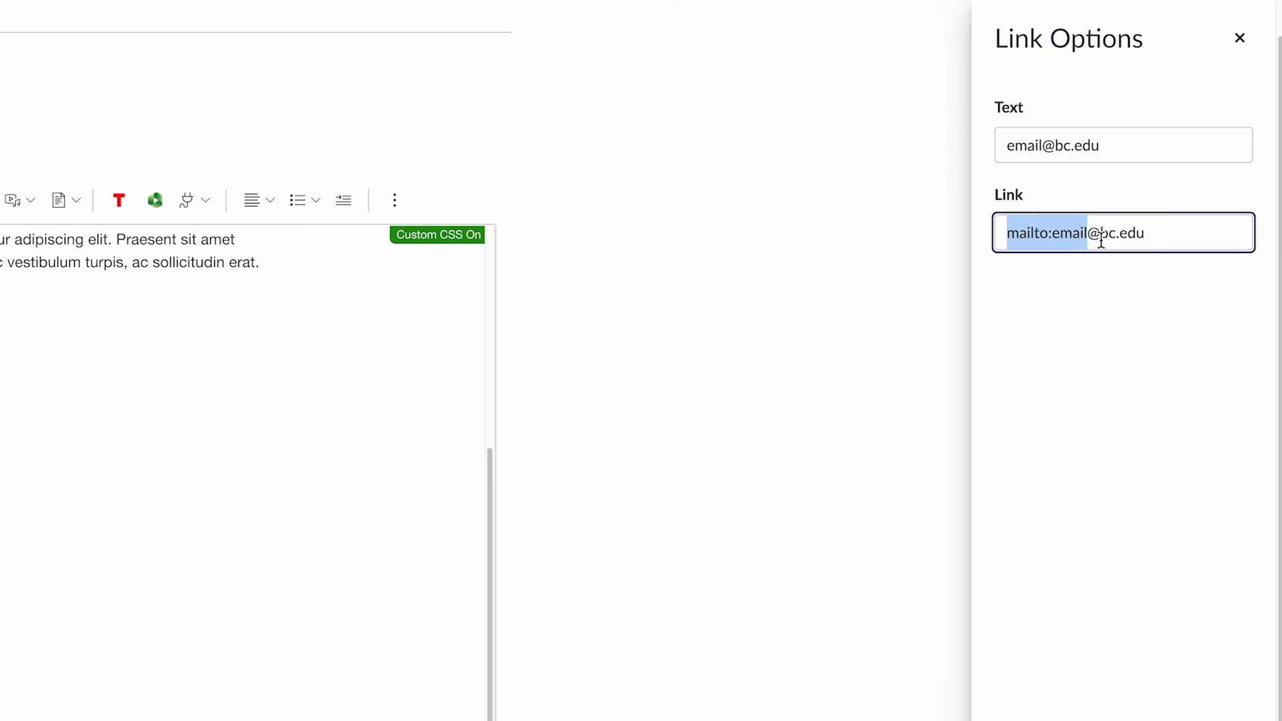
click(1024, 239)
click(1053, 239)
shift+click(1087, 239)
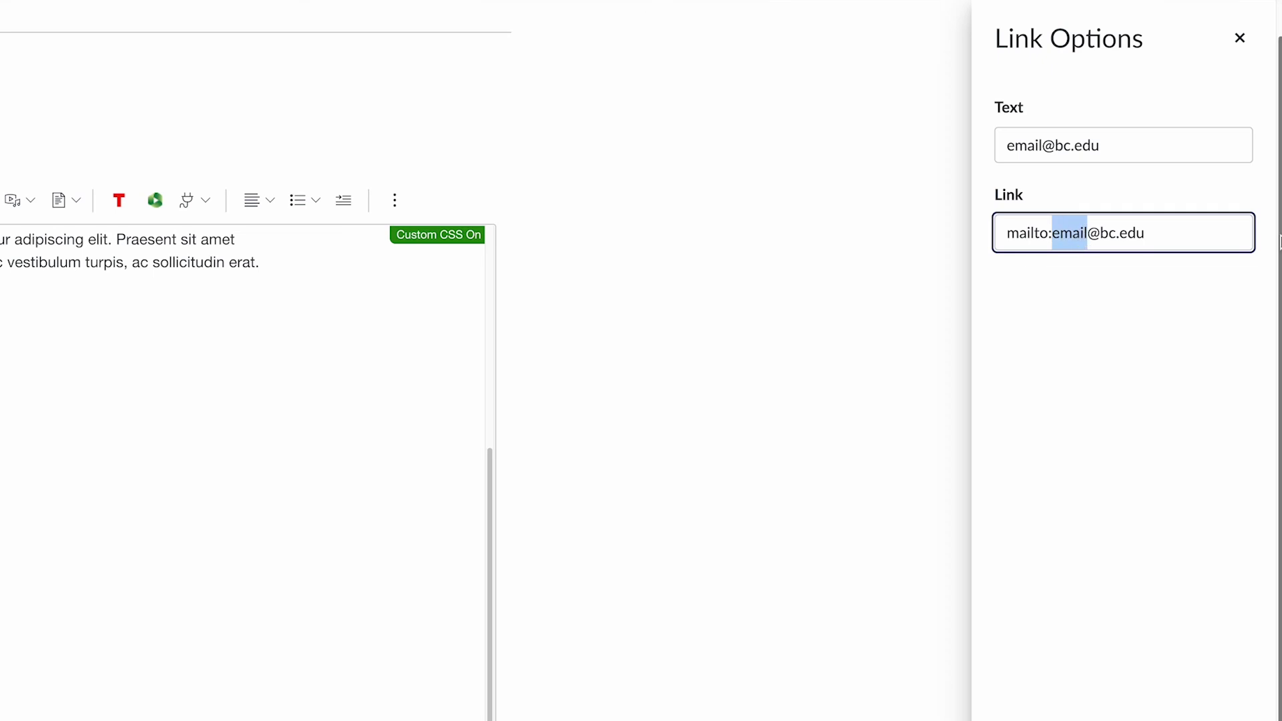
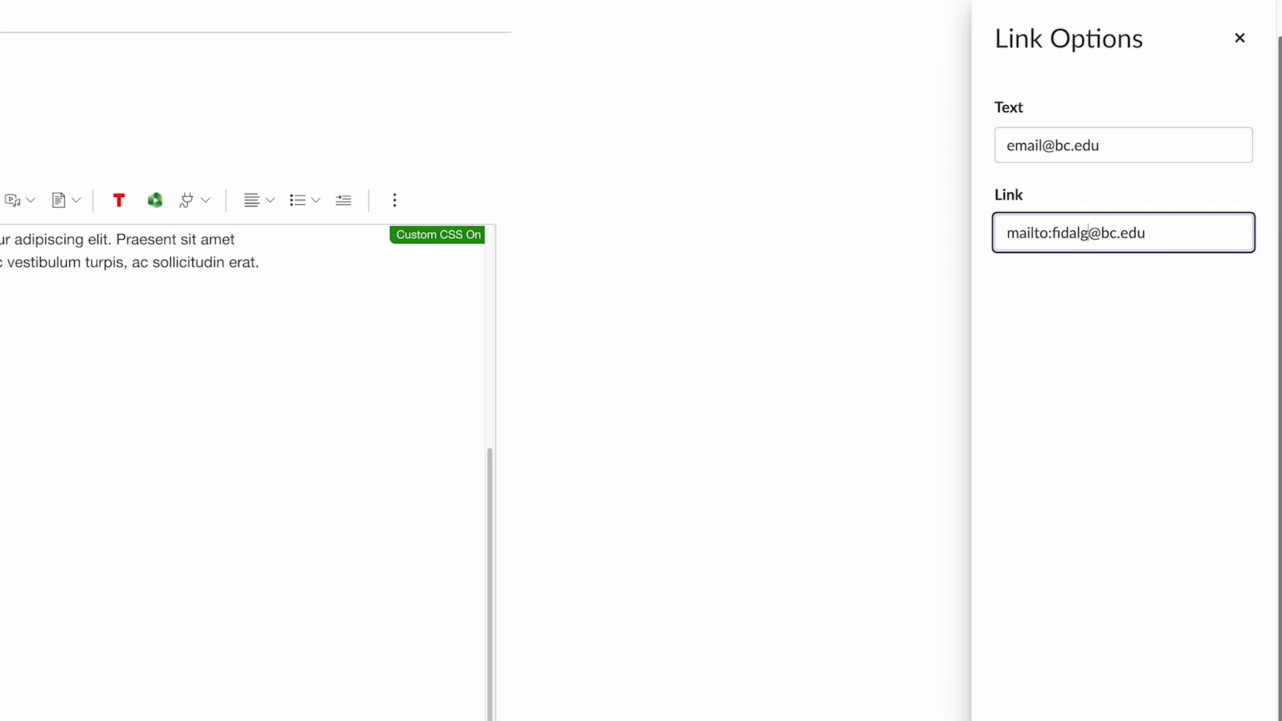
drag(1042, 145, 1003, 145)
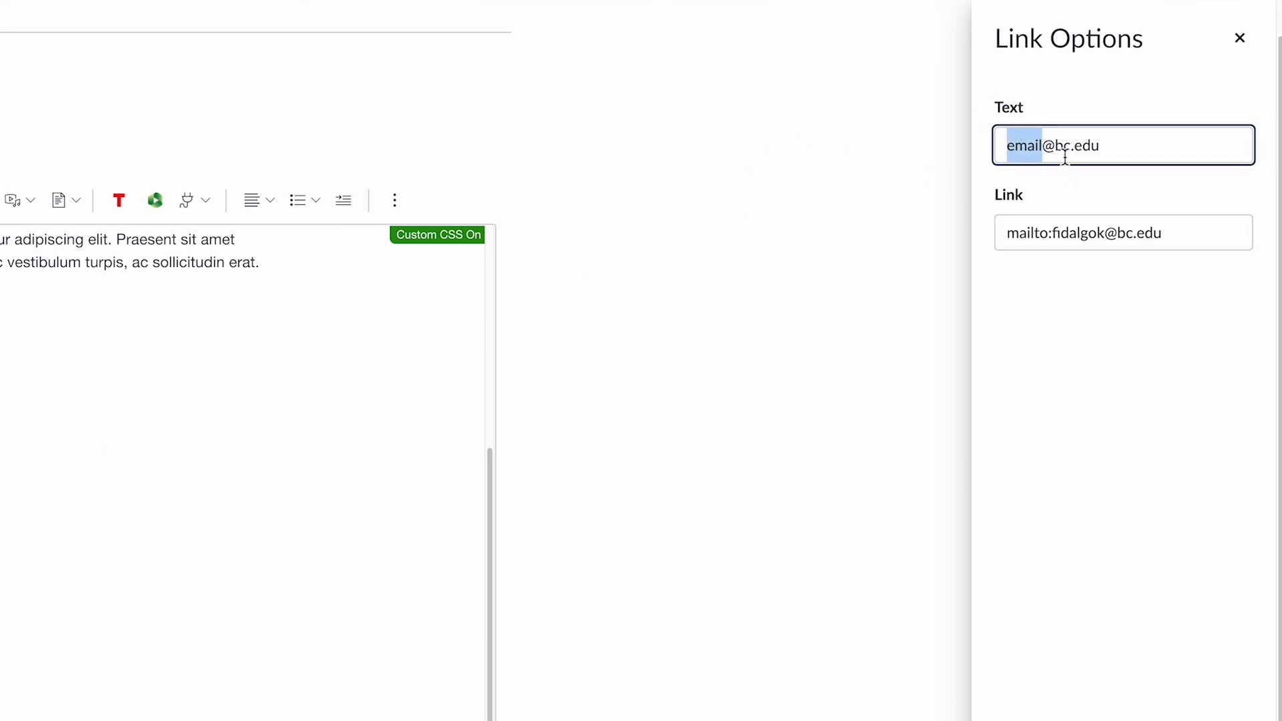
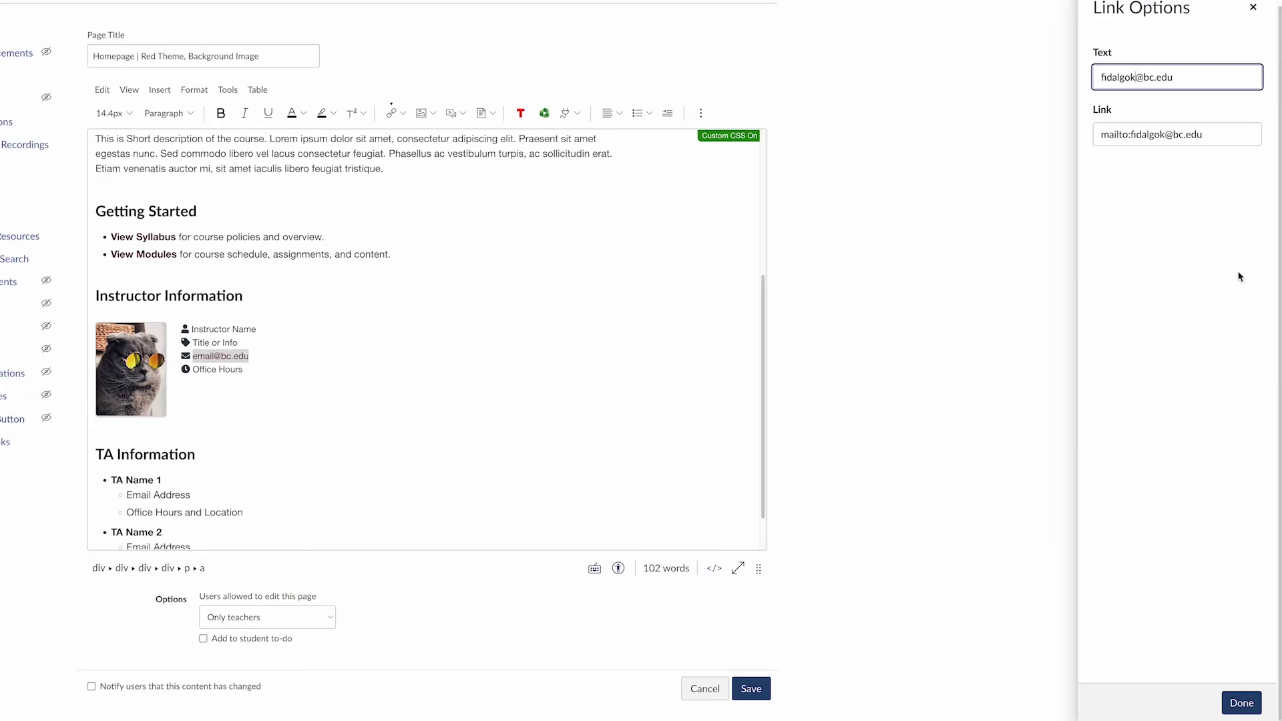
click(1240, 703)
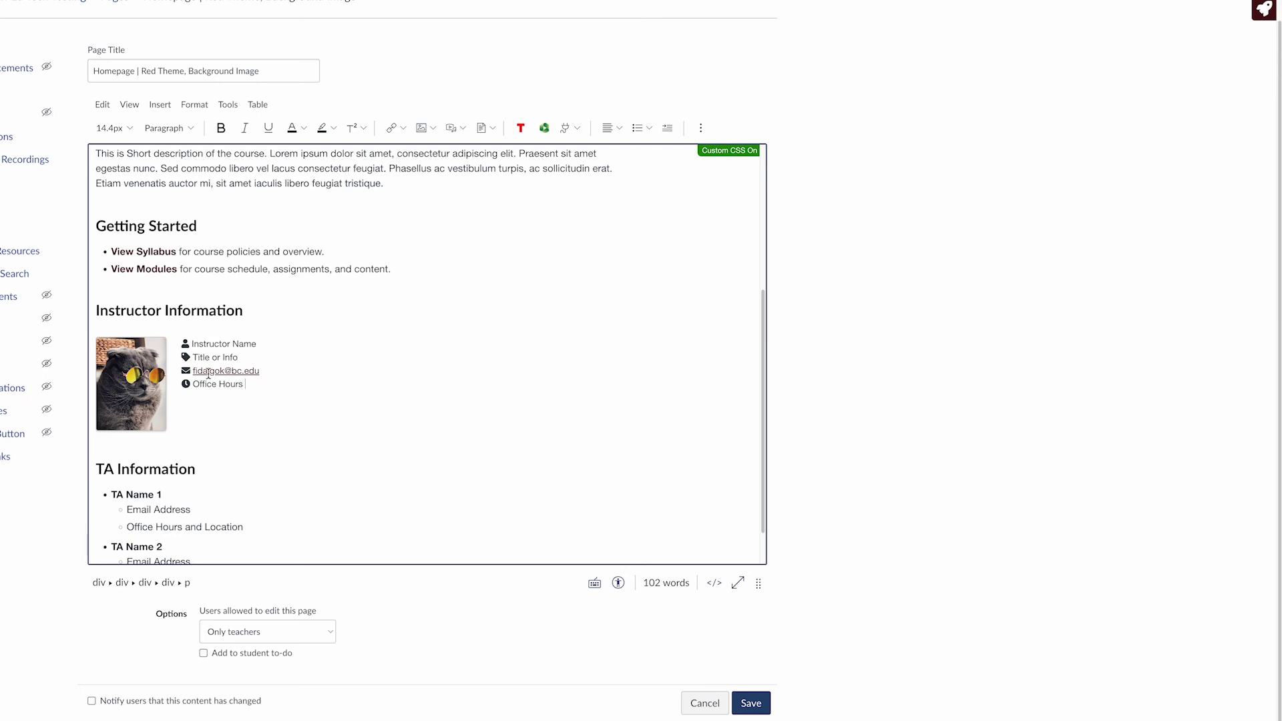
Remove the existing link from the email line and select the email address text
click(217, 373)
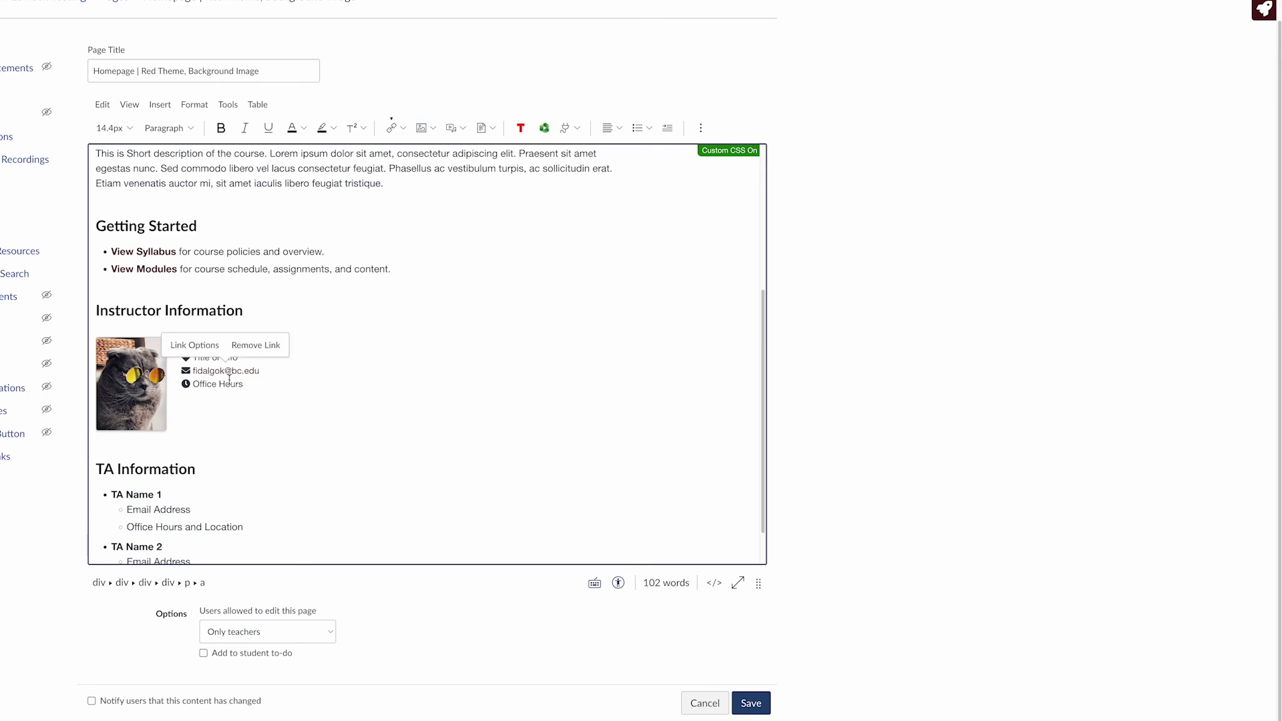
click(254, 346)
click(274, 371)
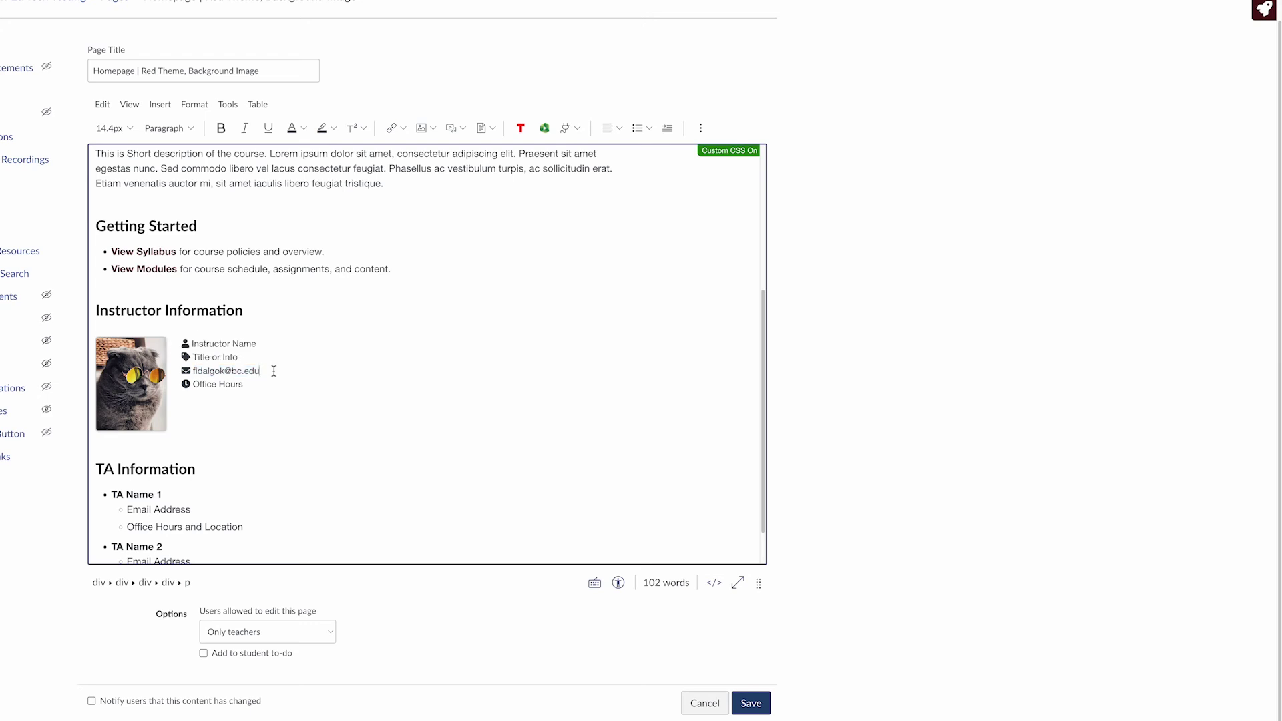
drag(274, 371, 191, 371)
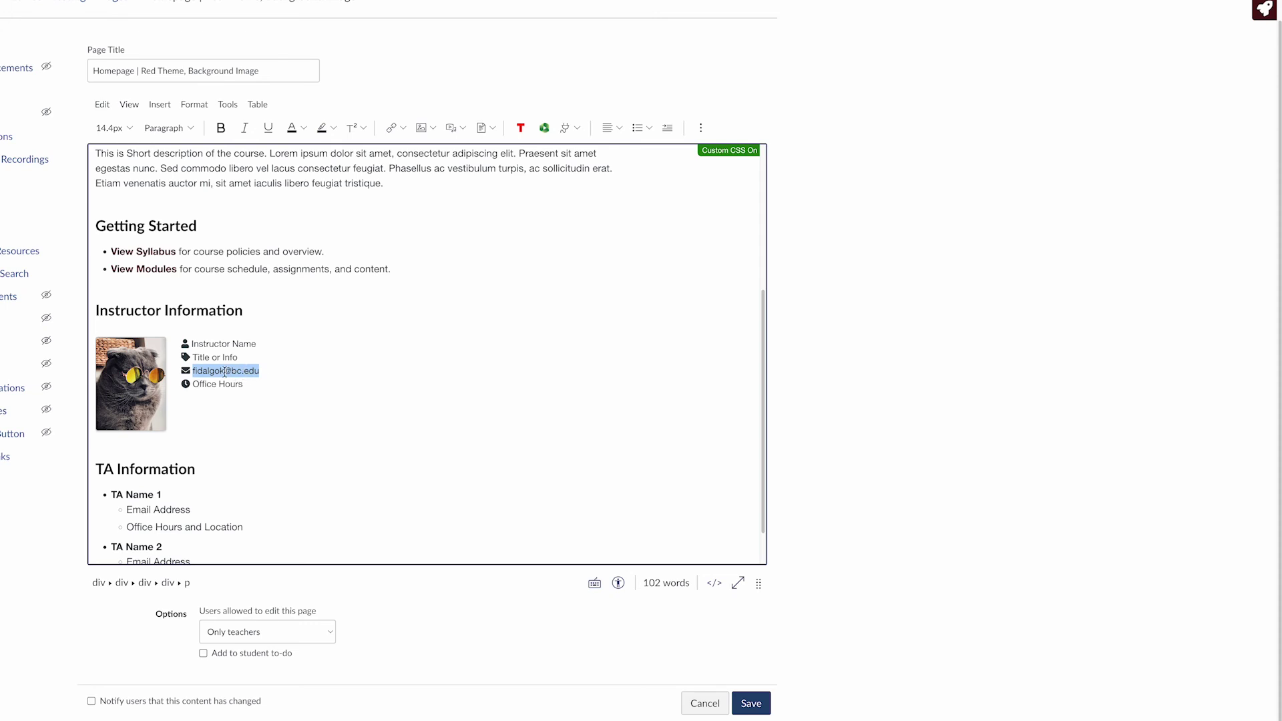
Add an external link to the selected text with address 'mailto:' plus the instructor's bc.edu email
click(160, 105)
mouse_move(181, 134)
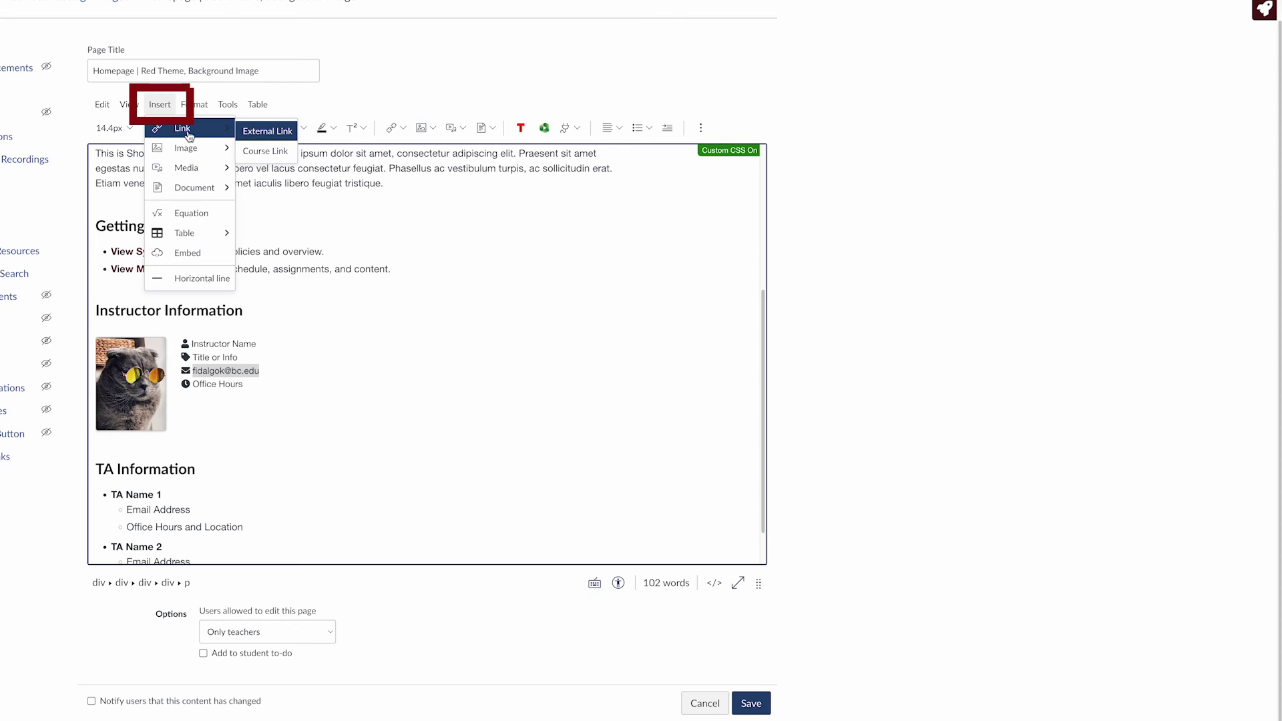
click(288, 134)
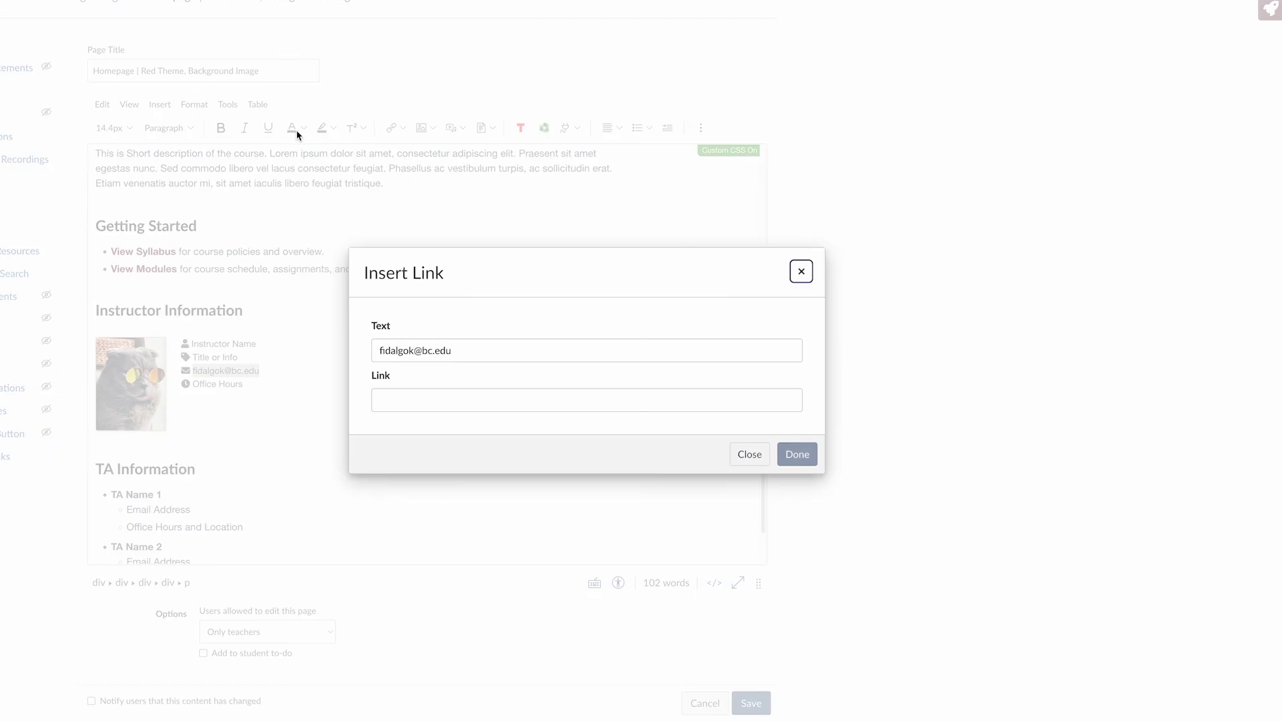
click(402, 398)
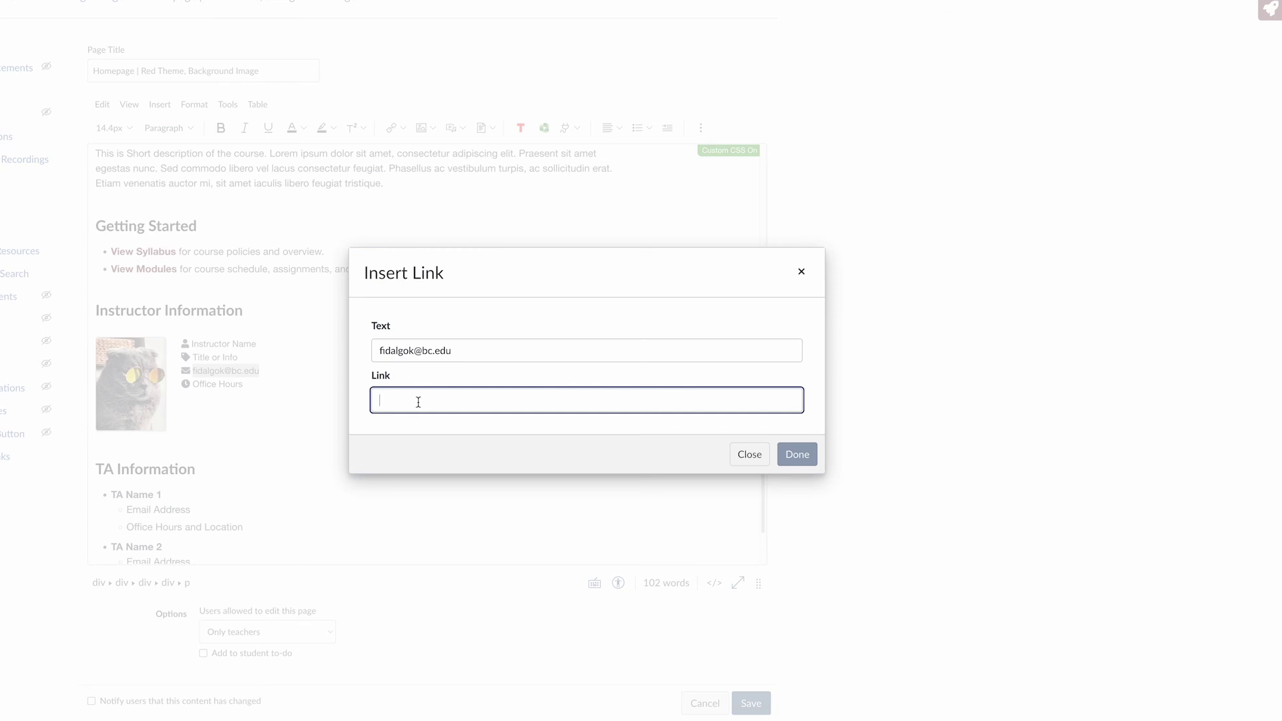
text(mailto)
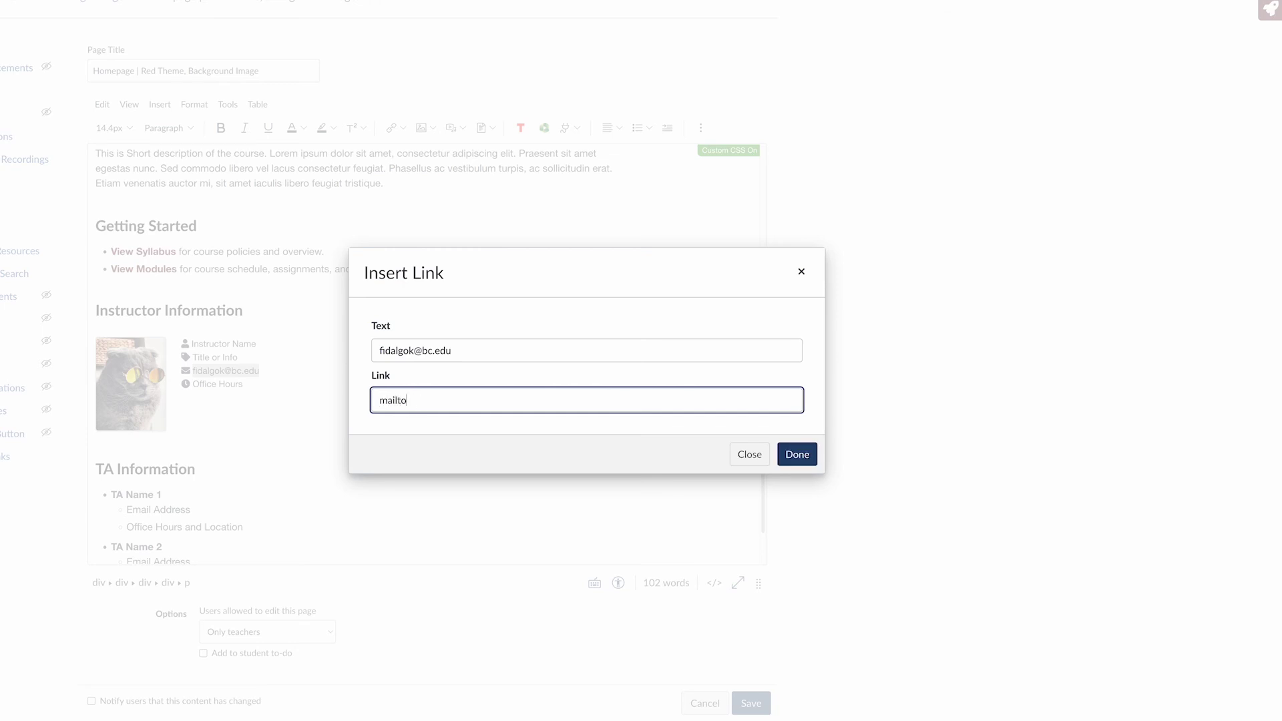
text(:)
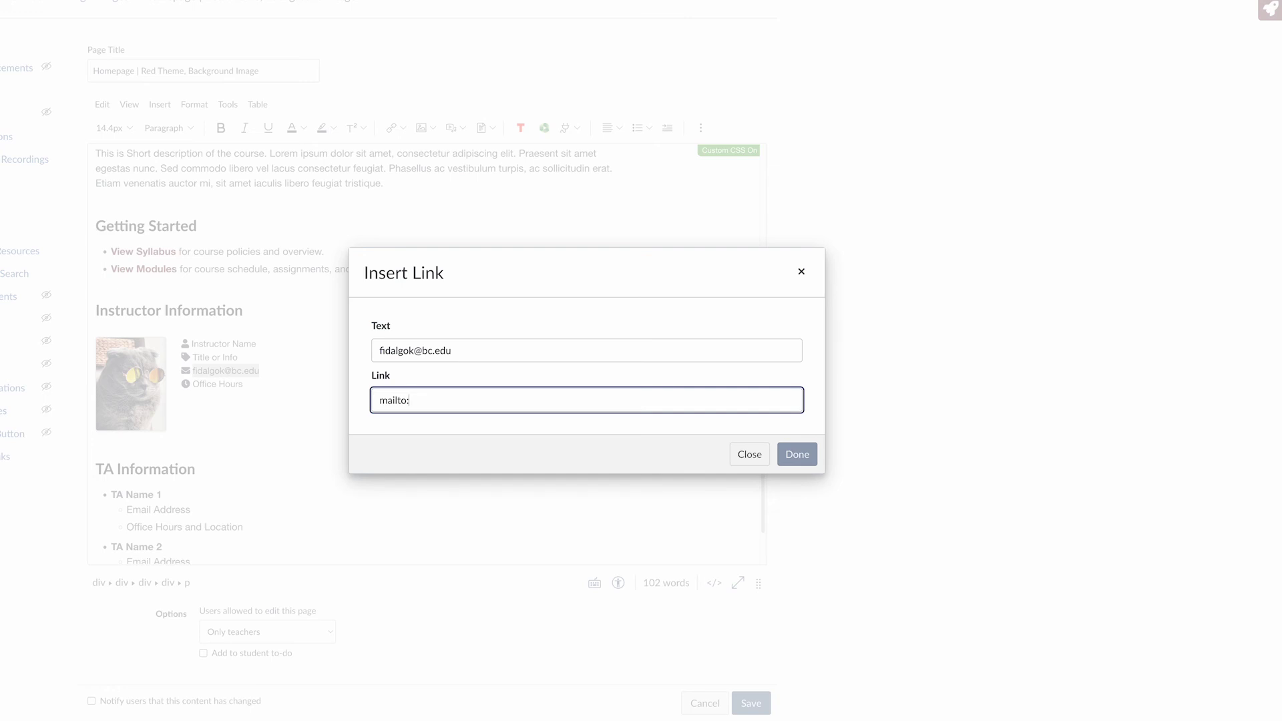
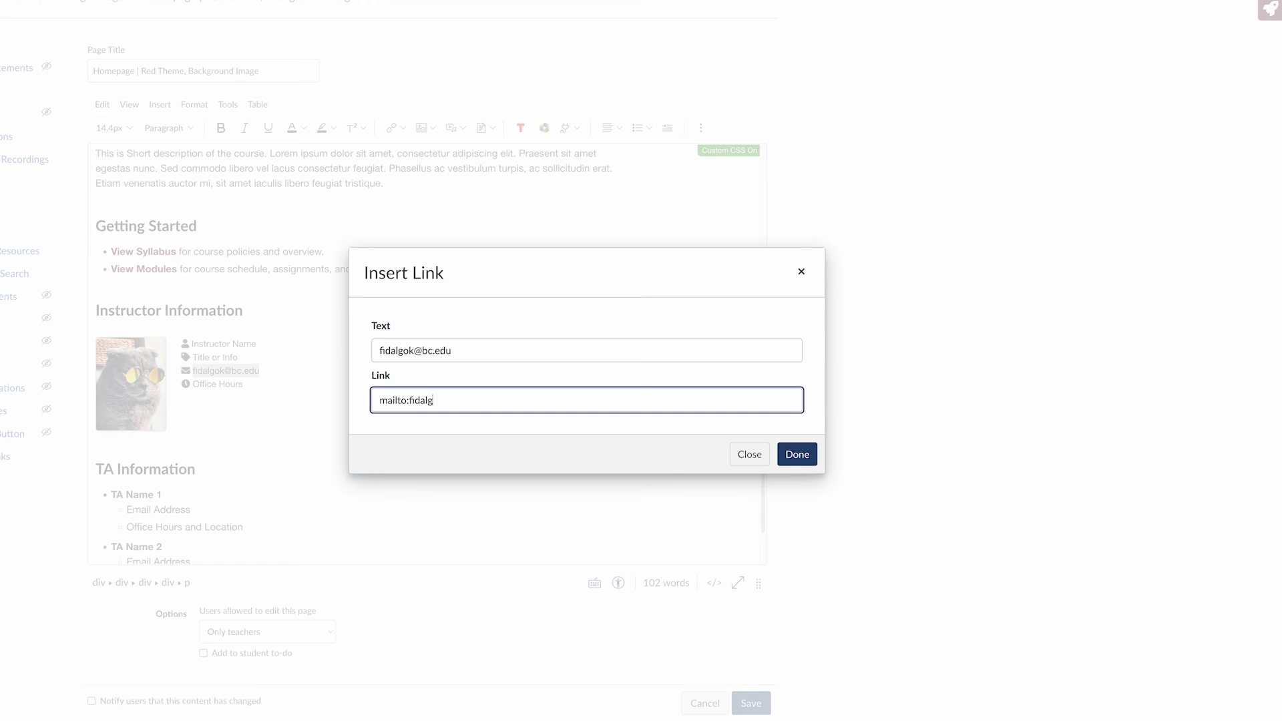
click(849, 454)
click(810, 455)
click(504, 427)
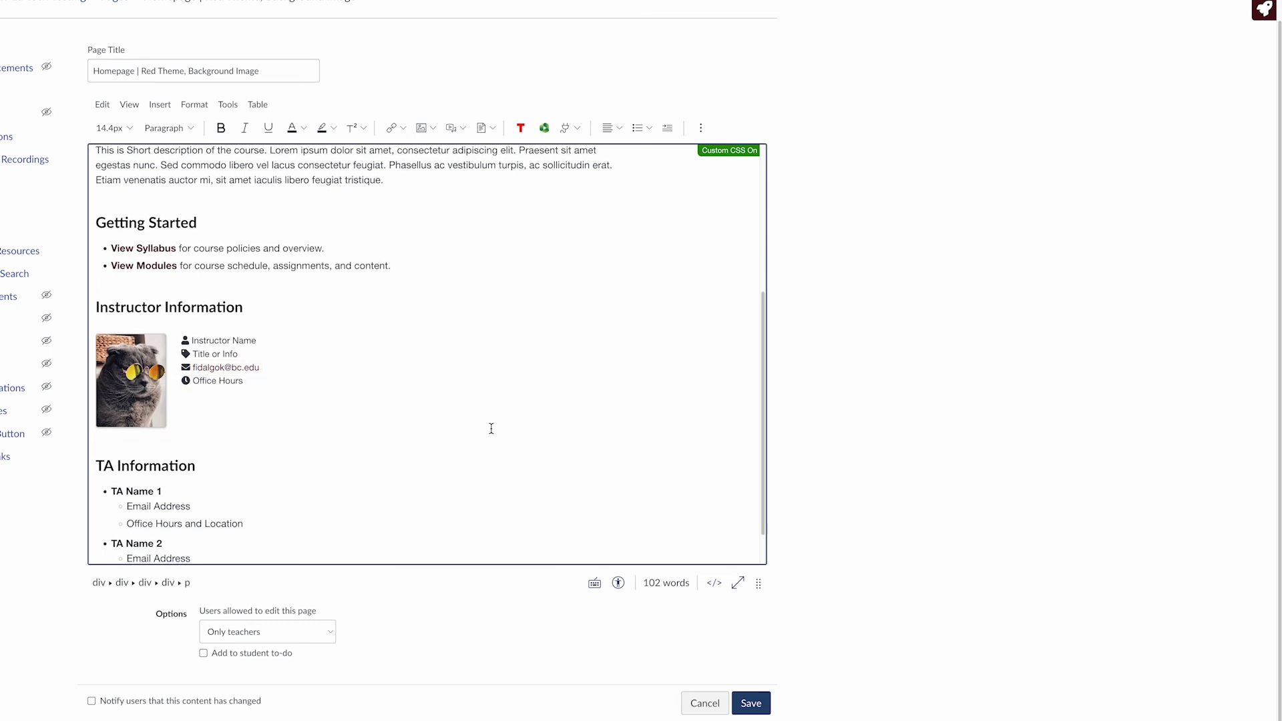
Select everything from the TA Information heading to the last Office Hours line and delete it
scroll(491, 428, down, 1)
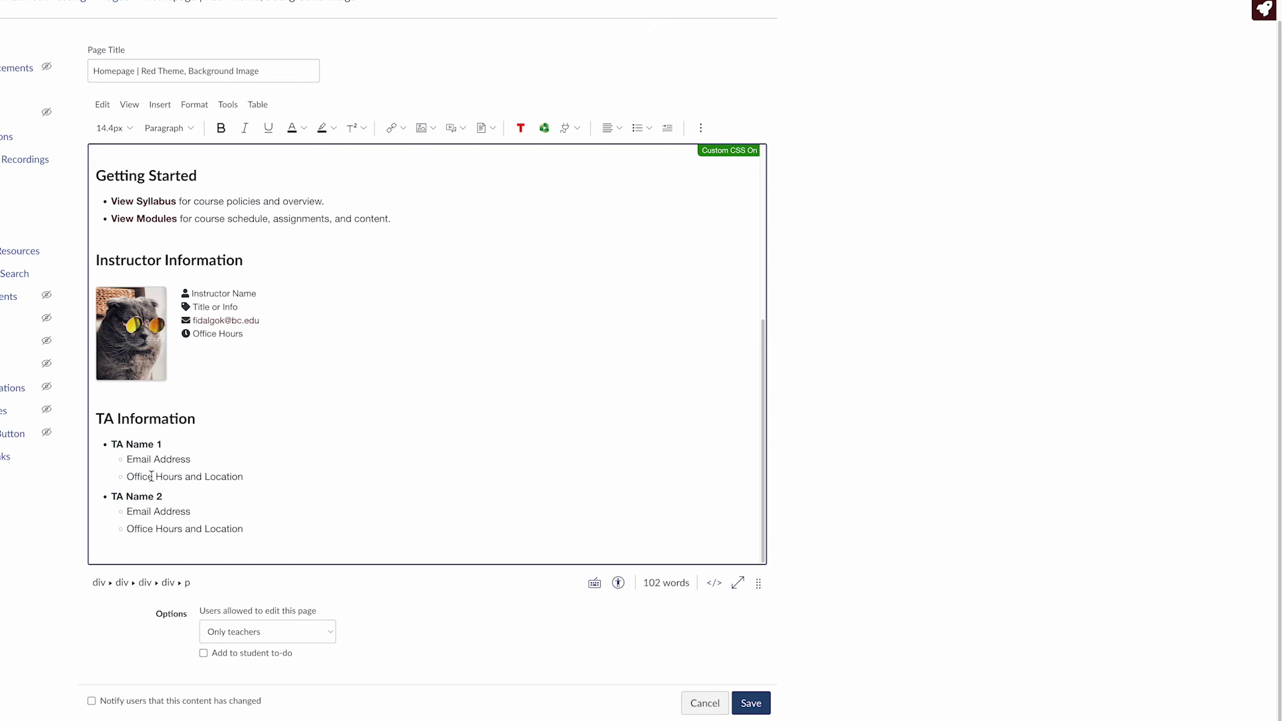
drag(254, 535, 86, 427)
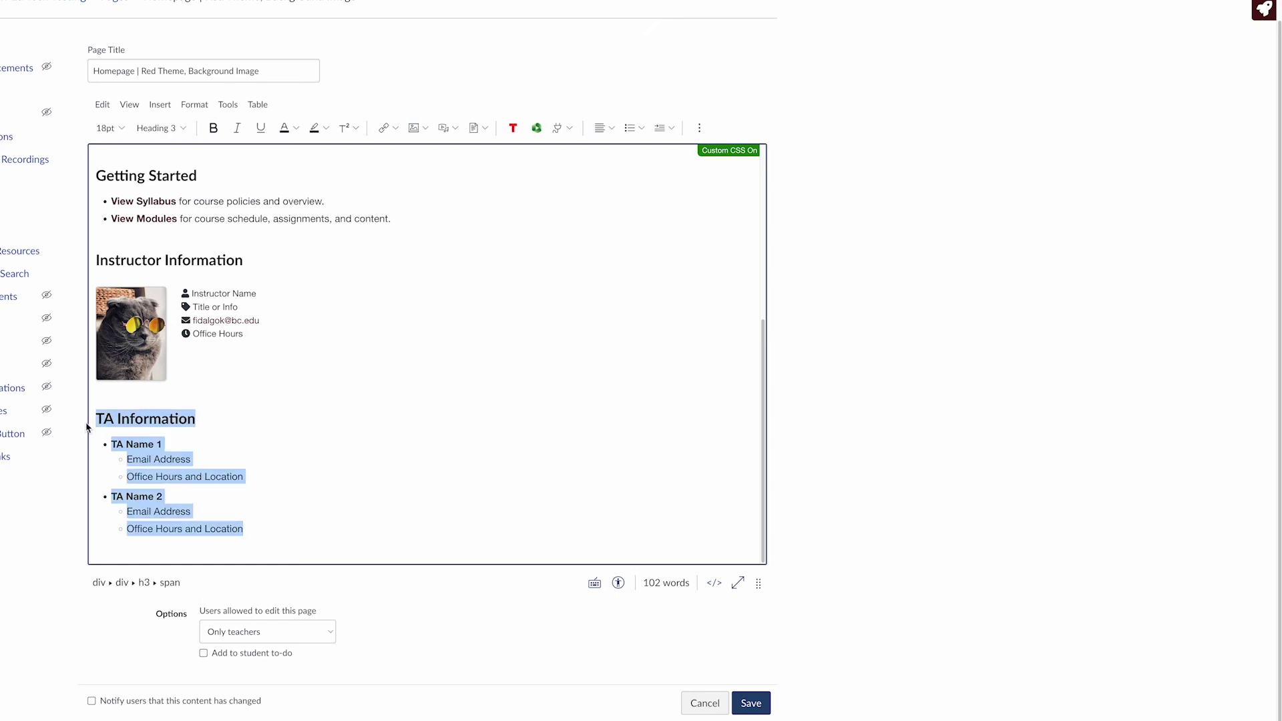
key(BackSpace)
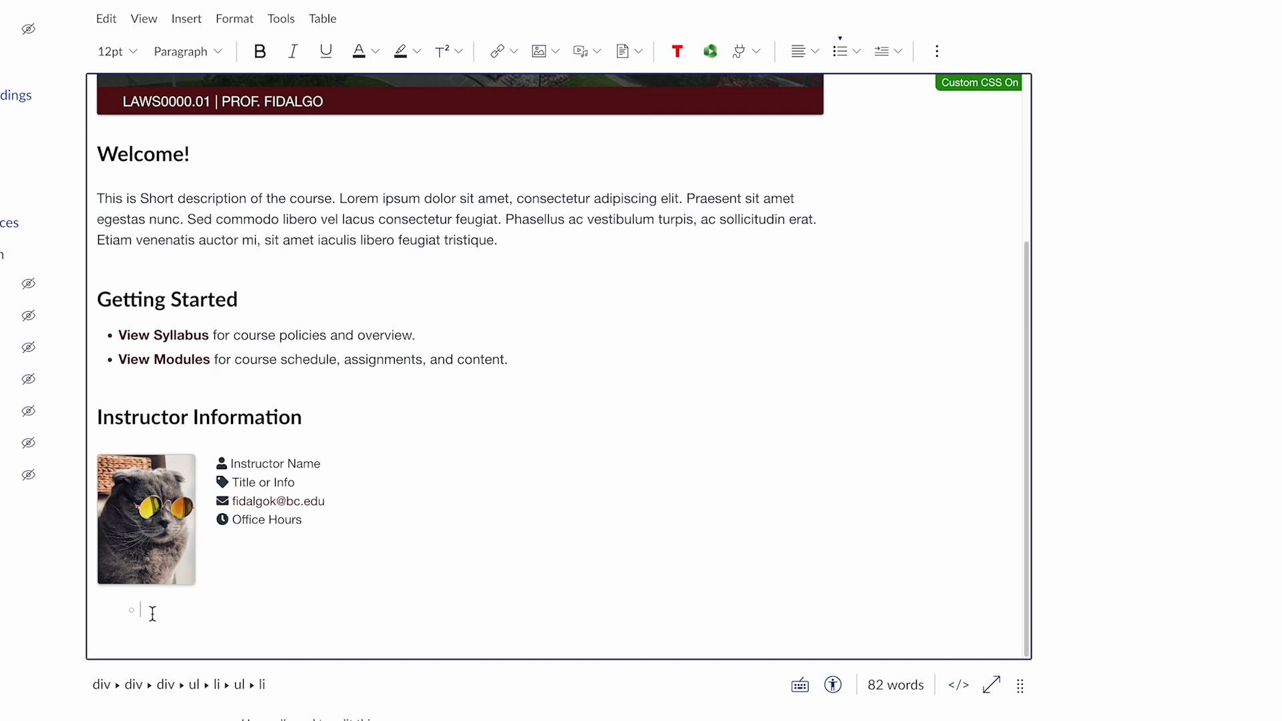
Toggle the bulleted list off the empty bottom line so it becomes a plain paragraph
click(841, 52)
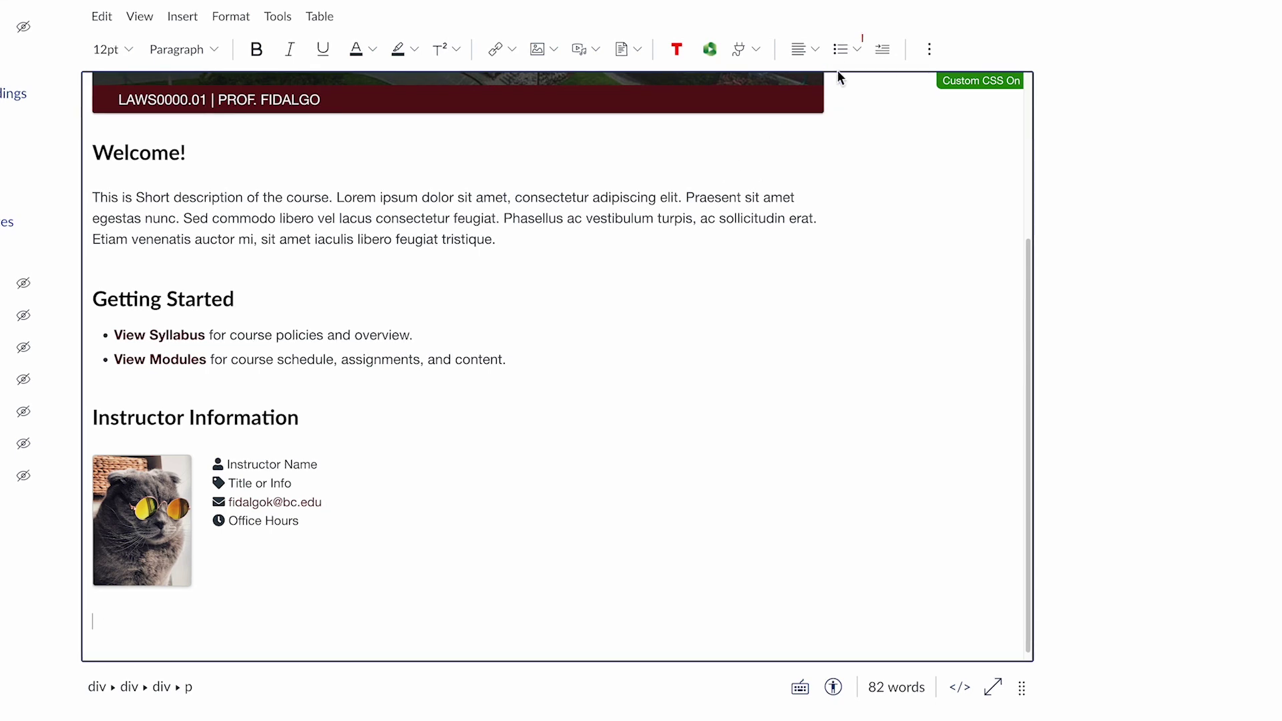
click(840, 51)
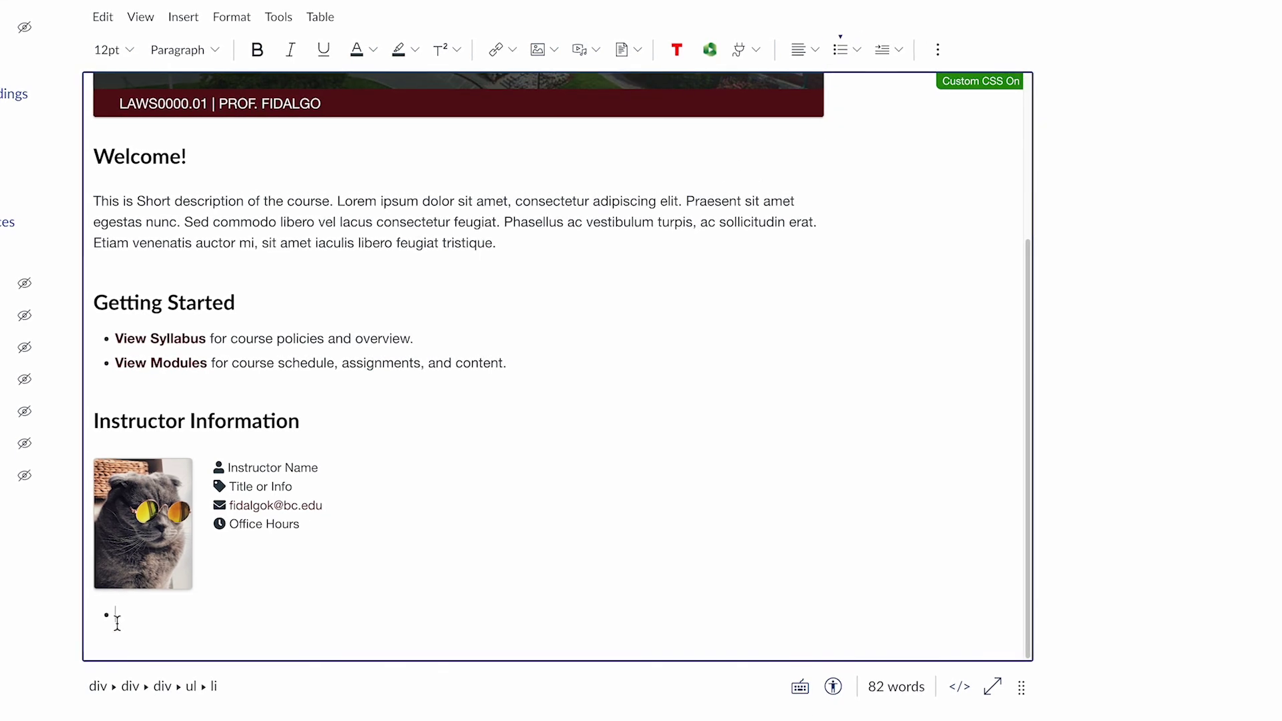
click(840, 51)
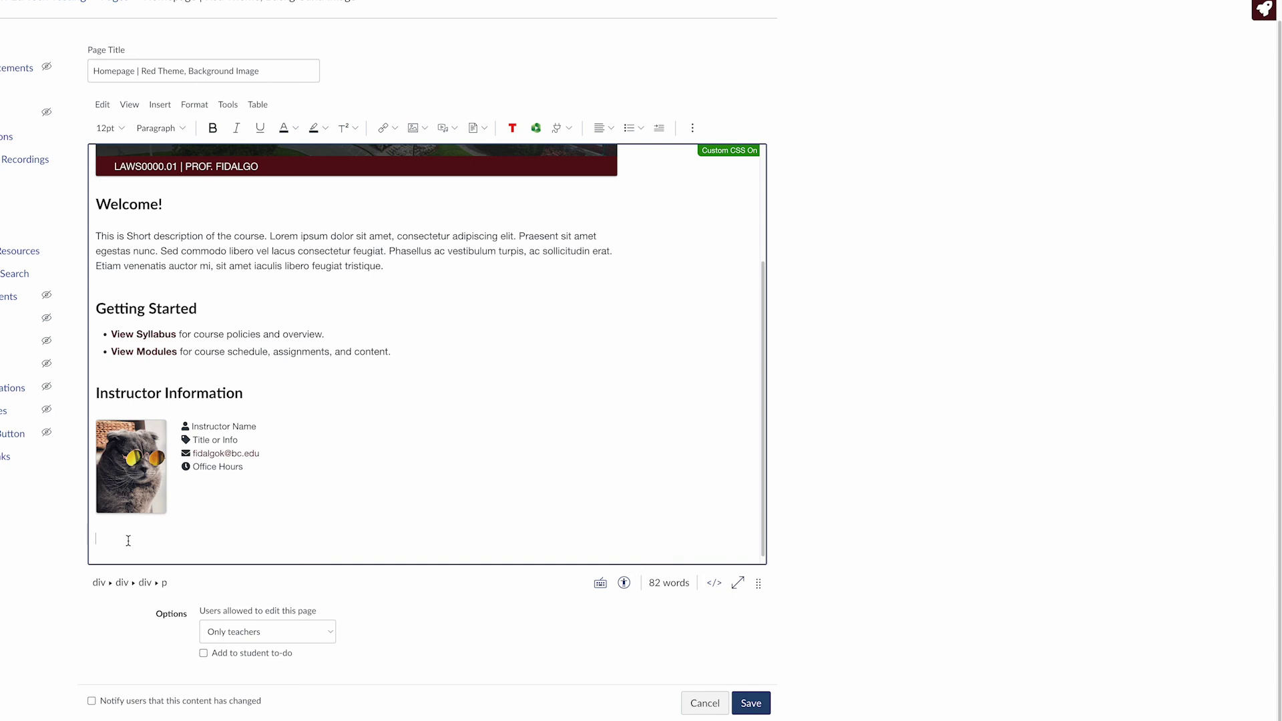
Save the Homepage | Red Theme, Background Image page
click(764, 712)
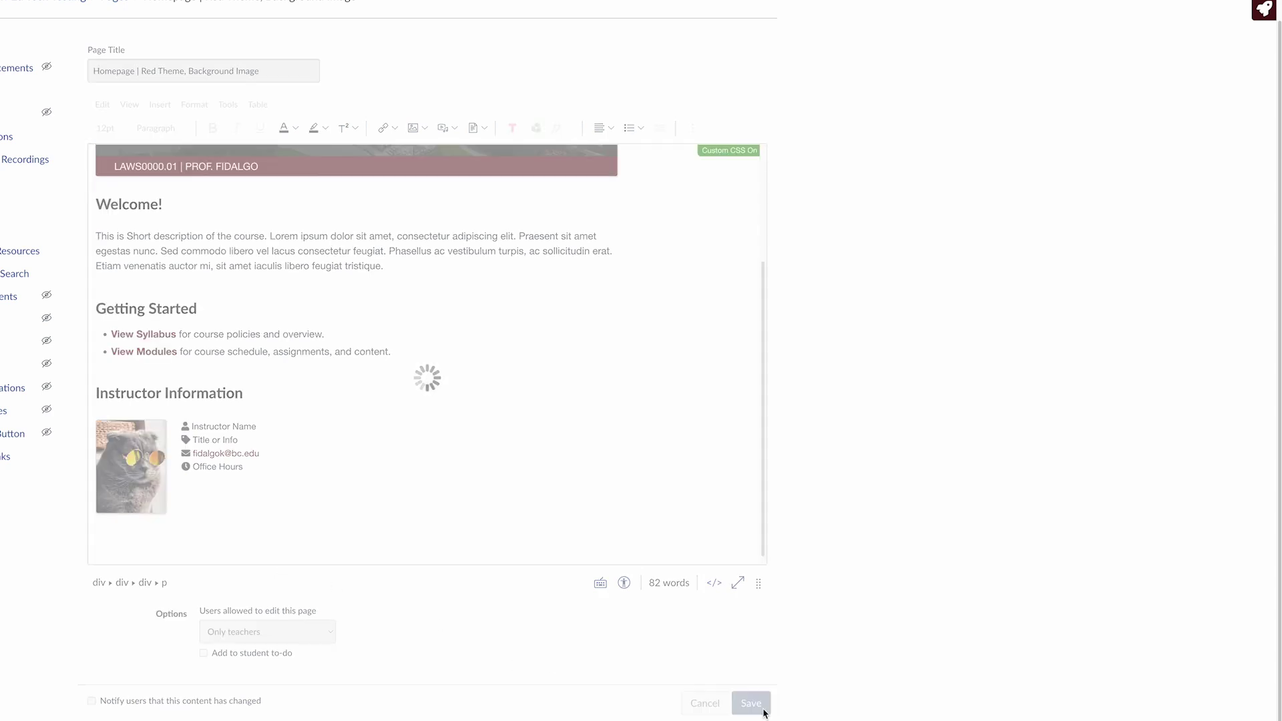